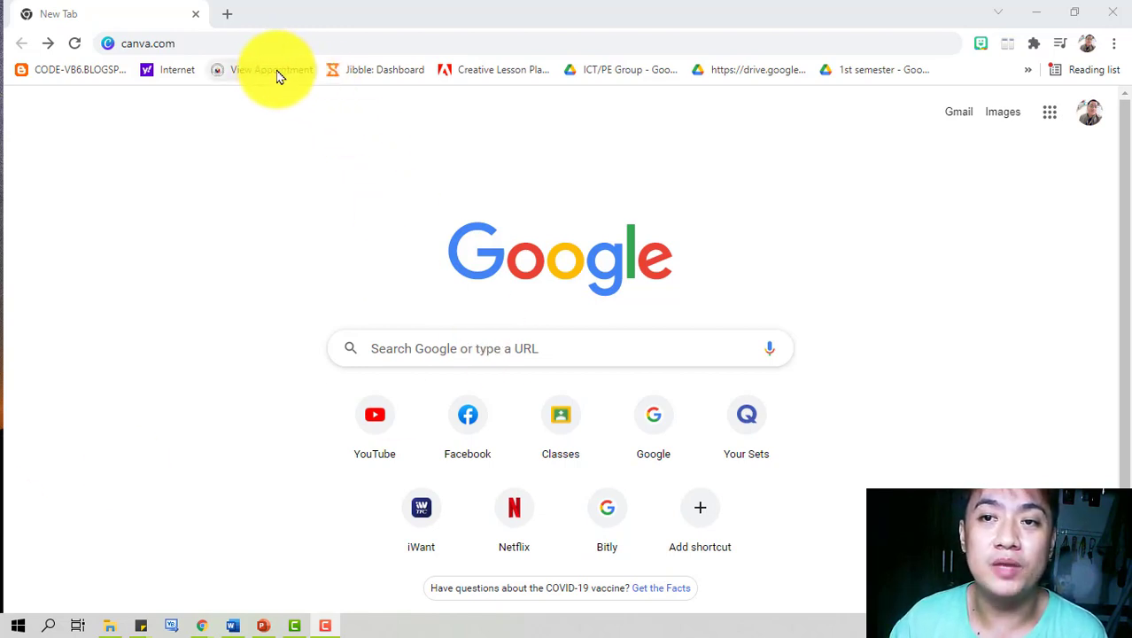
Step: Enter canva.com in Chrome's address bar
click(202, 44)
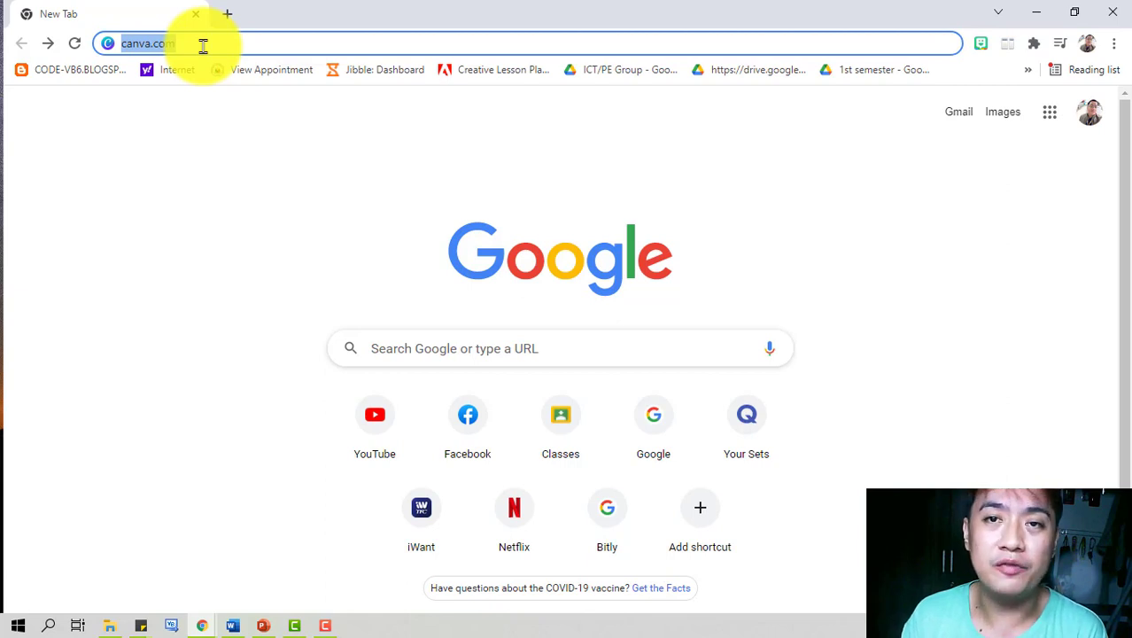
click(202, 46)
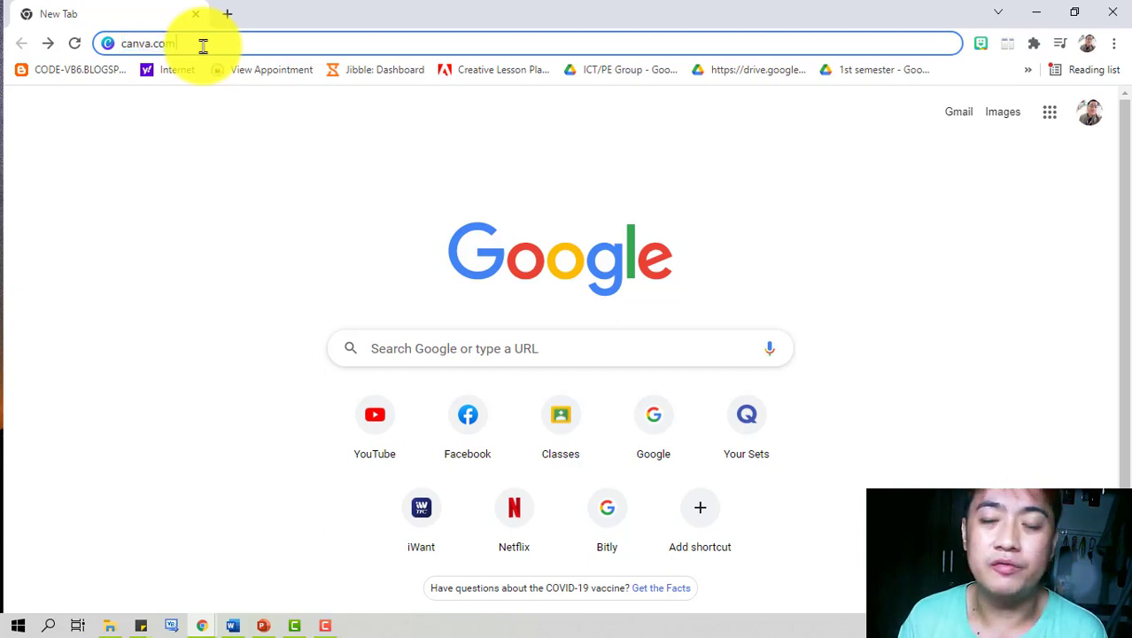
Step: Load canva.com, dismiss the Google sign-in prompt, and bring up the Sign up options
key(Return)
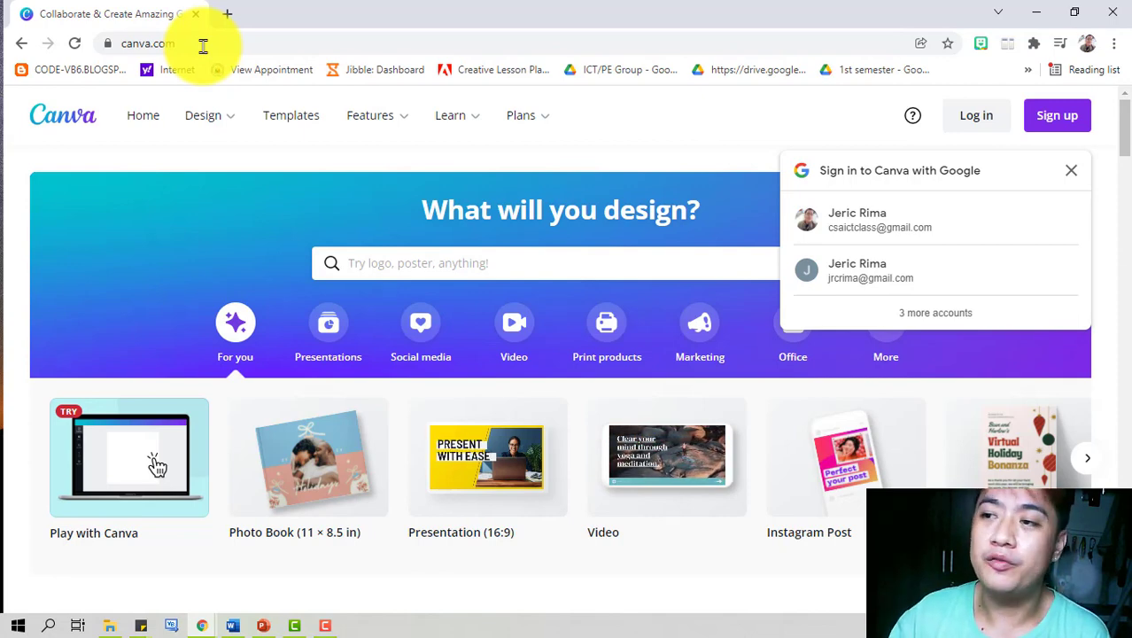
click(1071, 170)
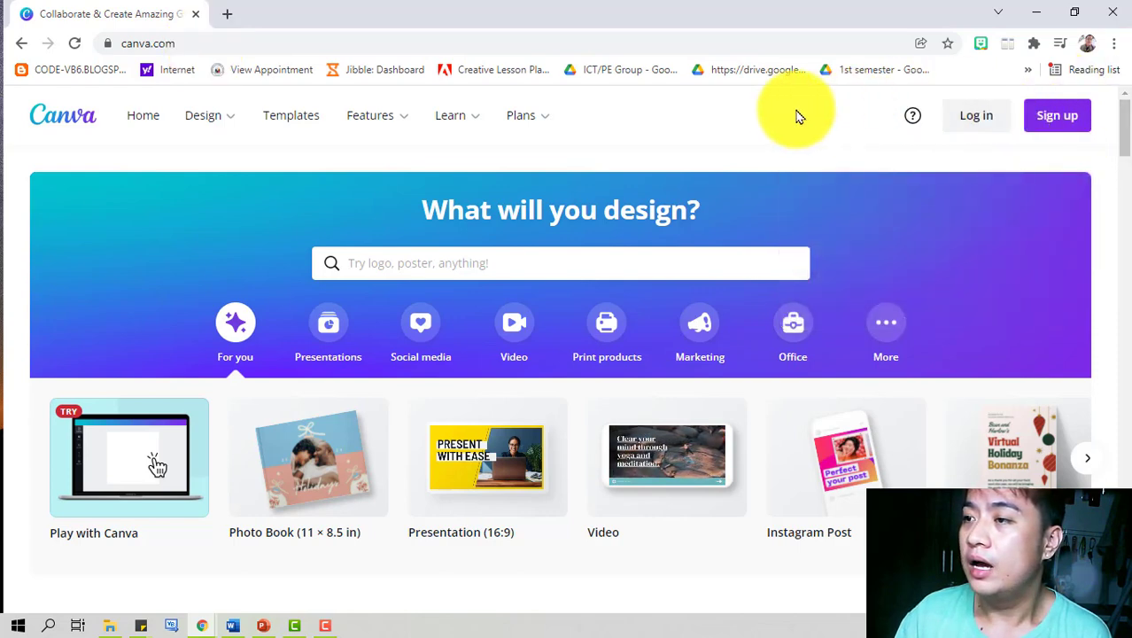
click(999, 127)
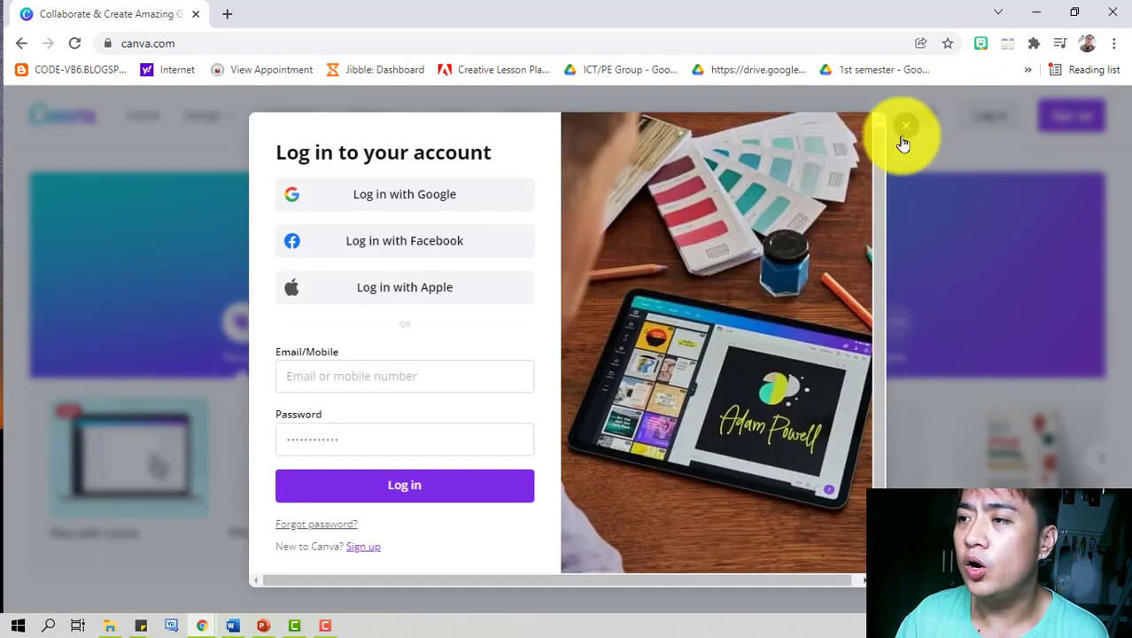
click(903, 135)
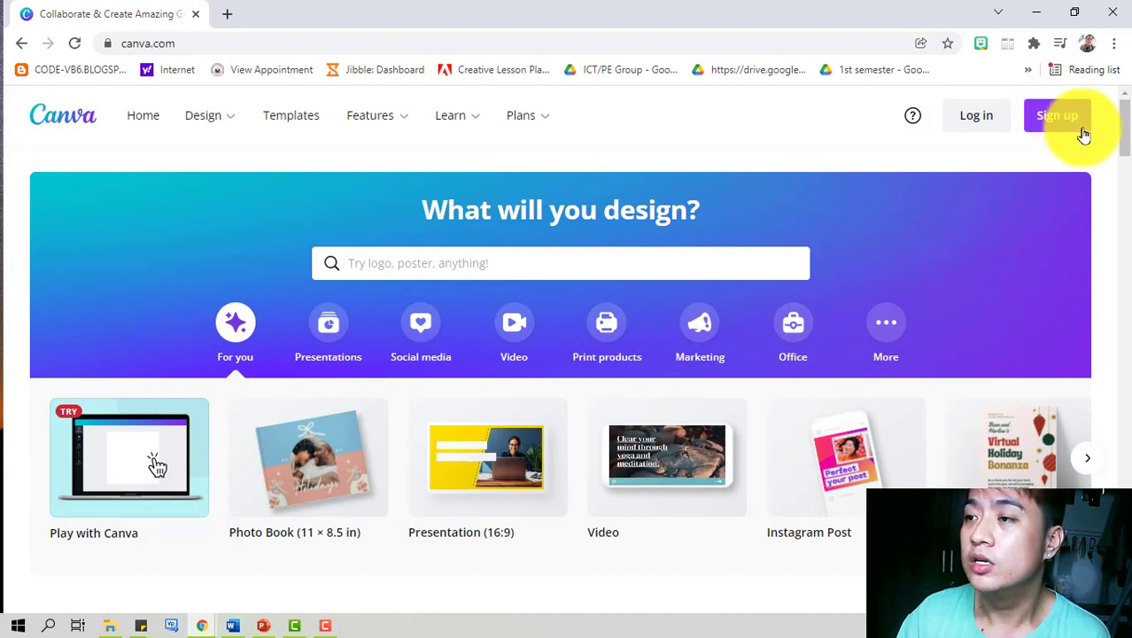
click(1066, 116)
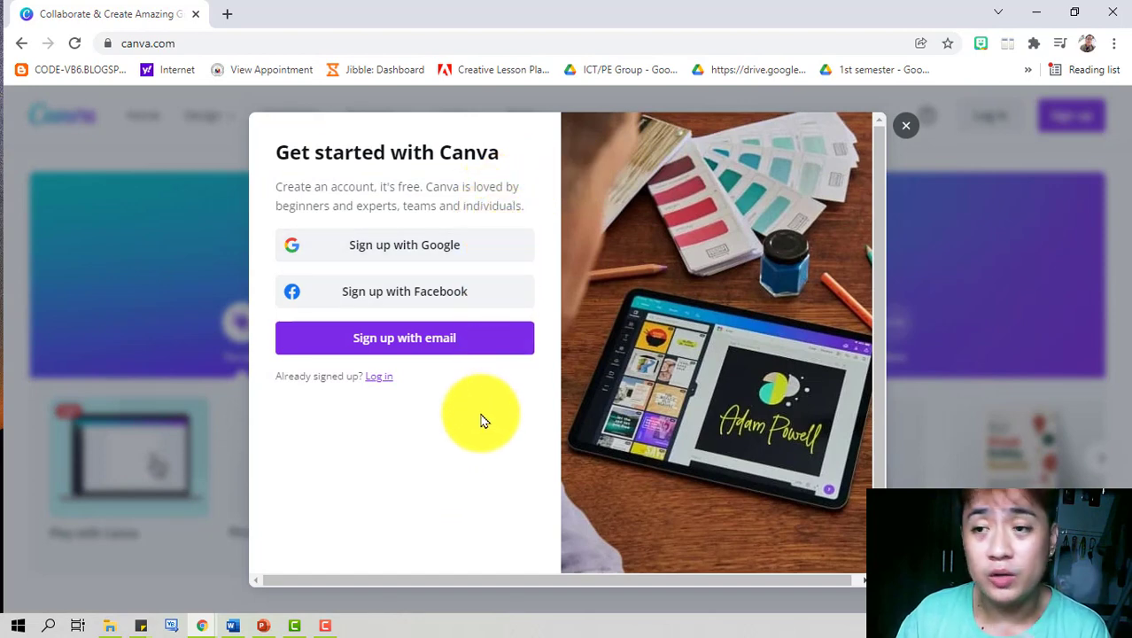
Step: Sign up to Canva with Google, choosing the first listed Google account
click(489, 263)
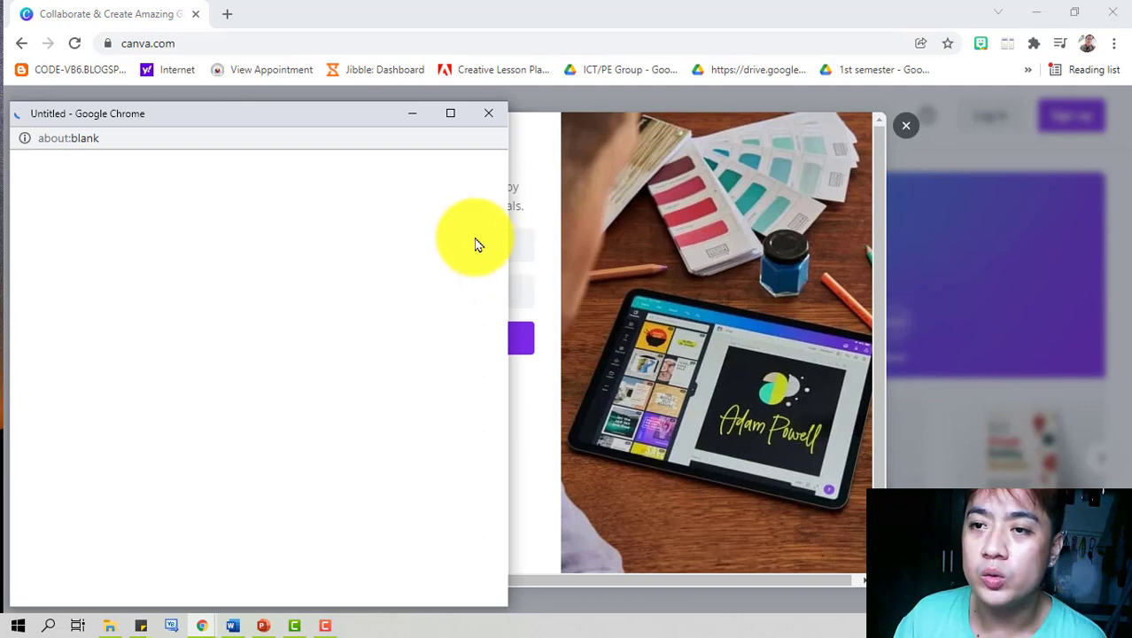
drag(358, 122, 528, 81)
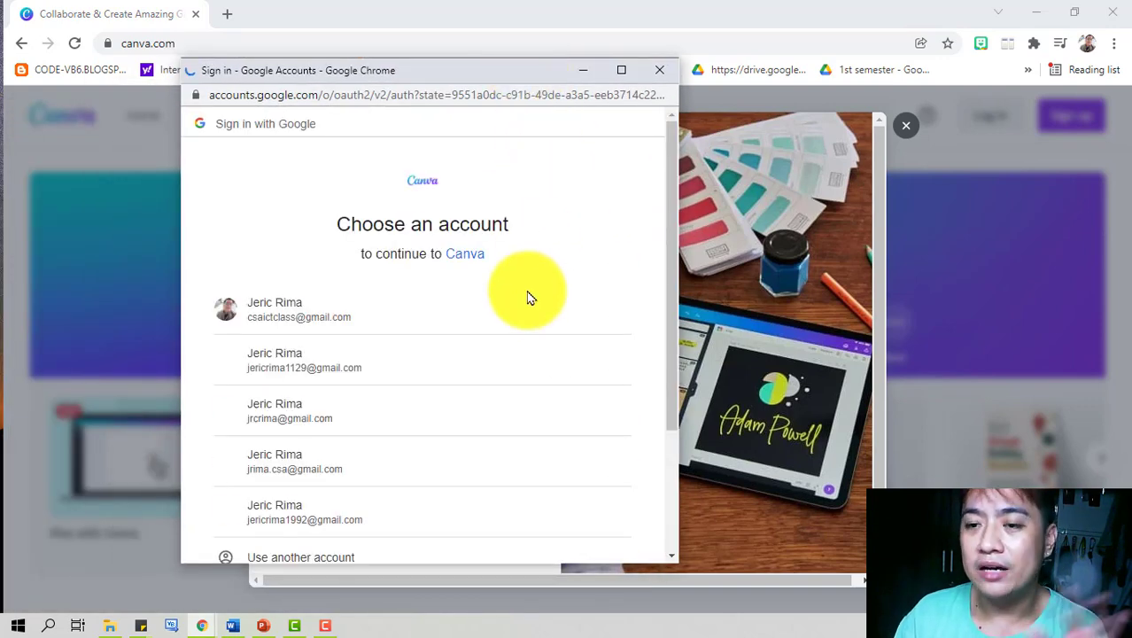
scroll(558, 351, down, 1)
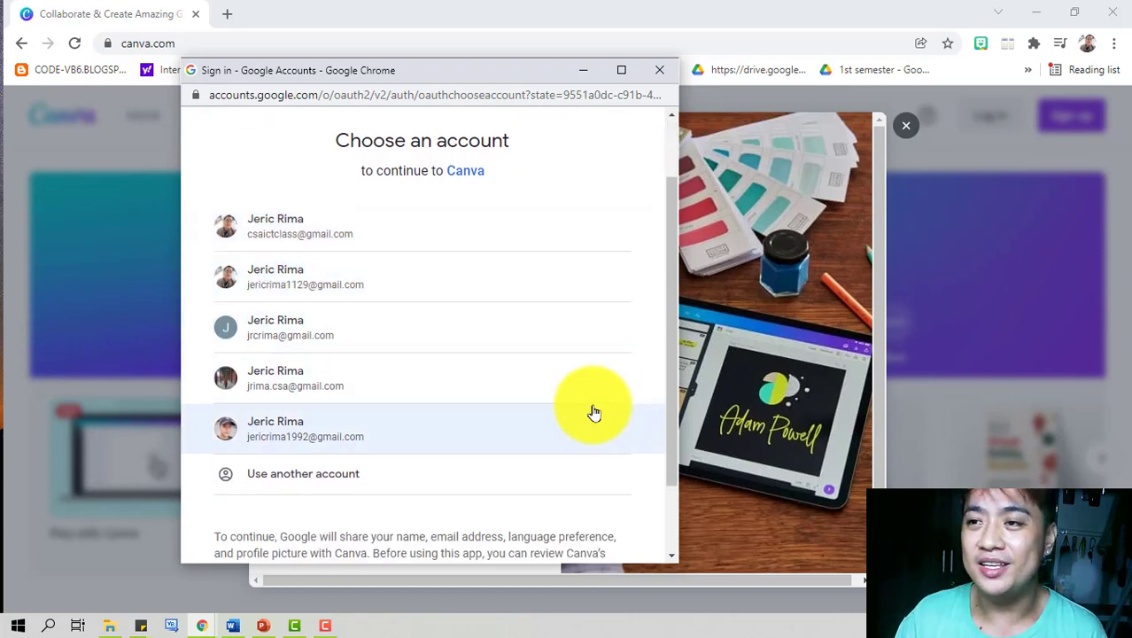
scroll(590, 413, up, 1)
scroll(585, 412, down, 1)
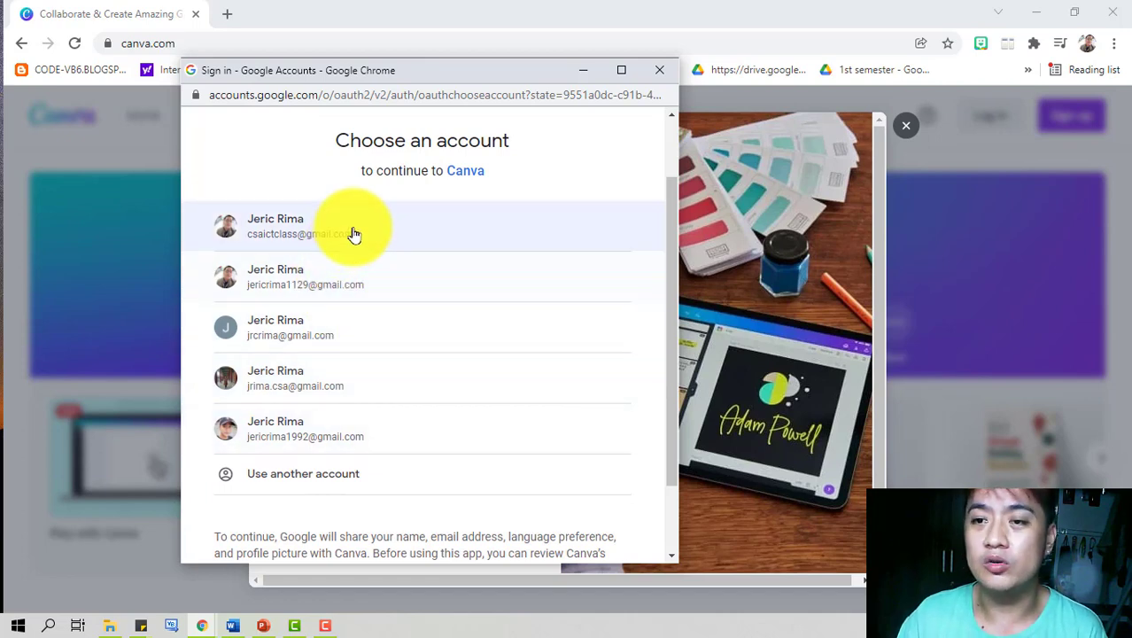
click(514, 233)
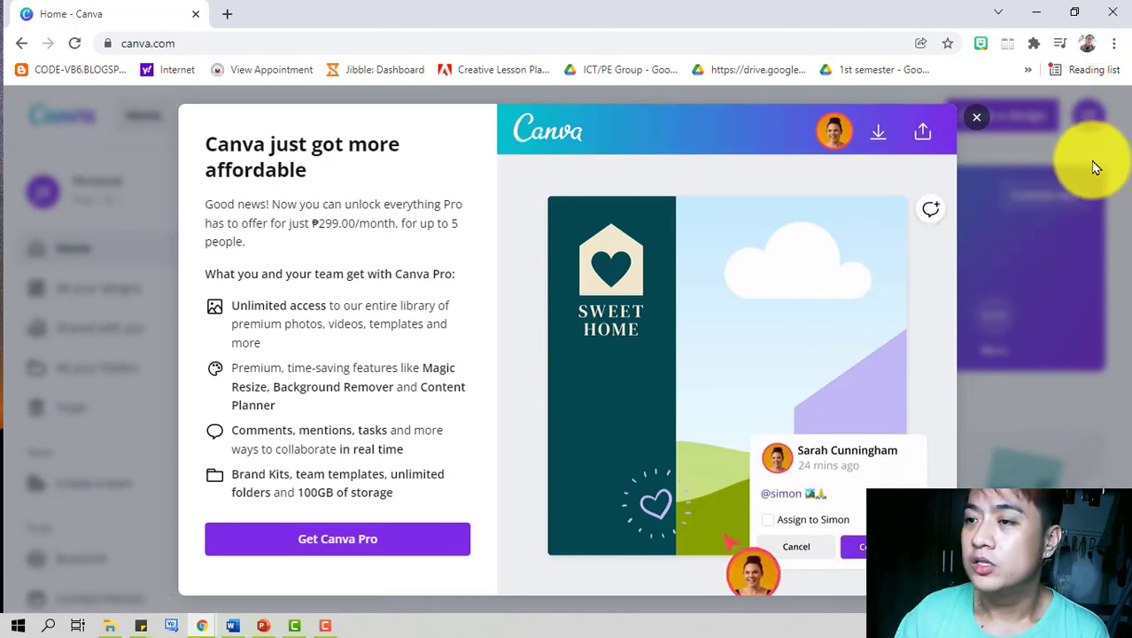
Step: Close the Canva Pro promo and look over the 'What will you design?' home page
click(975, 117)
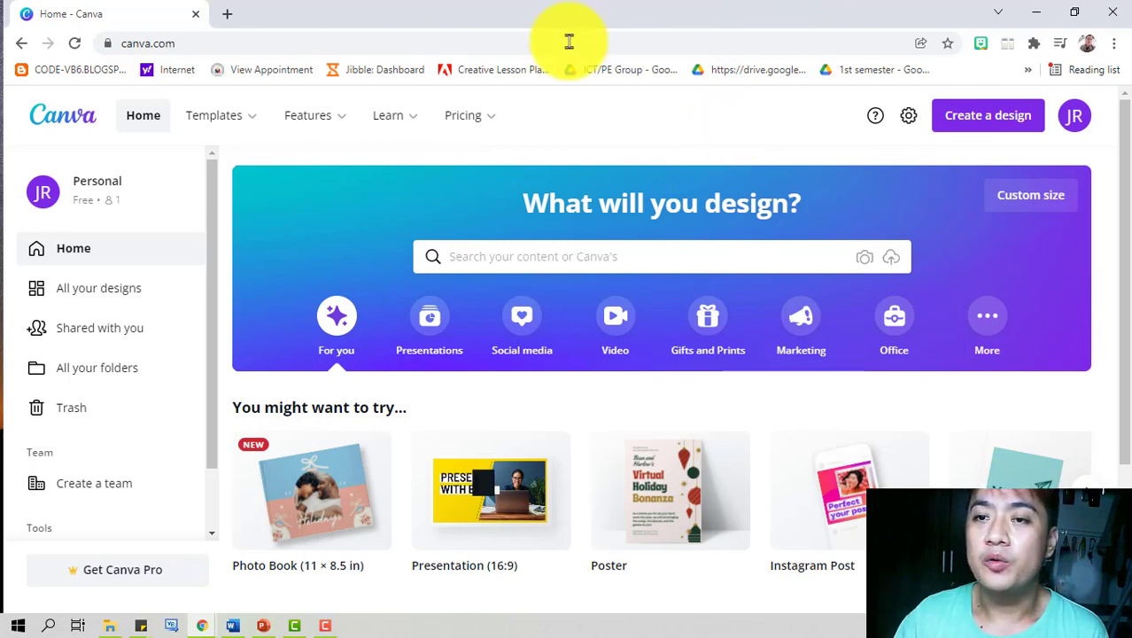
mouse_move(182, 120)
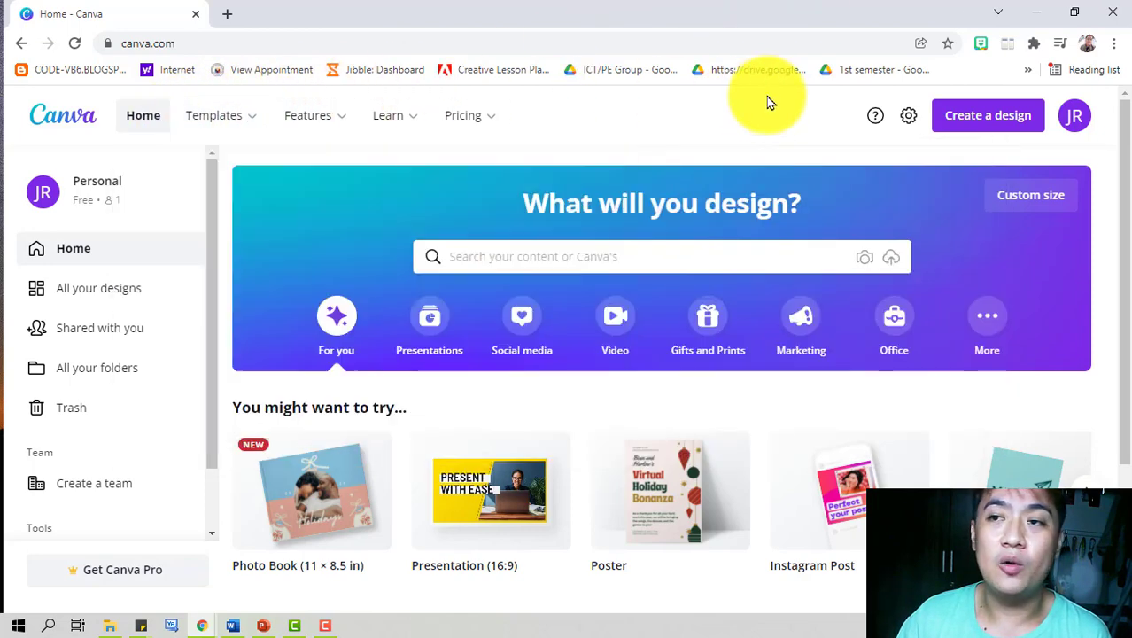
scroll(948, 317, down, 2)
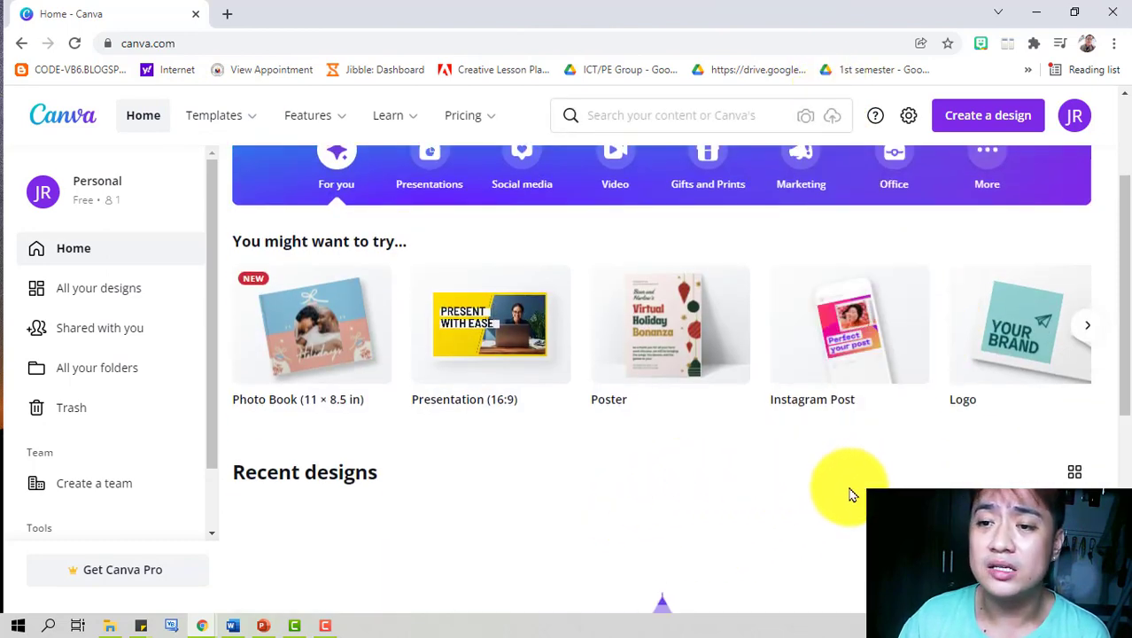
scroll(744, 527, up, 2)
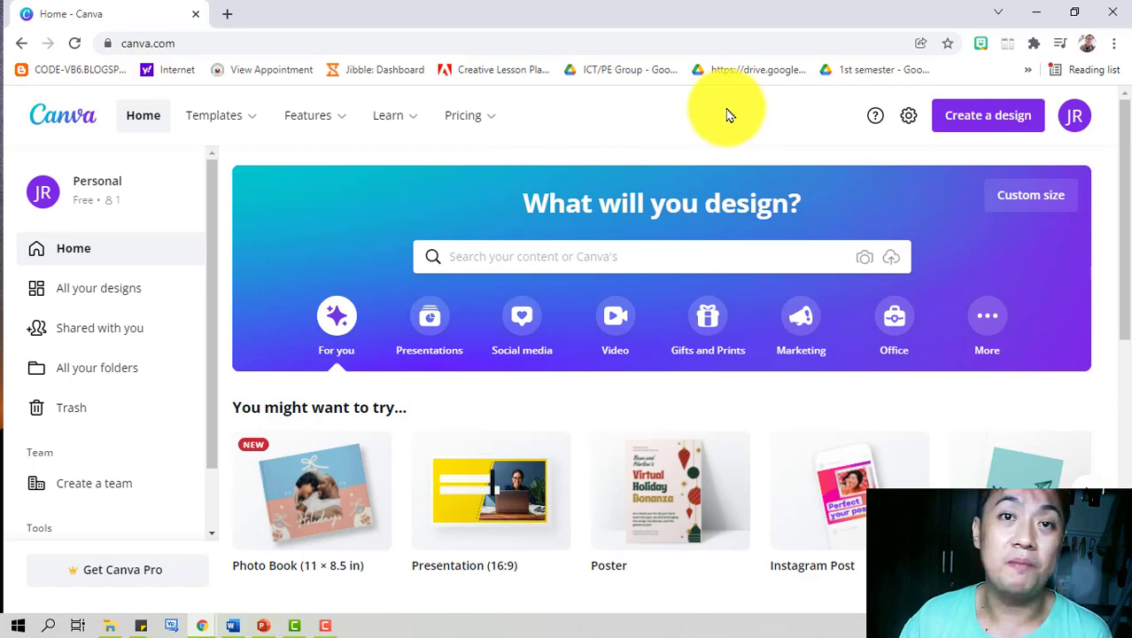
mouse_move(241, 141)
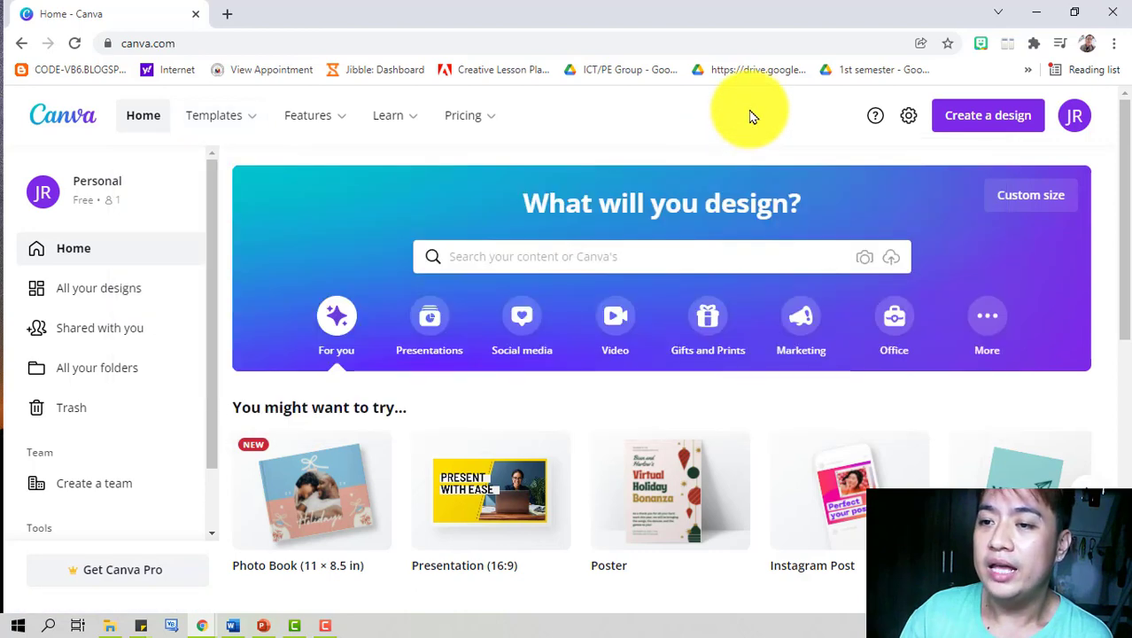
scroll(681, 393, down, 2)
scroll(753, 488, up, 2)
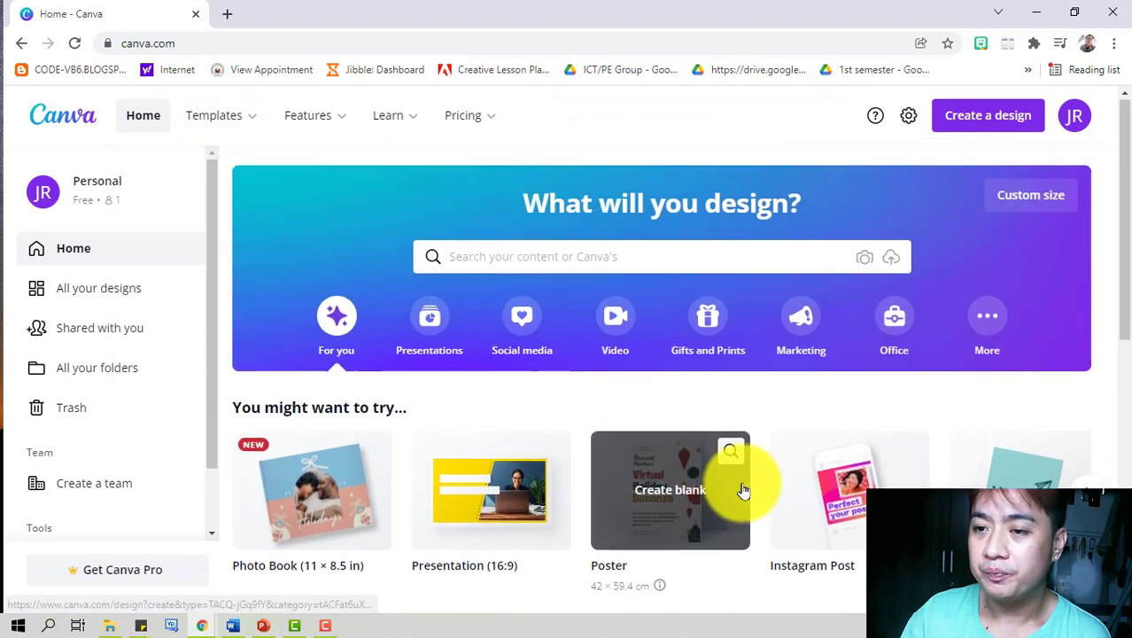
scroll(691, 491, down, 1)
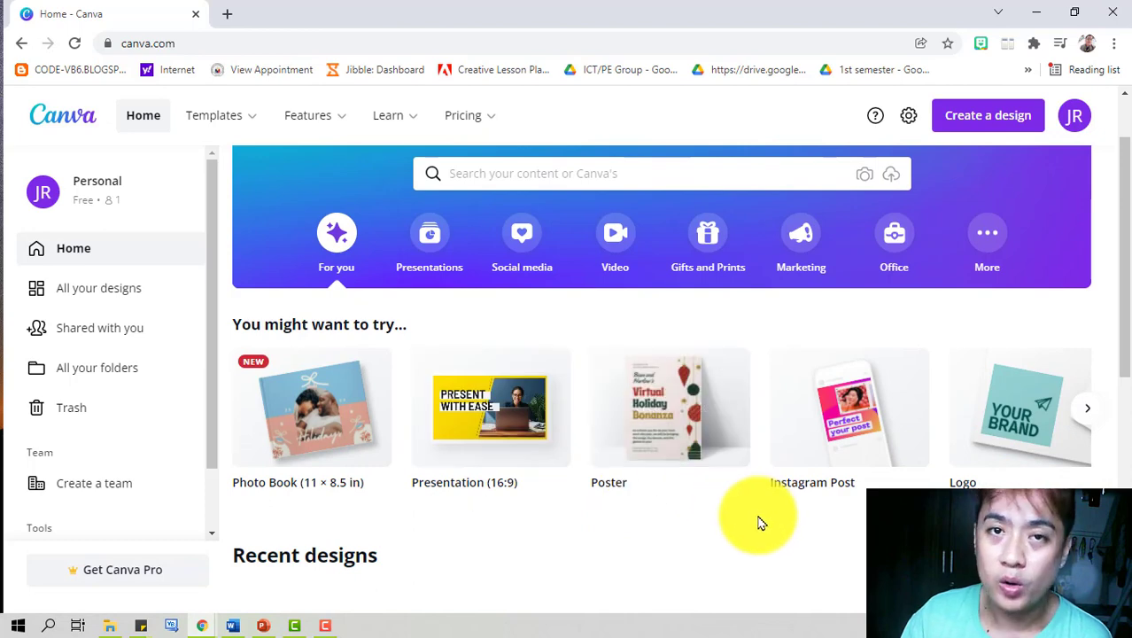
scroll(581, 536, down, 1)
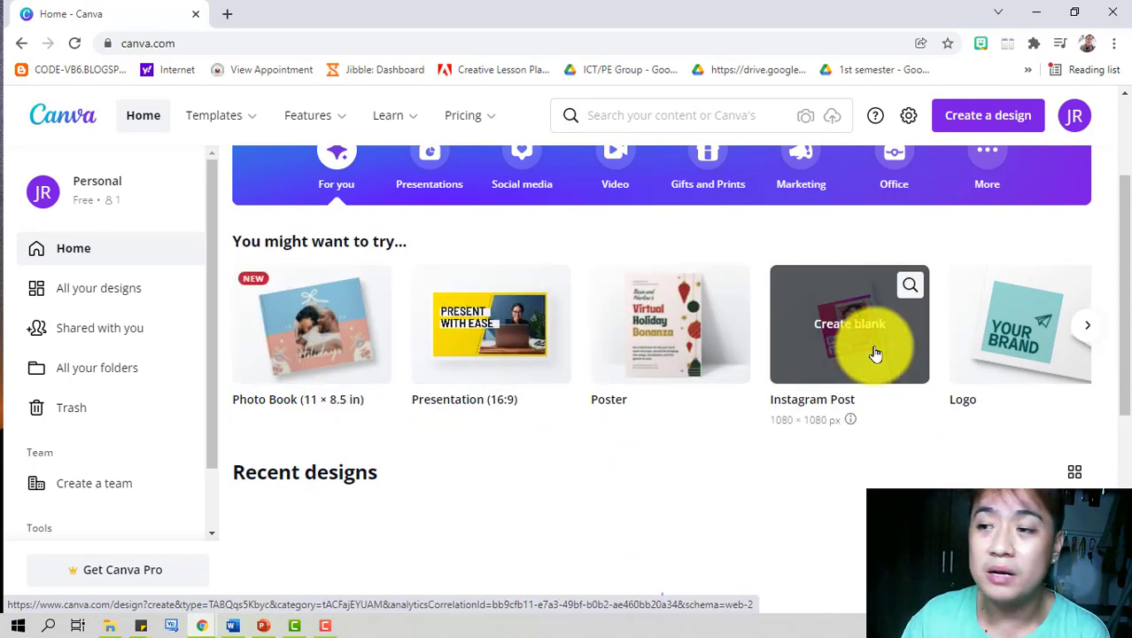
click(1088, 327)
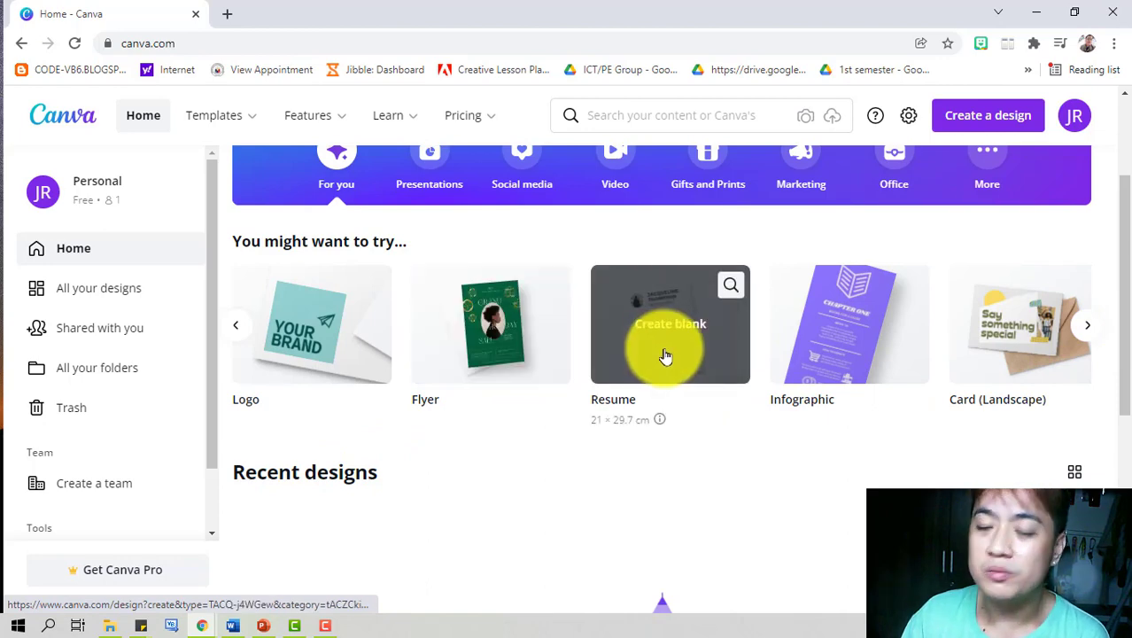
click(1090, 327)
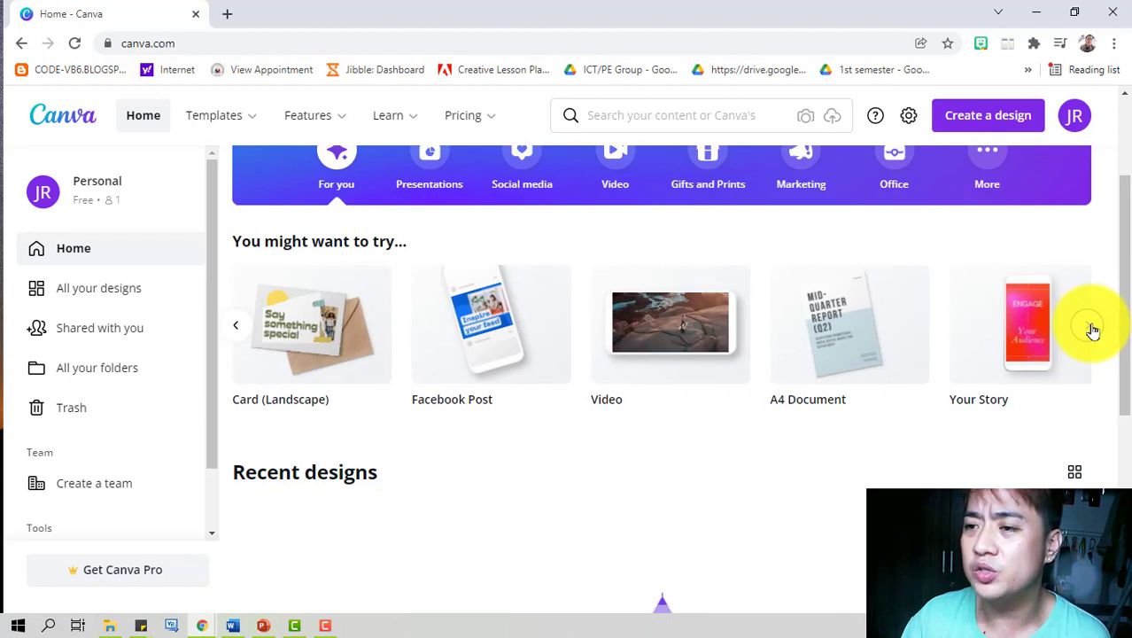
click(230, 327)
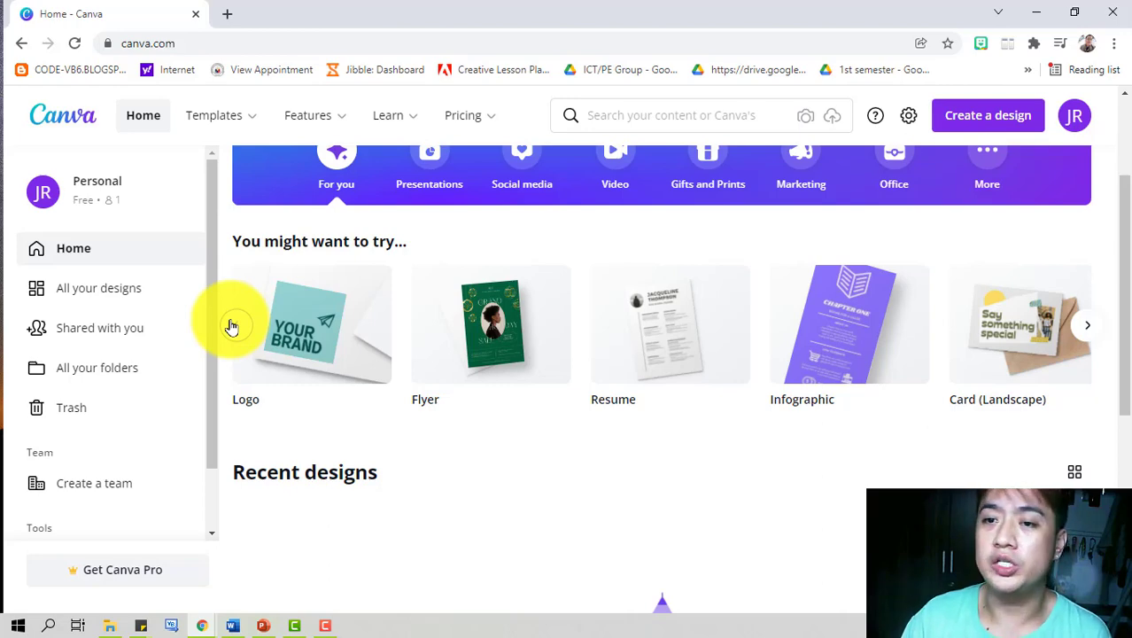
click(231, 326)
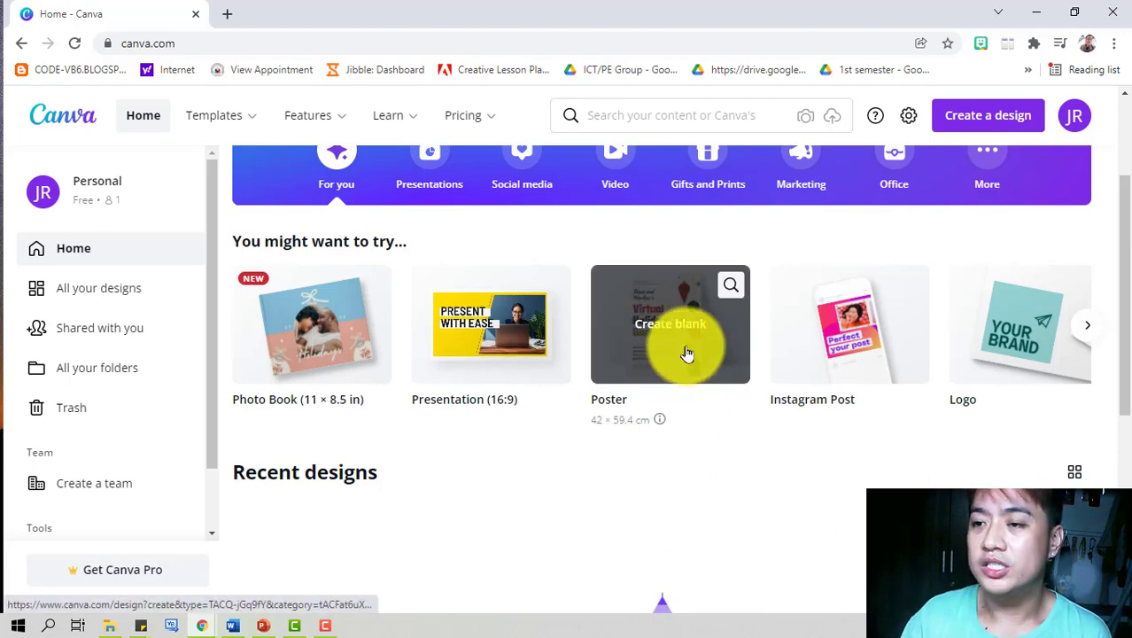
Step: Create a blank poster design, dismiss the sticker announcement, and browse the templates
click(687, 353)
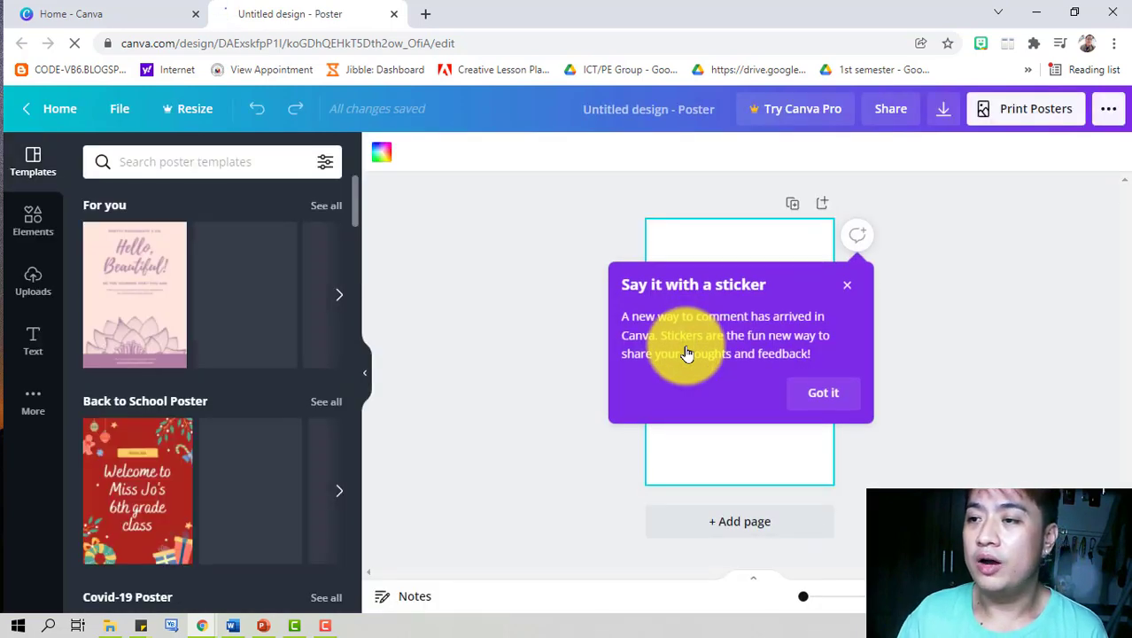
click(852, 289)
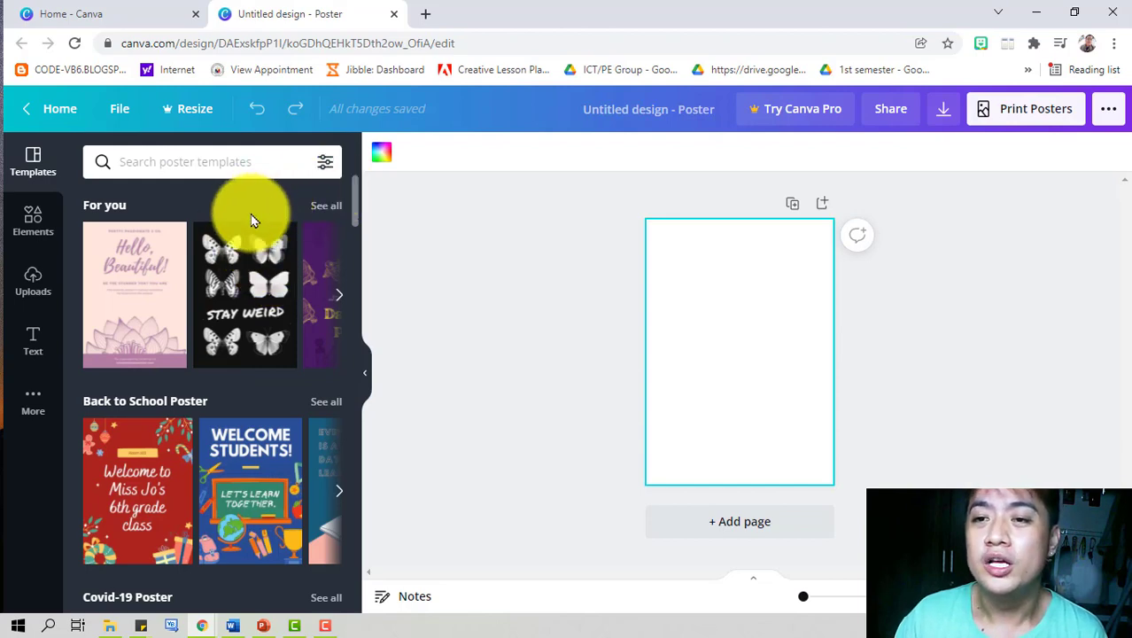
scroll(299, 253, down, 10)
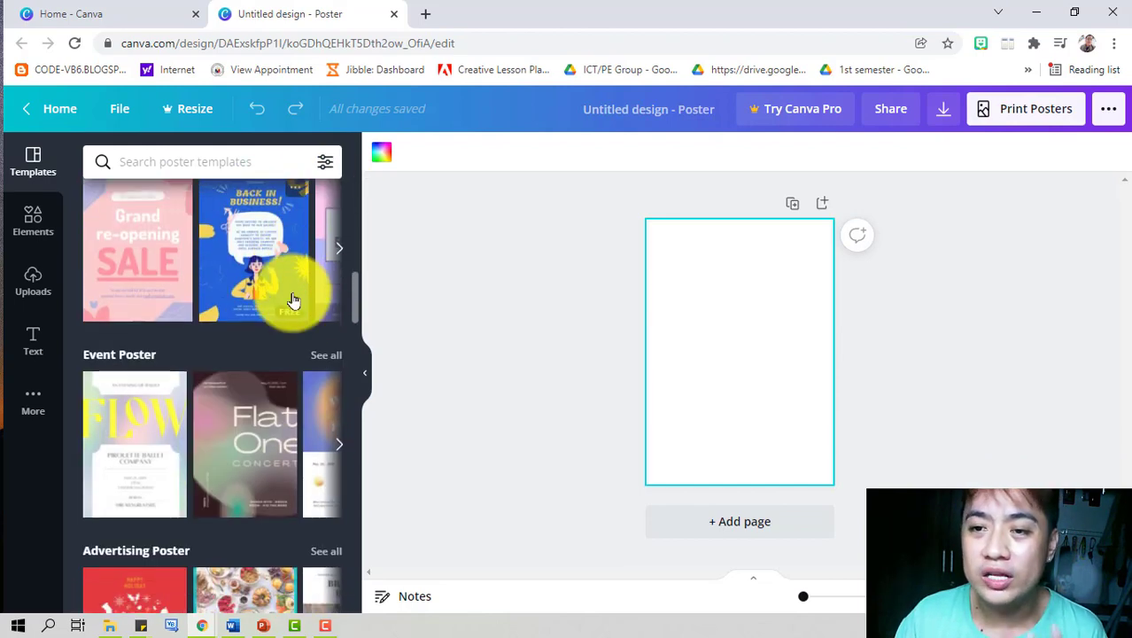
scroll(297, 309, up, 3)
scroll(315, 328, down, 3)
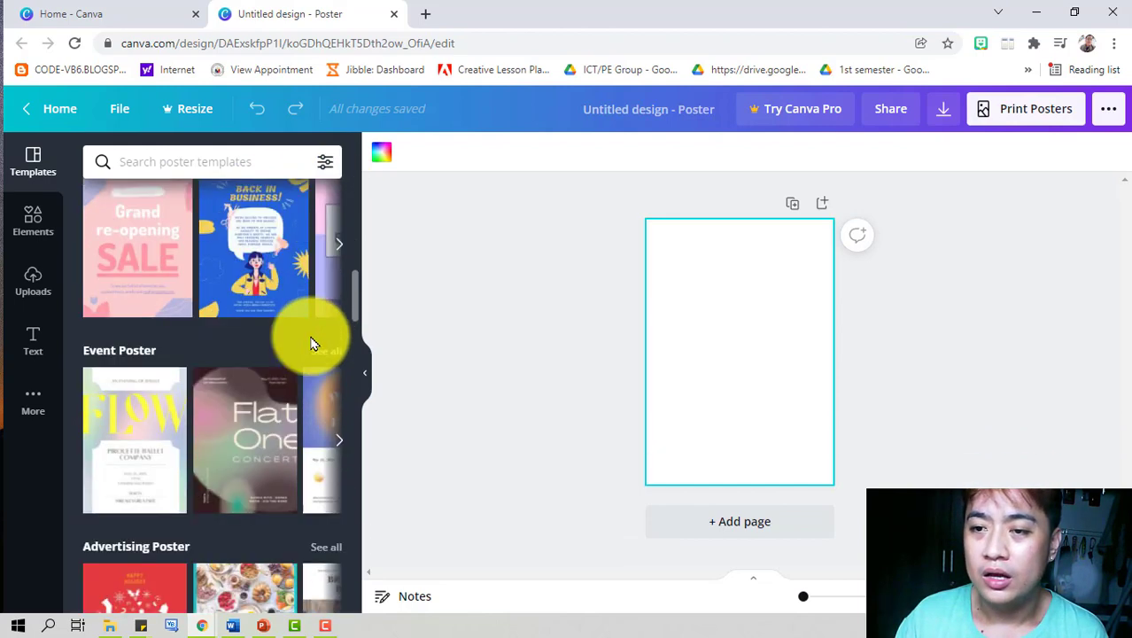
scroll(312, 344, down, 6)
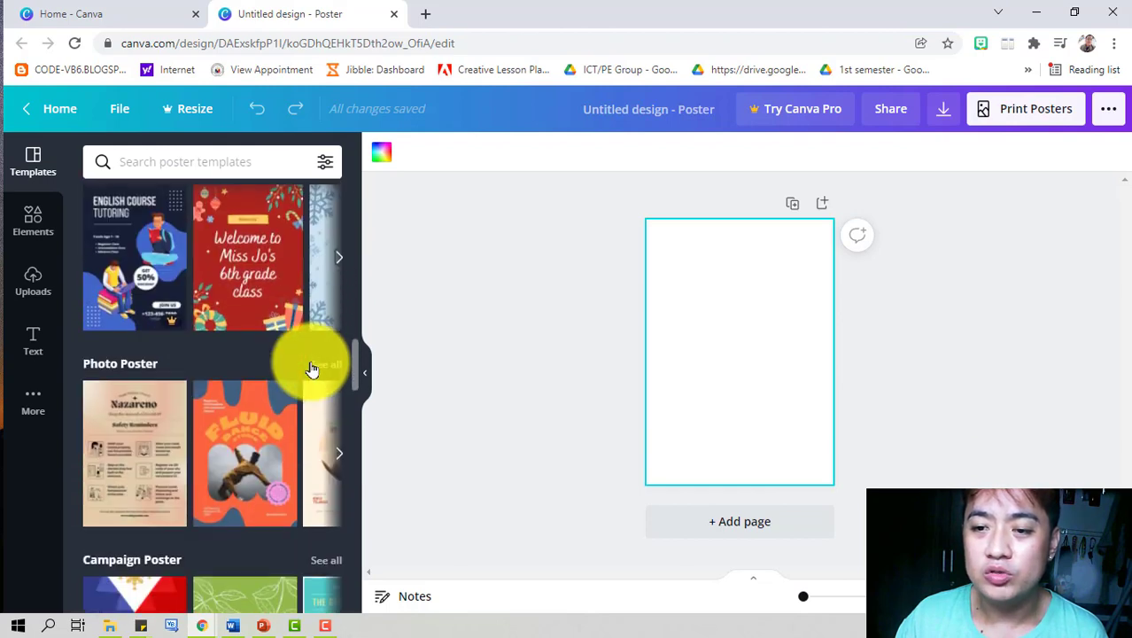
scroll(310, 376, down, 3)
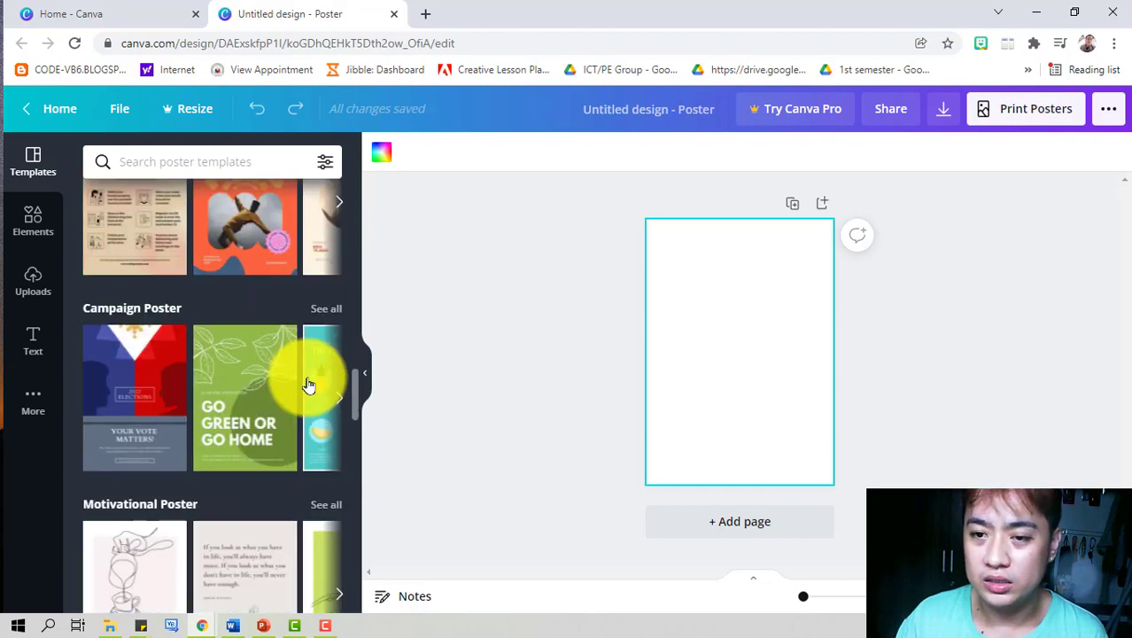
scroll(307, 386, down, 3)
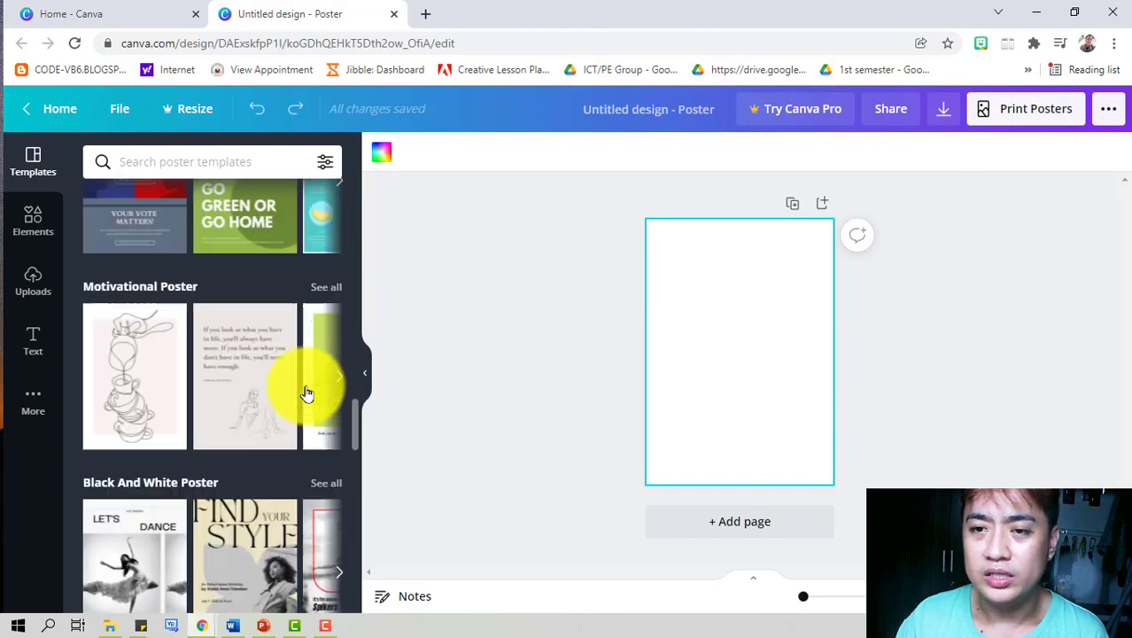
scroll(306, 392, up, 4)
scroll(261, 392, down, 2)
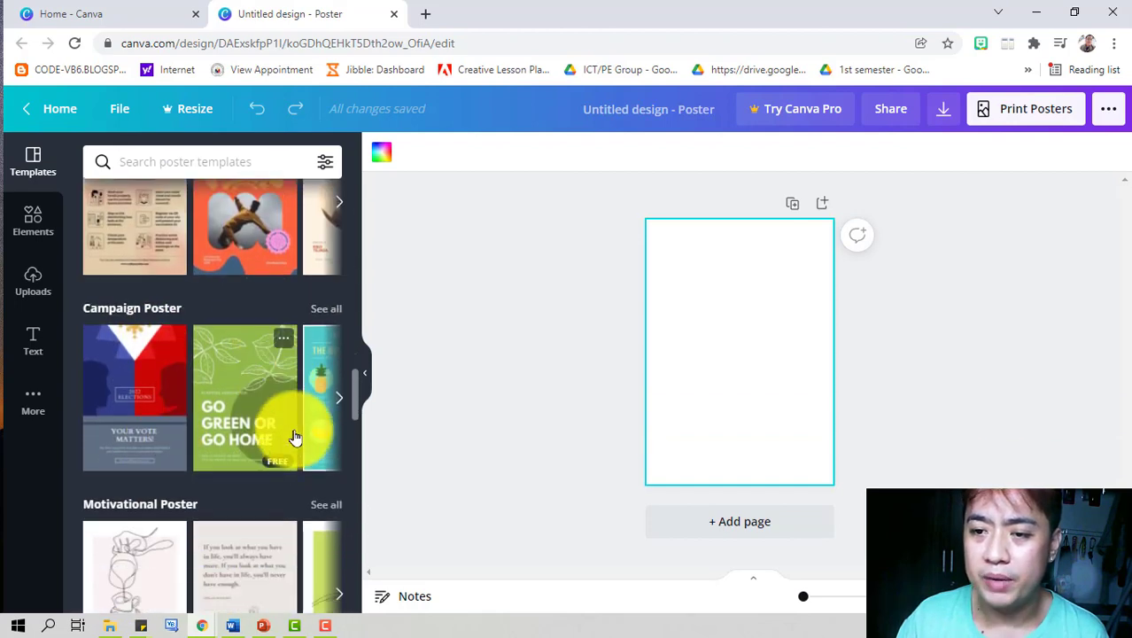
Step: Apply the 2022 Elections 'Your Vote Matters' Campaign Poster template to the page
click(346, 407)
click(346, 407)
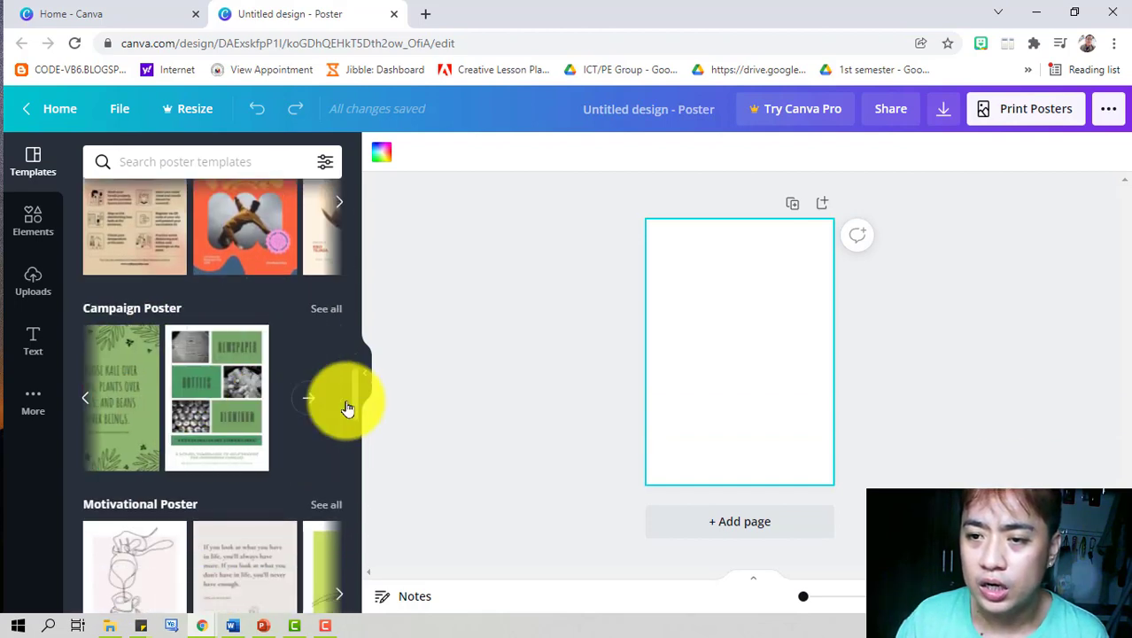
click(87, 403)
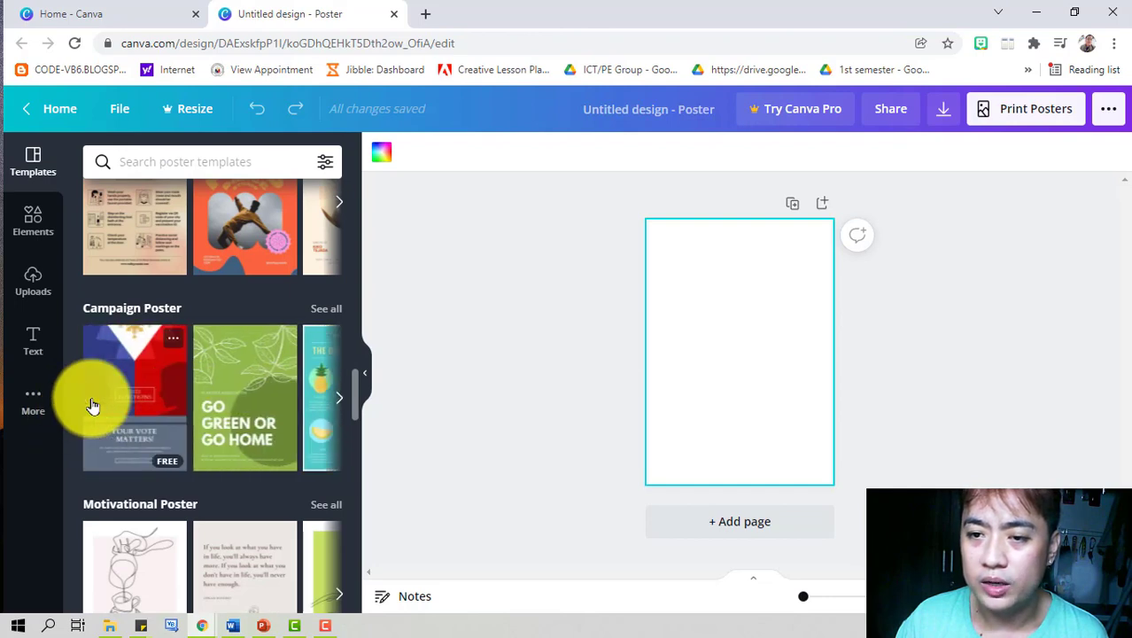
click(147, 411)
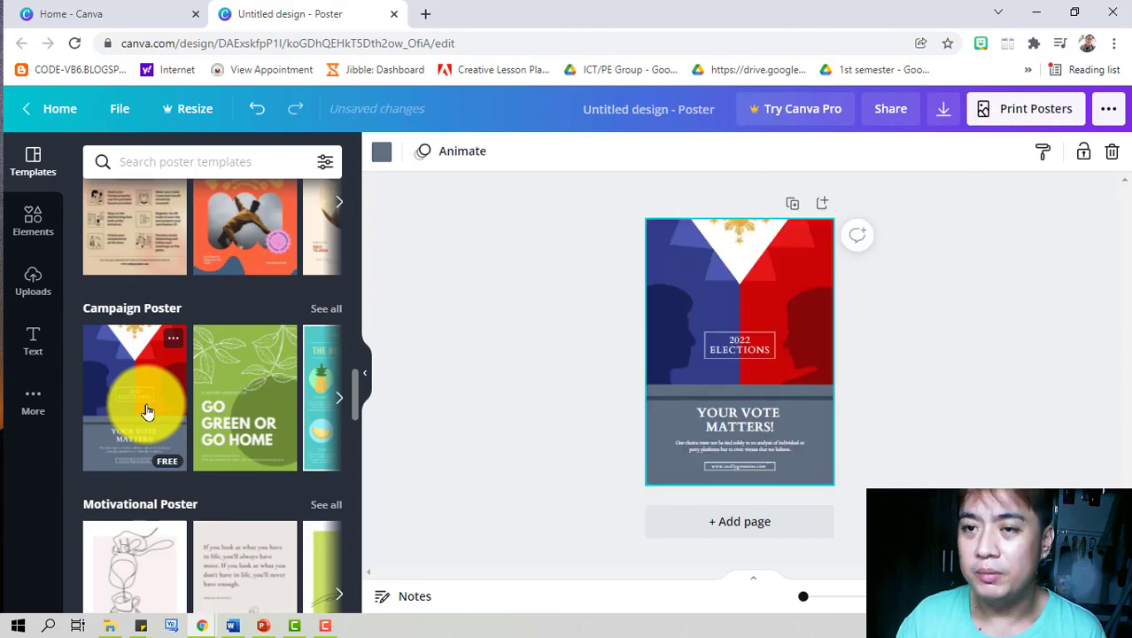
Step: Search templates for 'climate' and pick the Climate Change Posters suggestion
click(228, 159)
text(climate)
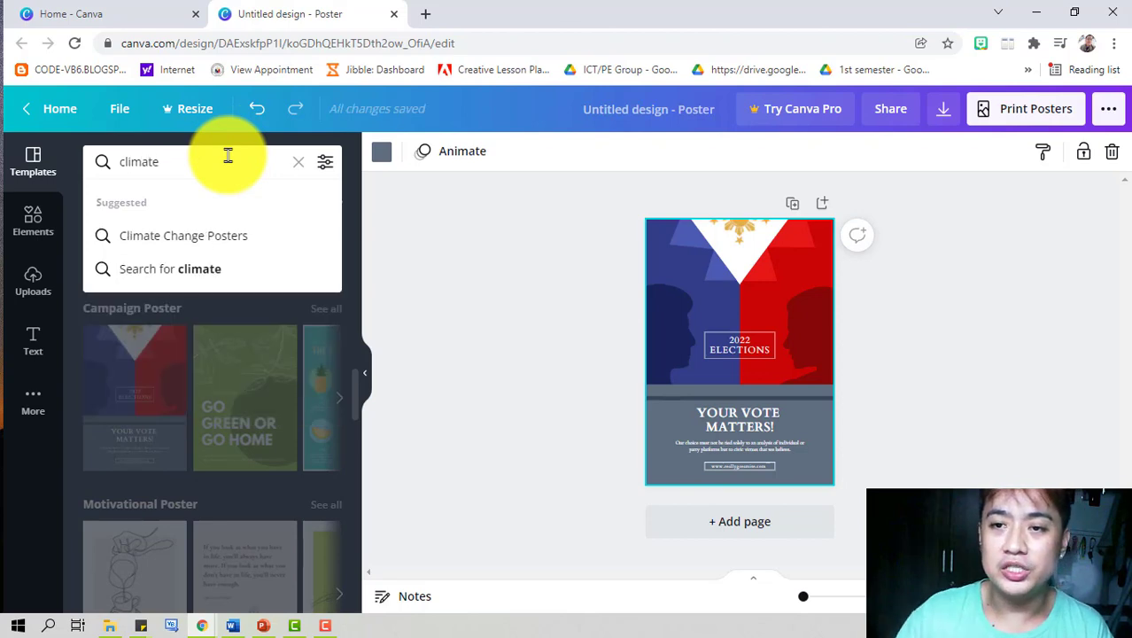
click(222, 236)
scroll(278, 316, down, 6)
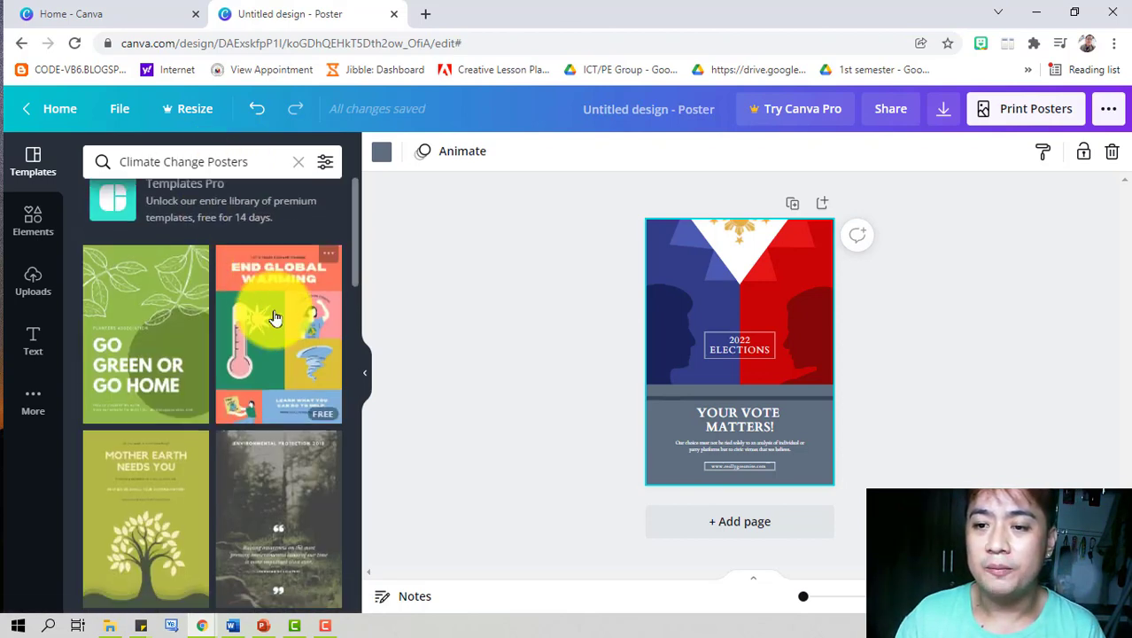
Step: Apply the 'Save Our Coral Reefs' template from the results and deselect the page
scroll(305, 435, down, 2)
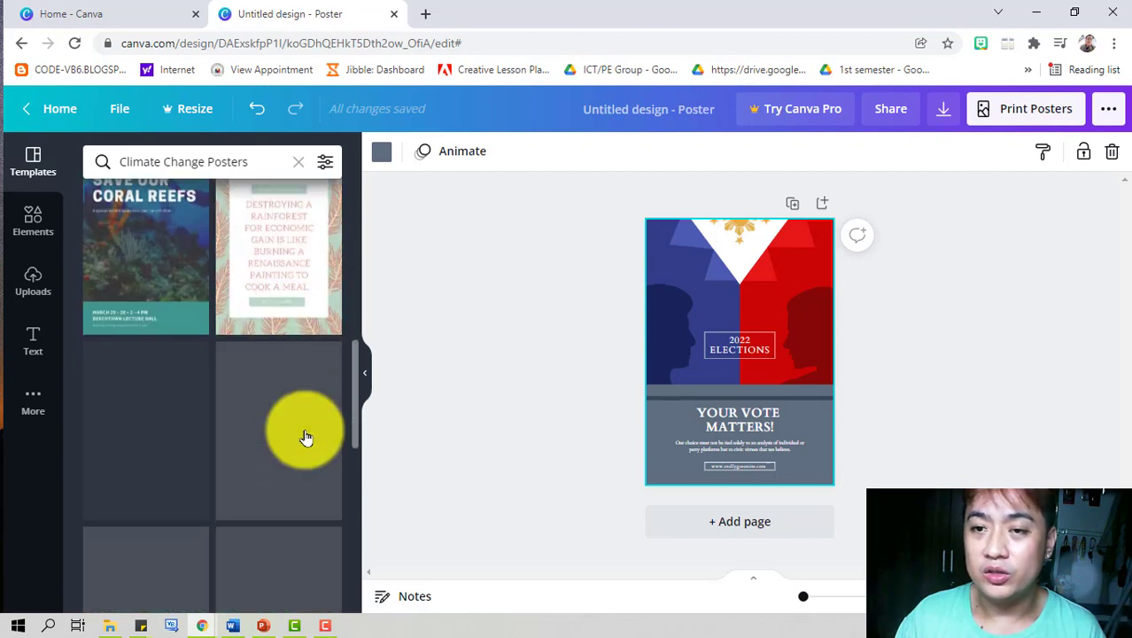
scroll(306, 435, up, 2)
click(155, 407)
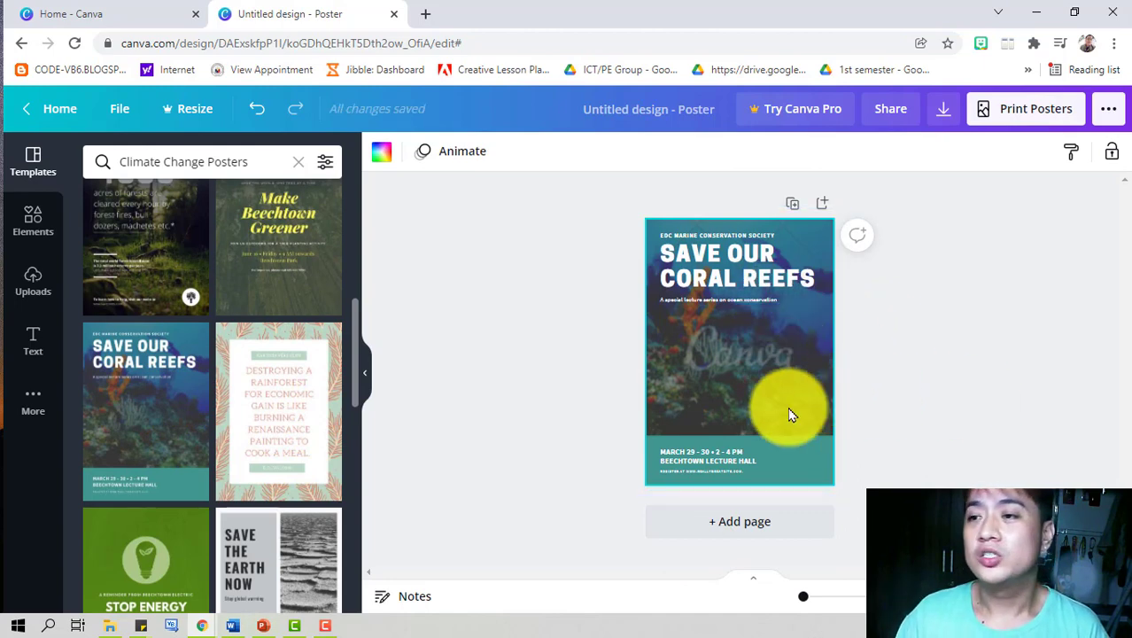
click(853, 394)
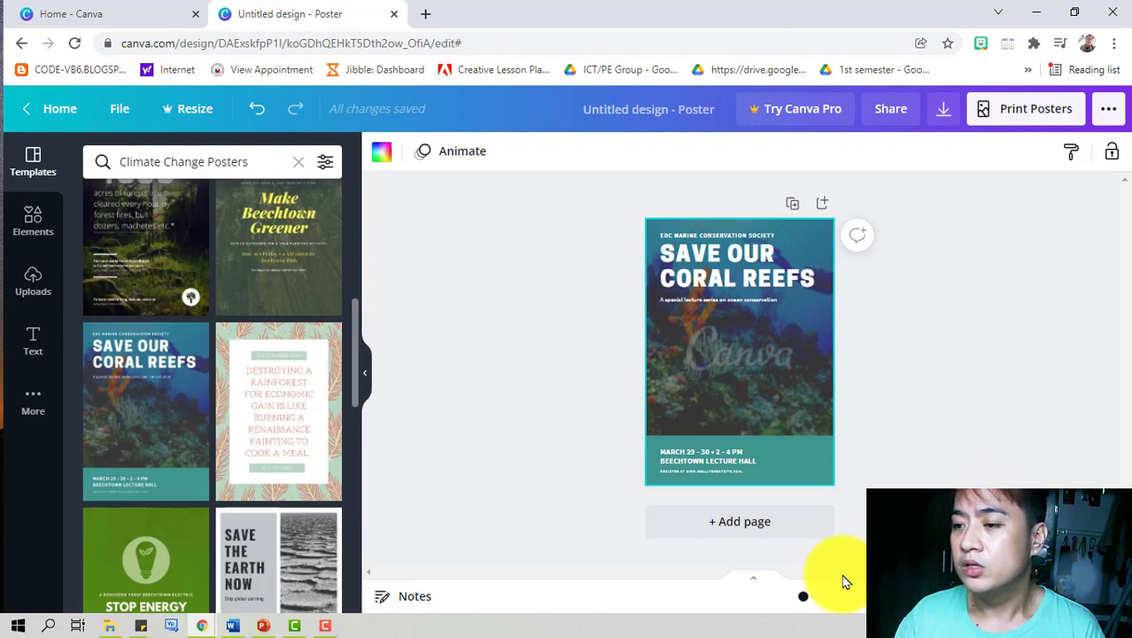
Step: Zoom in and retype the EDC MARINE CONSERVATION SOCIETY line as 'SAVE OUR SEAS!'
drag(804, 603, 806, 599)
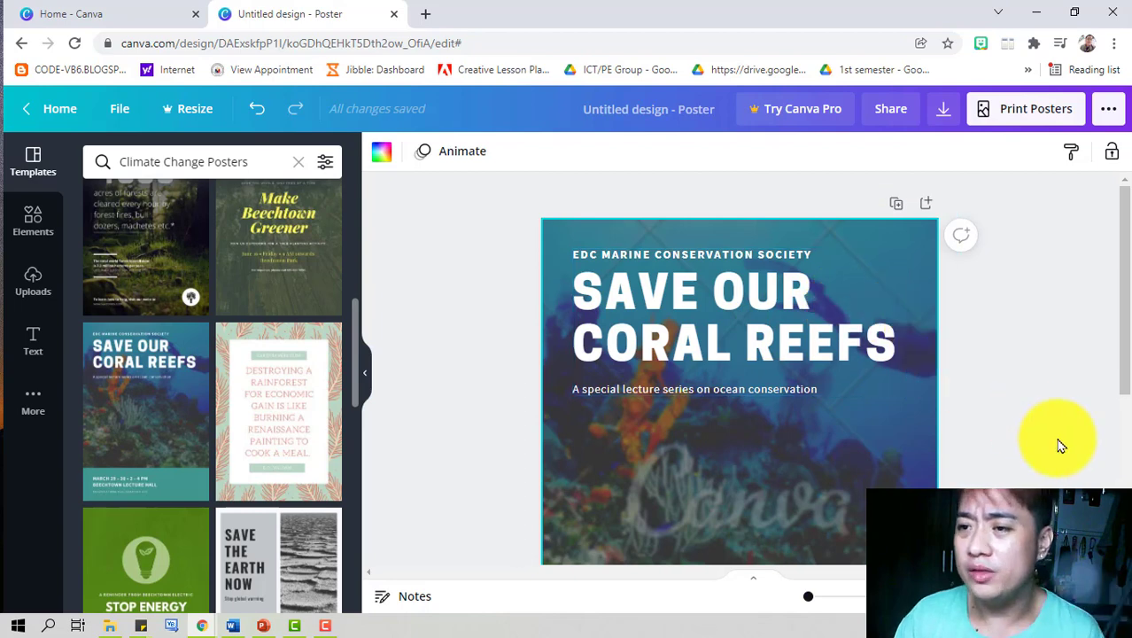
click(1007, 418)
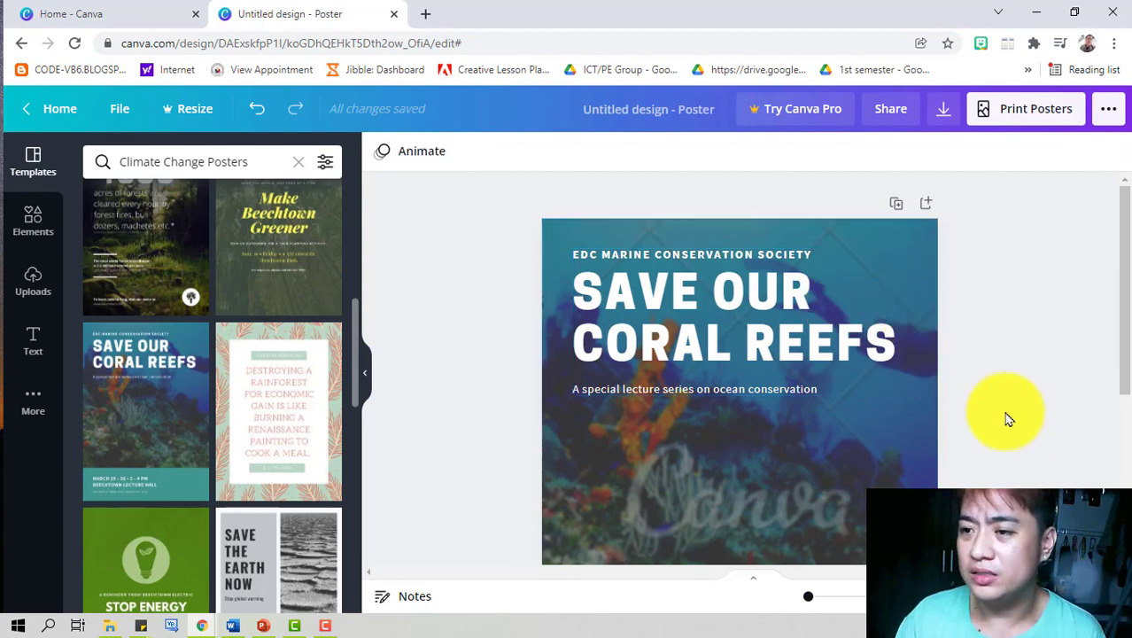
click(702, 254)
click(706, 257)
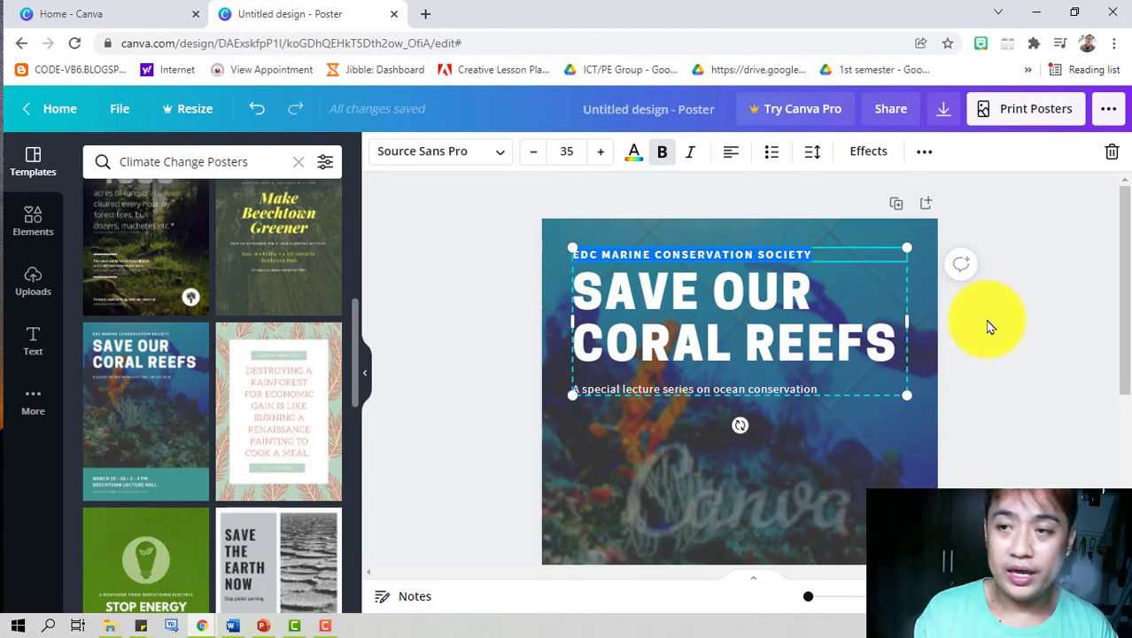
text(SAVE)
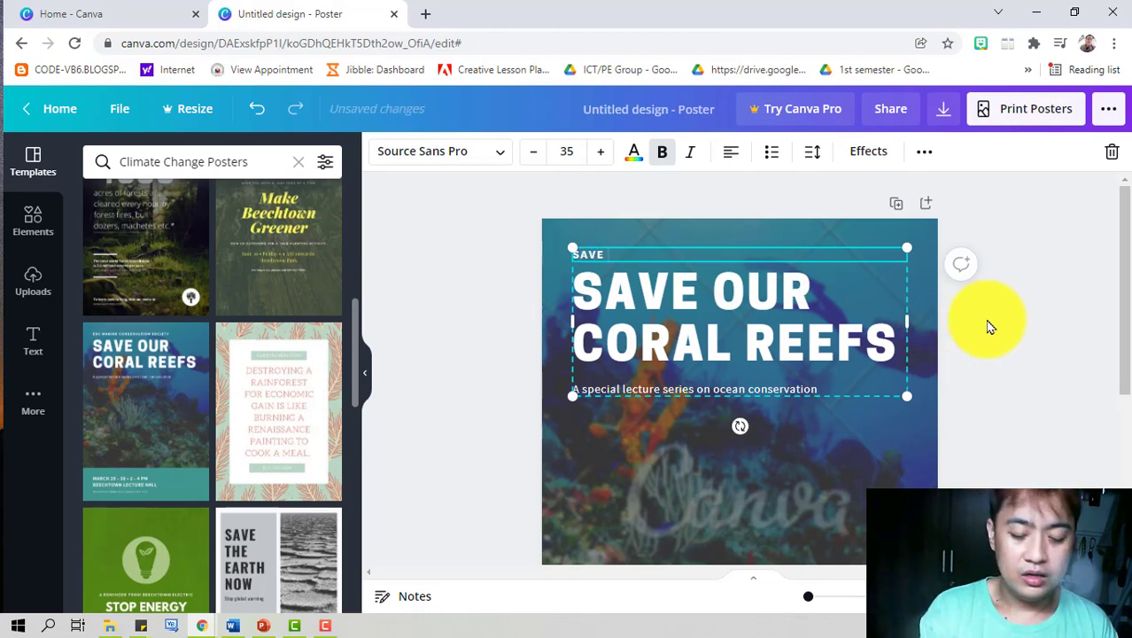
text( OUR SEAS)
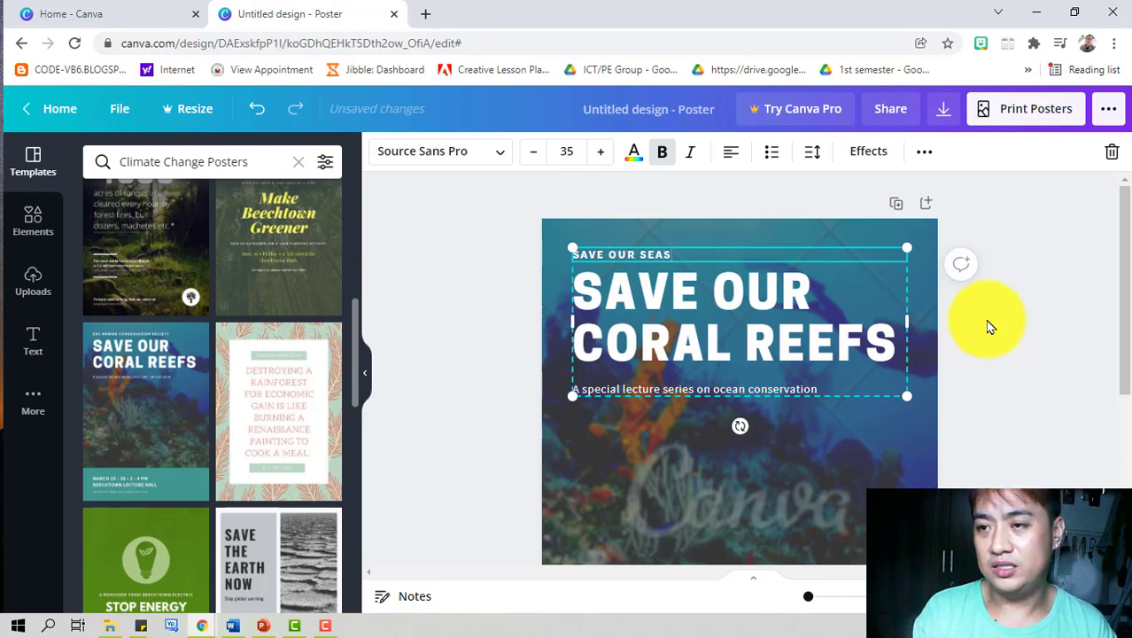
text(!!!)
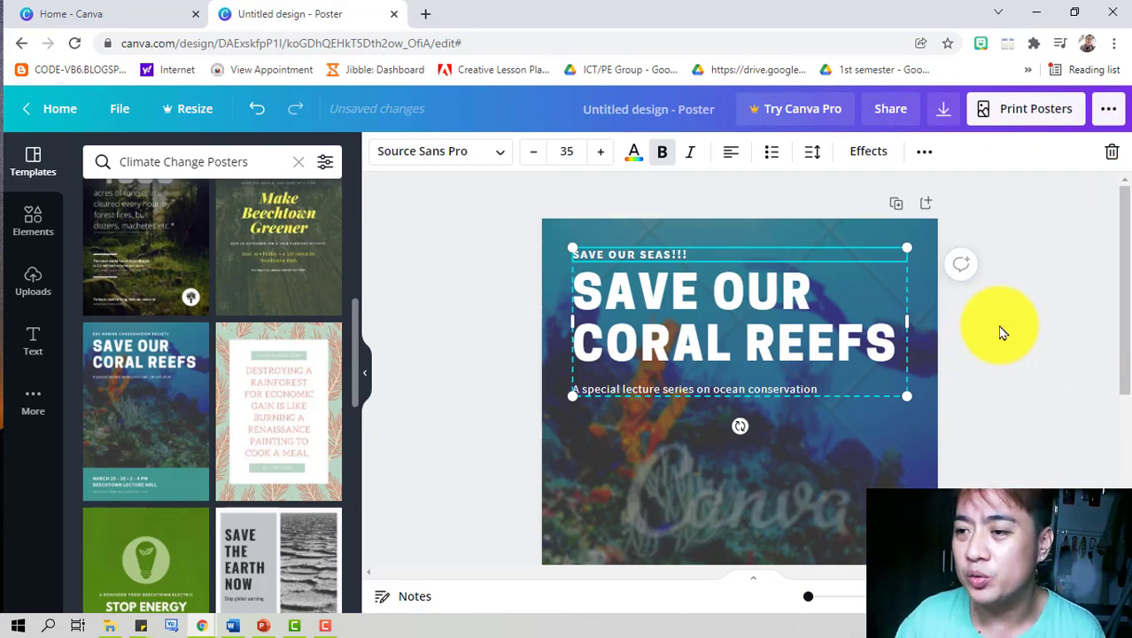
Step: Deselect the edited top line and scroll the canvas to review the poster
click(994, 337)
scroll(986, 365, down, 2)
scroll(986, 366, down, 2)
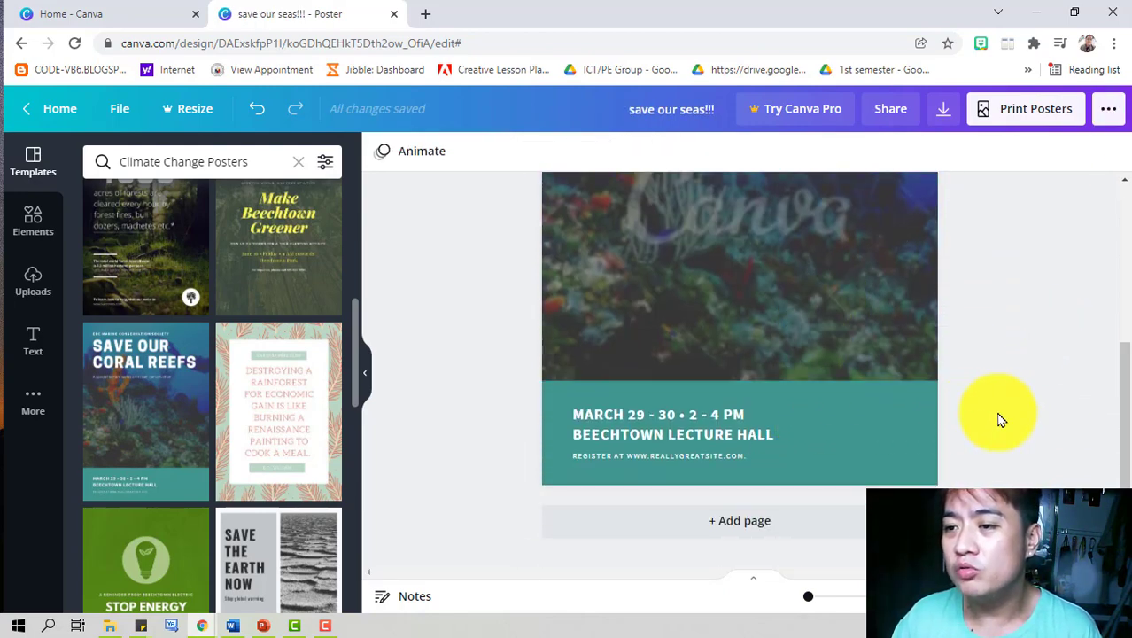
scroll(1001, 420, up, 4)
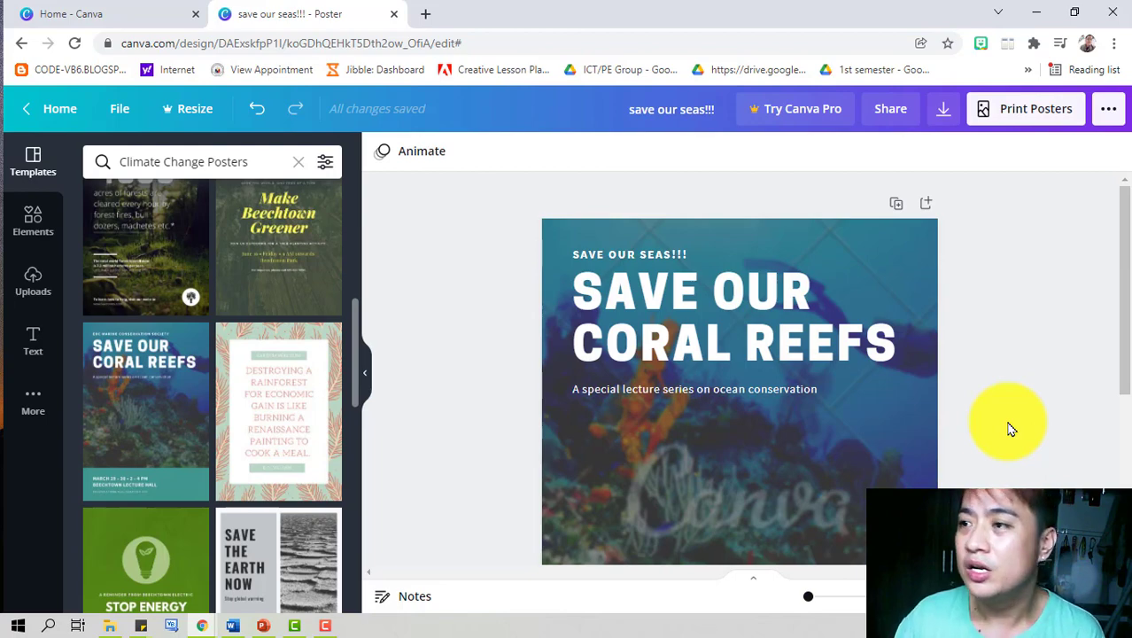
scroll(1000, 418, down, 3)
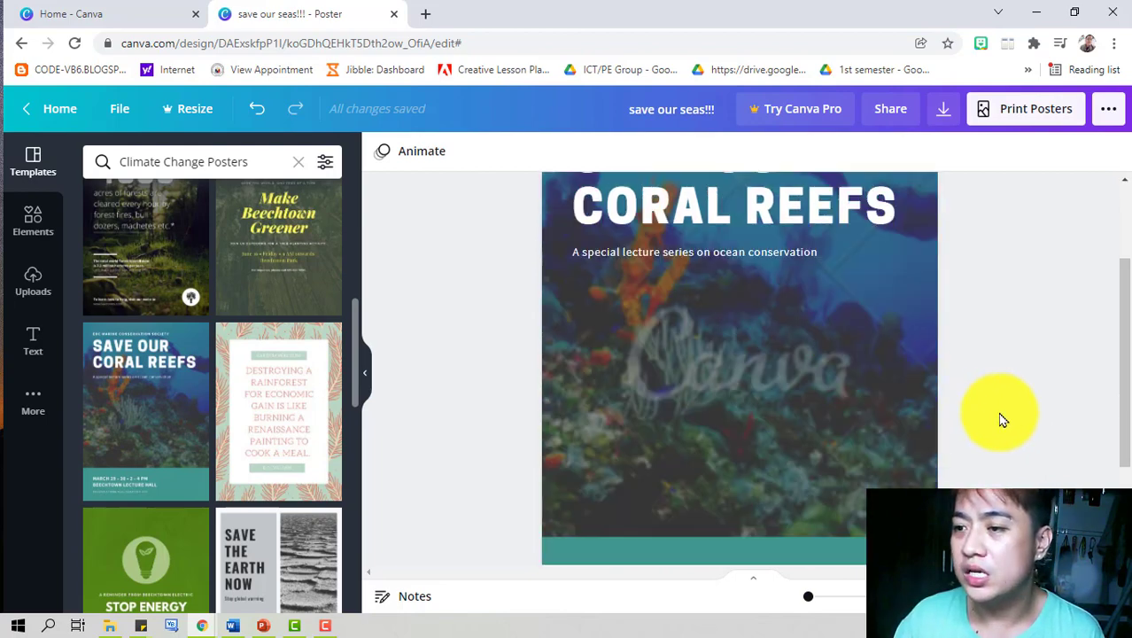
scroll(996, 405, up, 3)
scroll(1003, 435, down, 3)
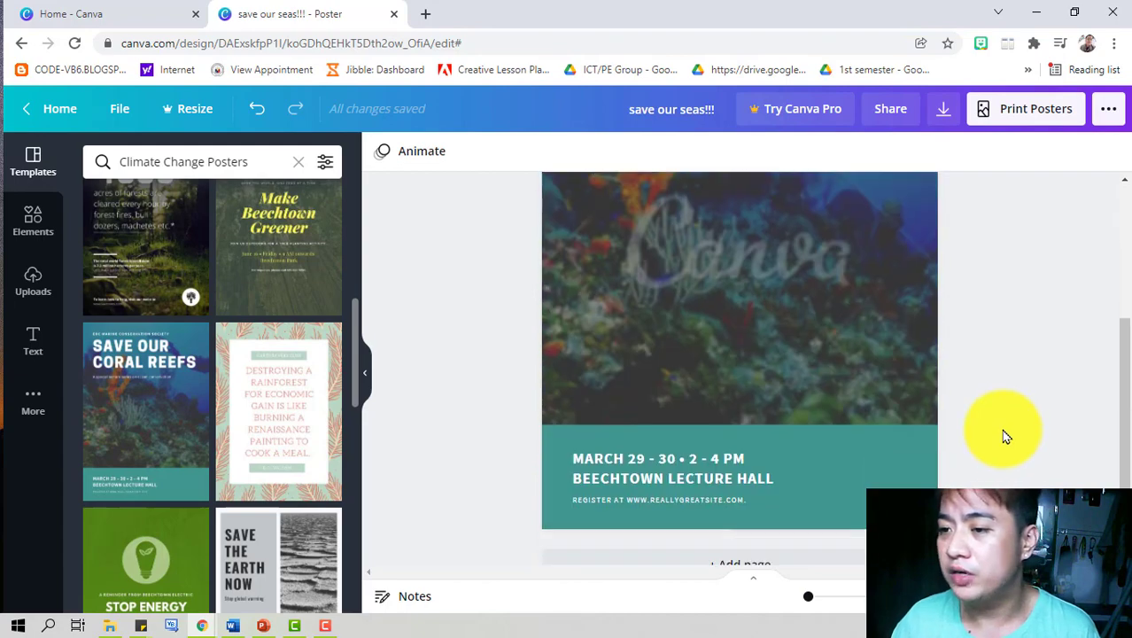
scroll(993, 412, up, 3)
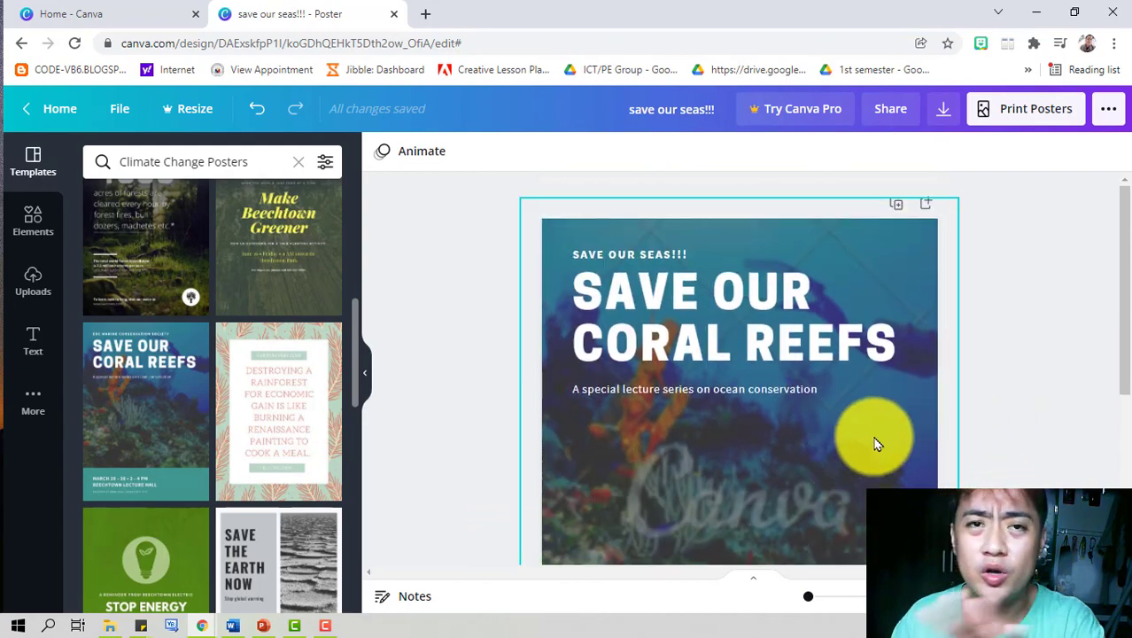
scroll(886, 425, down, 3)
Step: Replace the venue BEECHTOWN LECTURE HALL with 'TANZA NATIONAL COMPREHENSIVE HIGH SCHOOL'
click(658, 420)
click(657, 420)
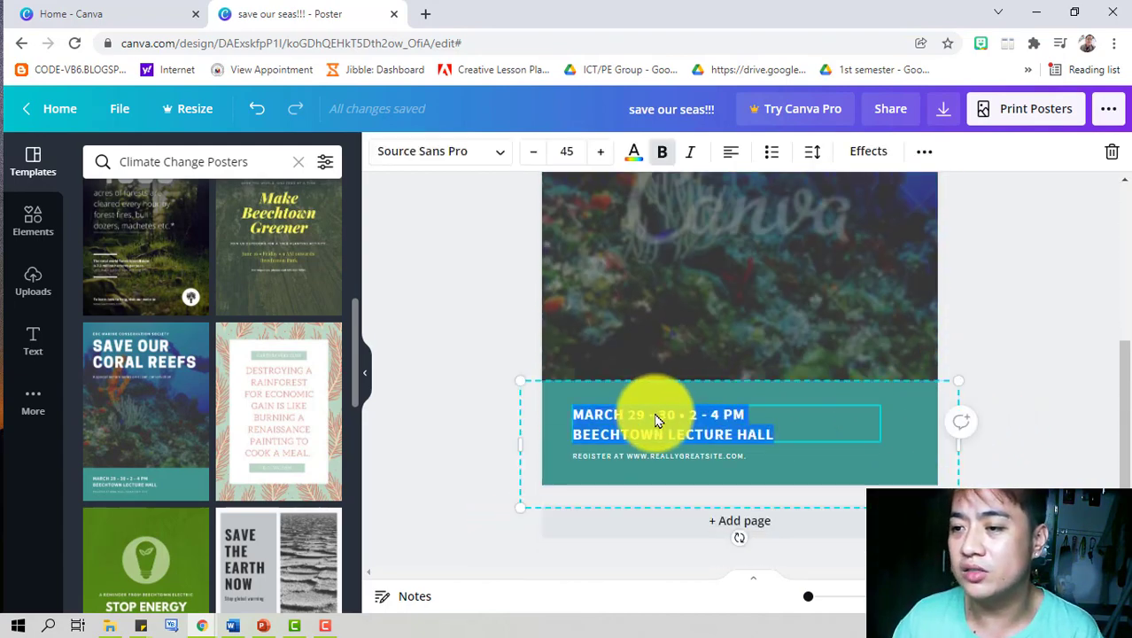
click(749, 431)
double_click(718, 431)
drag(774, 434, 579, 431)
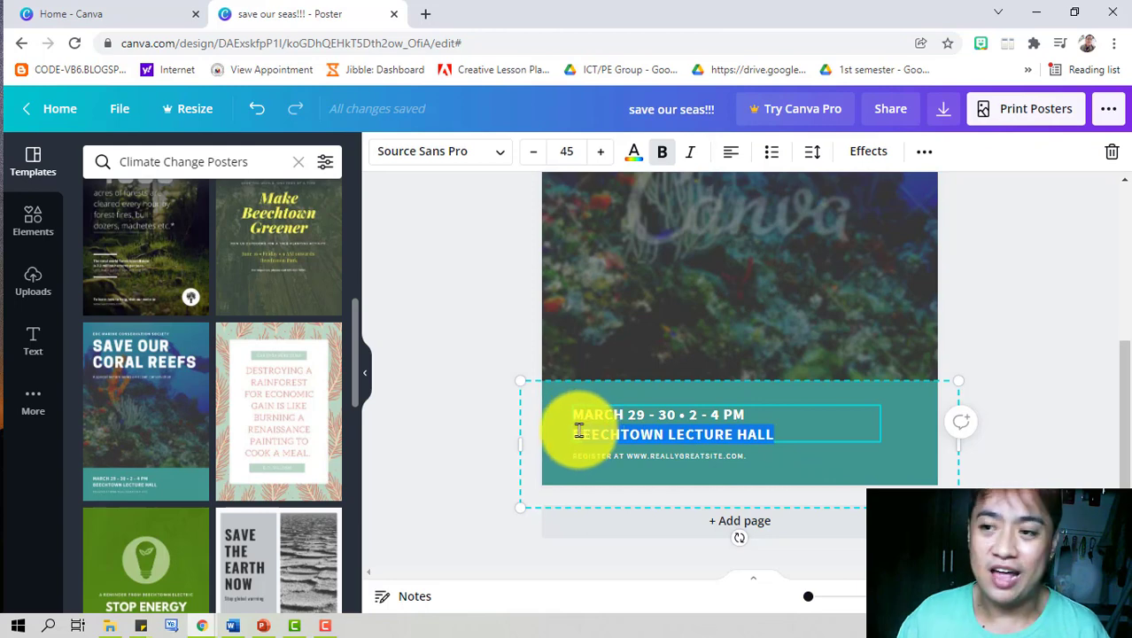
key(BackSpace)
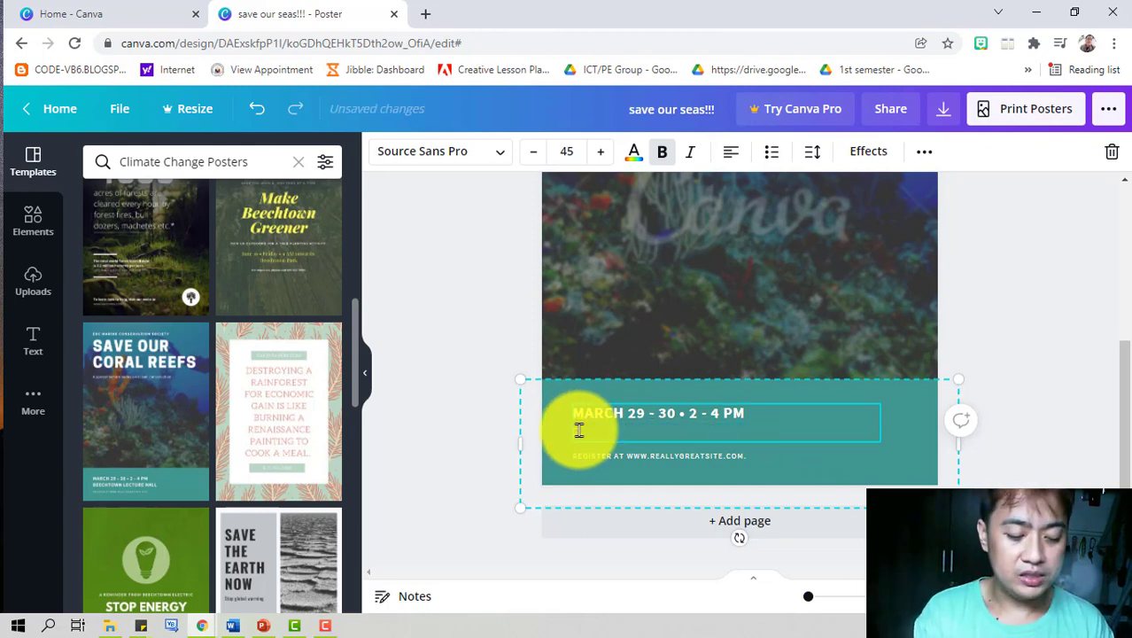
text(SANZA NATIONAL COMP)
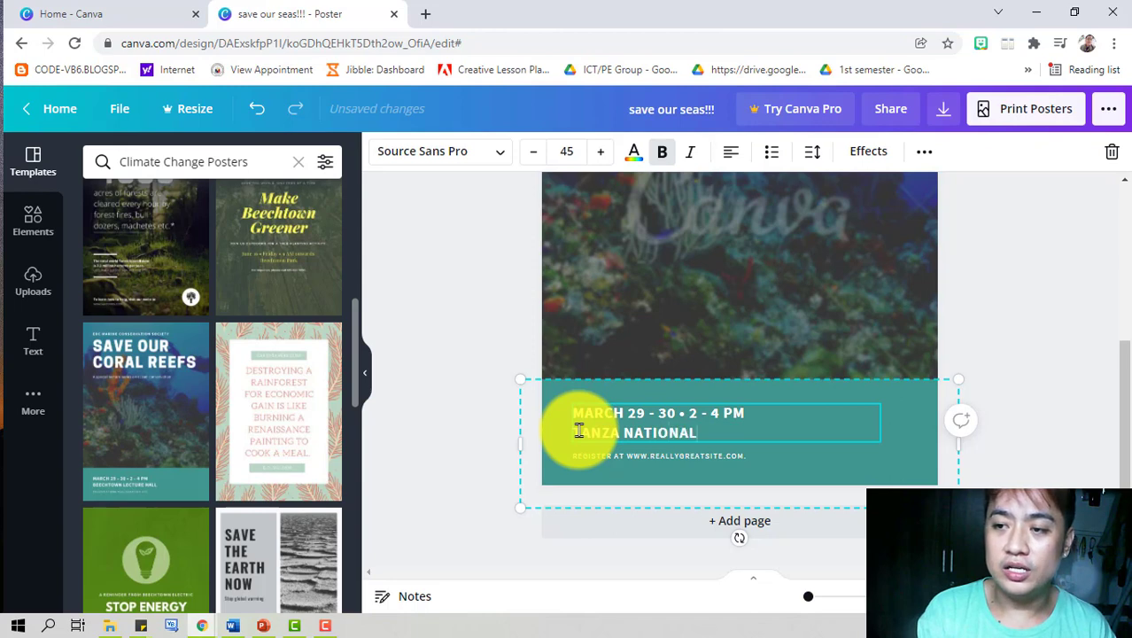
text(REHEN)
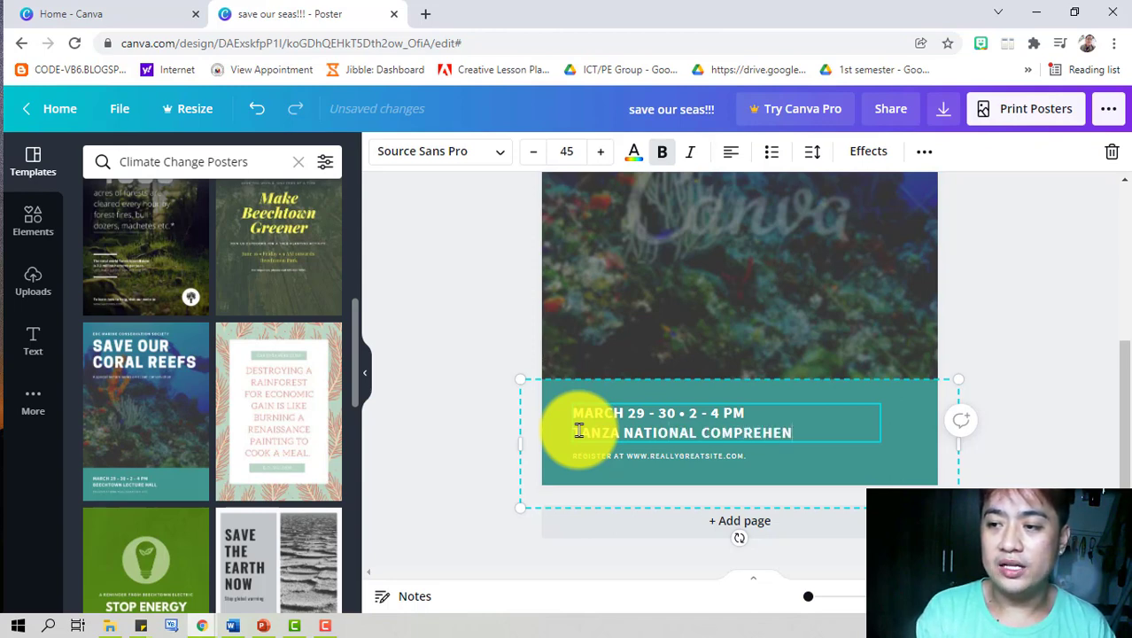
text(SIVE HIGH SCHOOL)
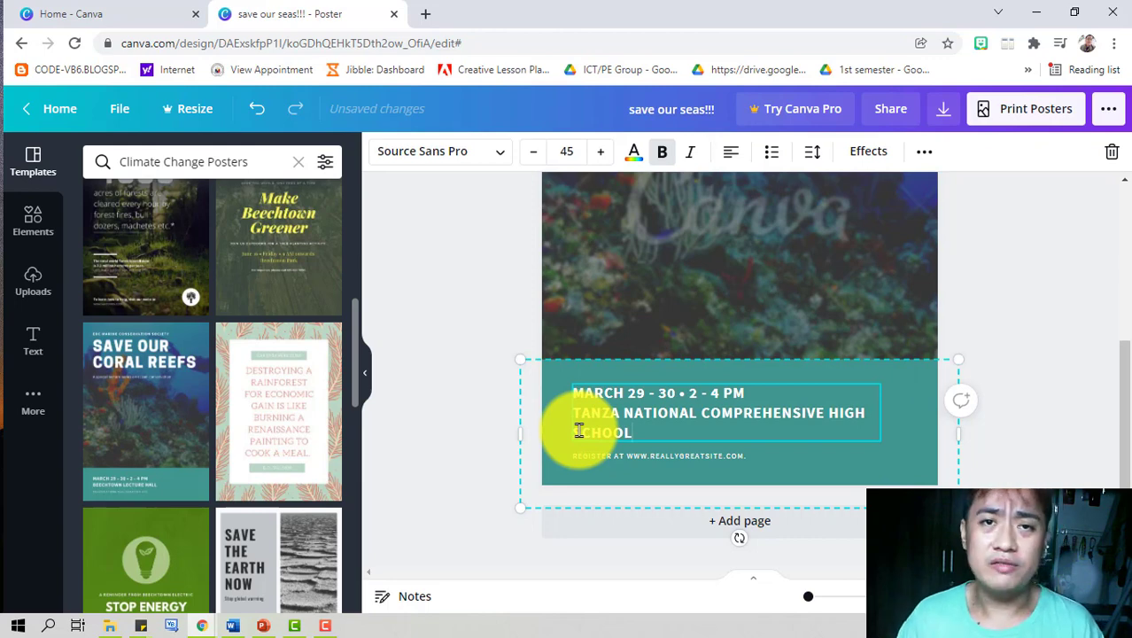
click(987, 307)
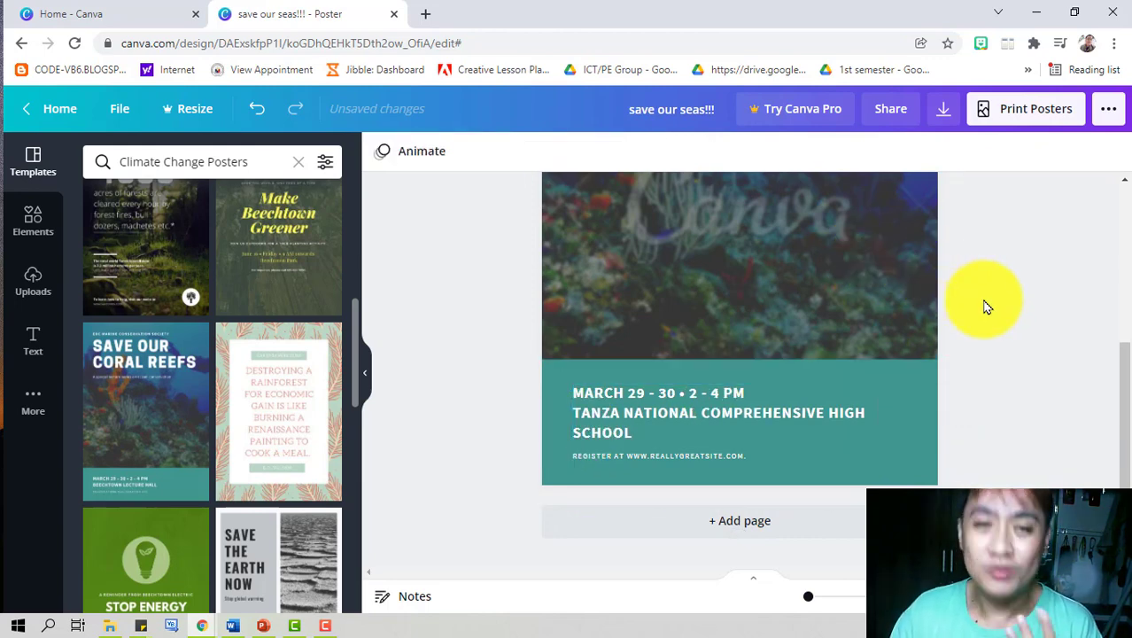
scroll(987, 310, up, 3)
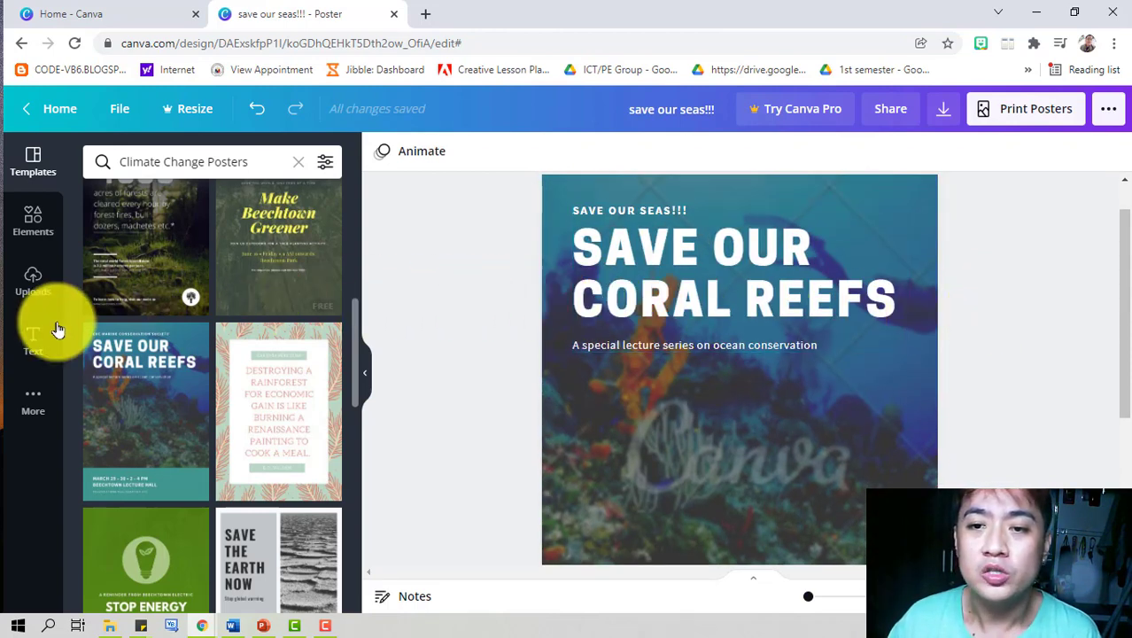
scroll(155, 355, down, 1)
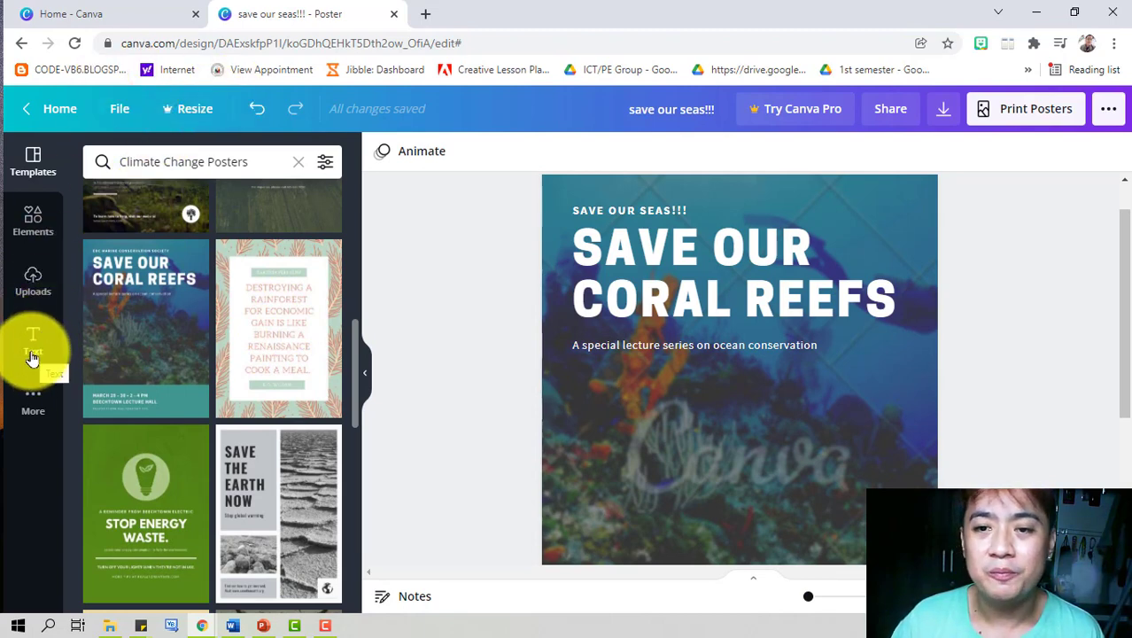
click(32, 357)
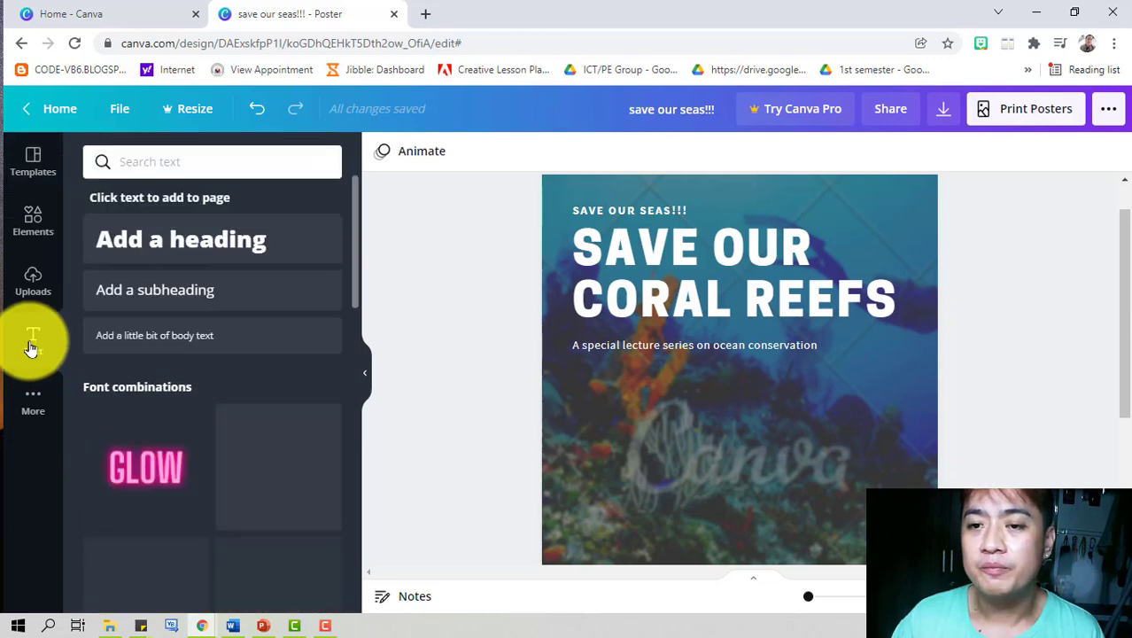
scroll(228, 328, down, 6)
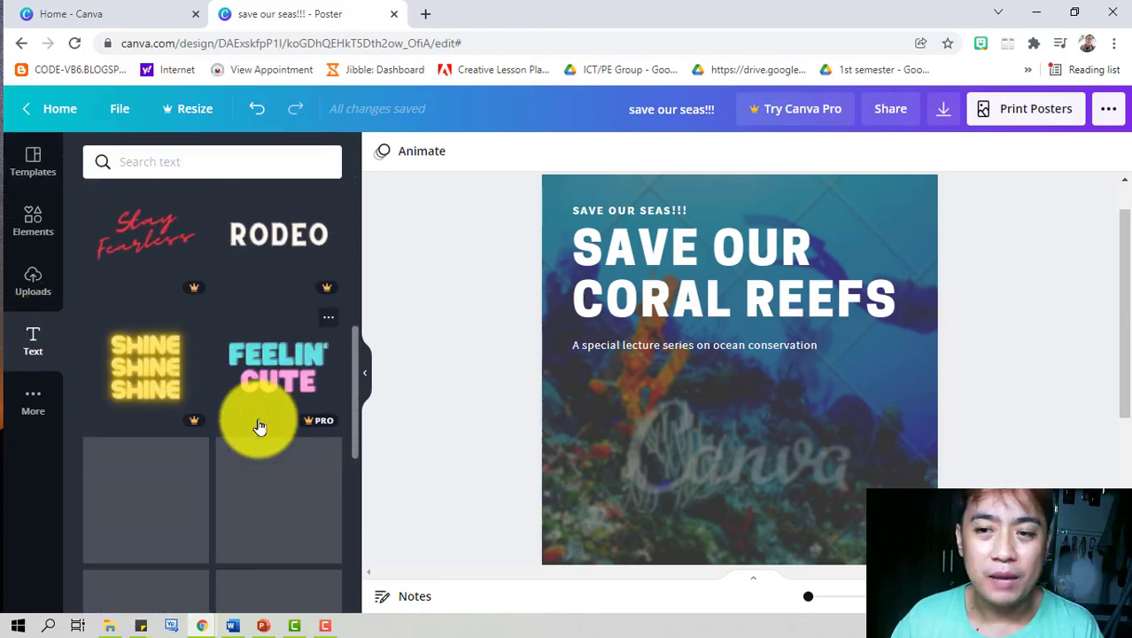
scroll(257, 442, down, 3)
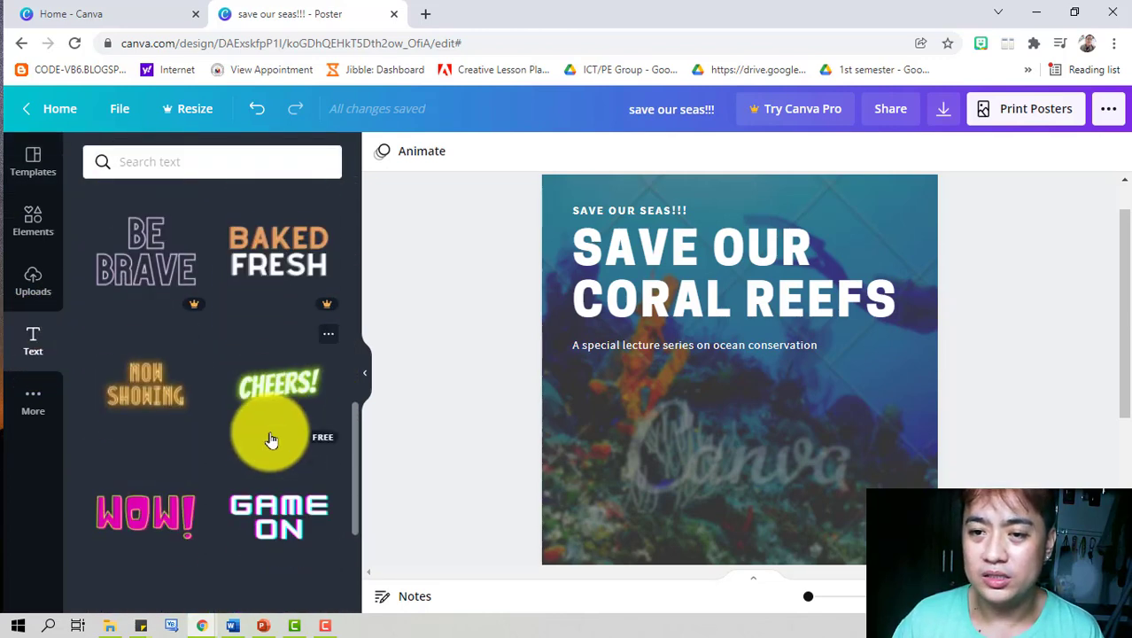
scroll(272, 440, down, 5)
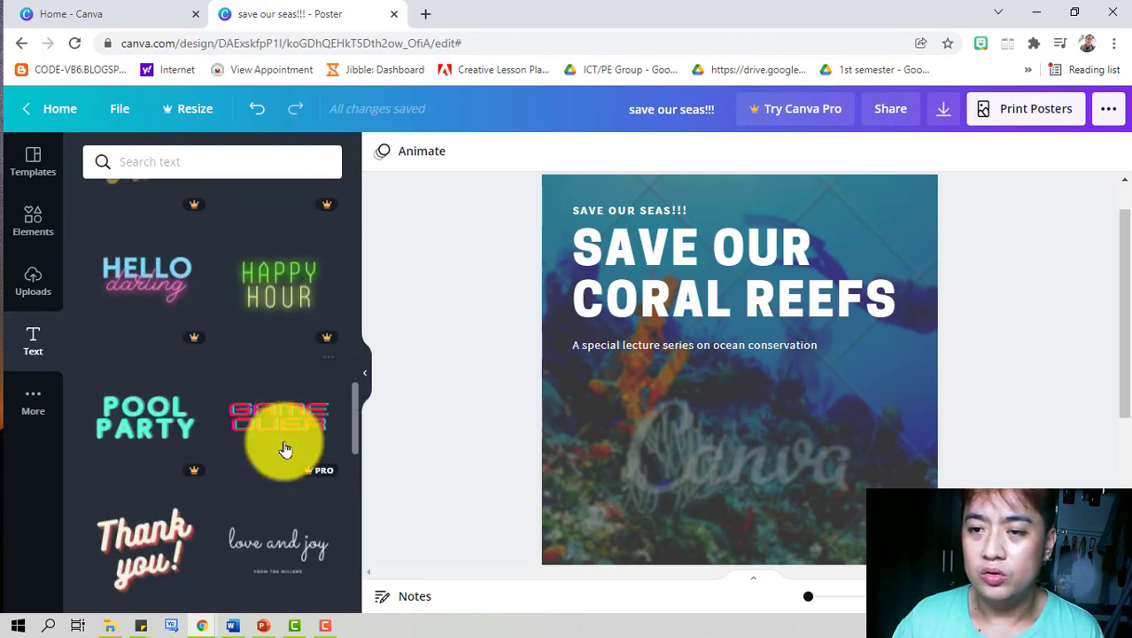
scroll(283, 442, up, 5)
scroll(285, 452, up, 10)
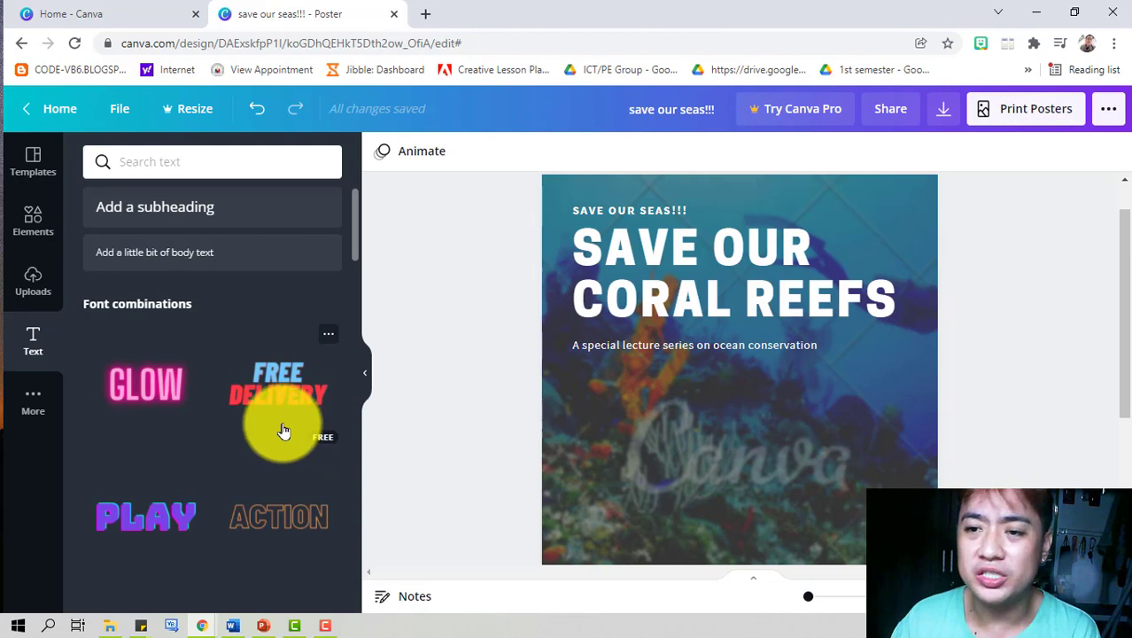
scroll(282, 432, down, 3)
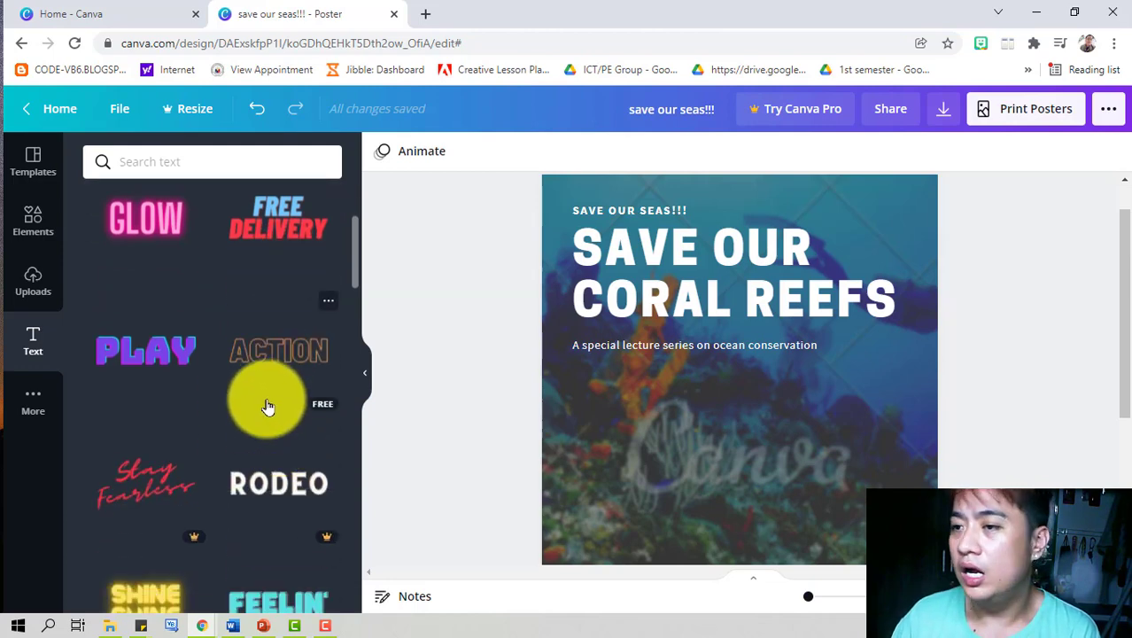
scroll(268, 406, down, 10)
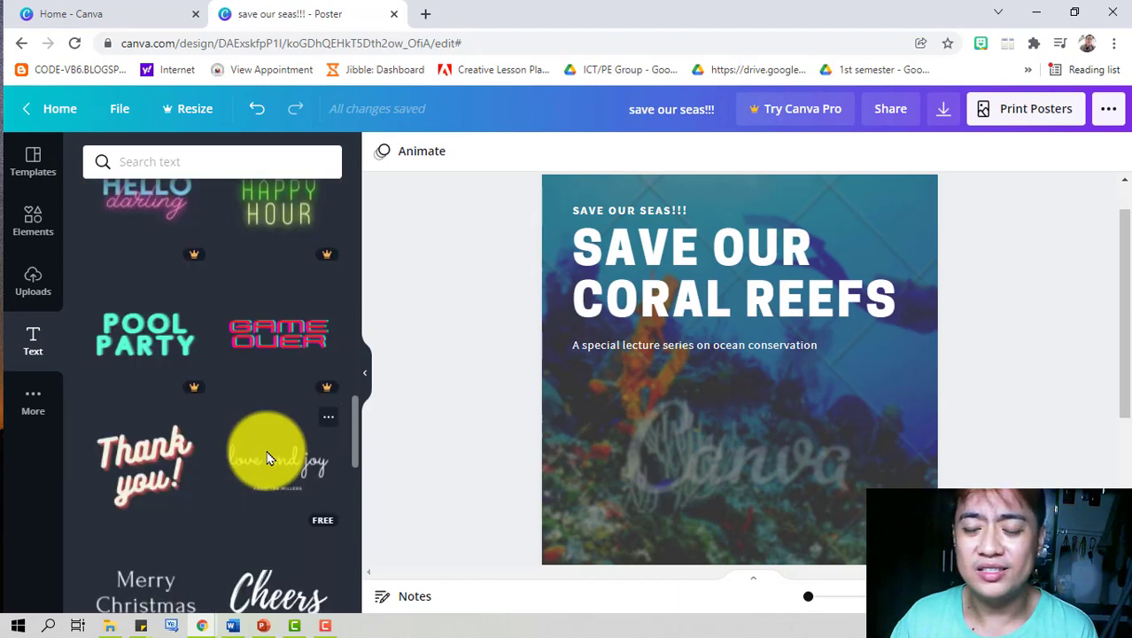
scroll(268, 458, down, 3)
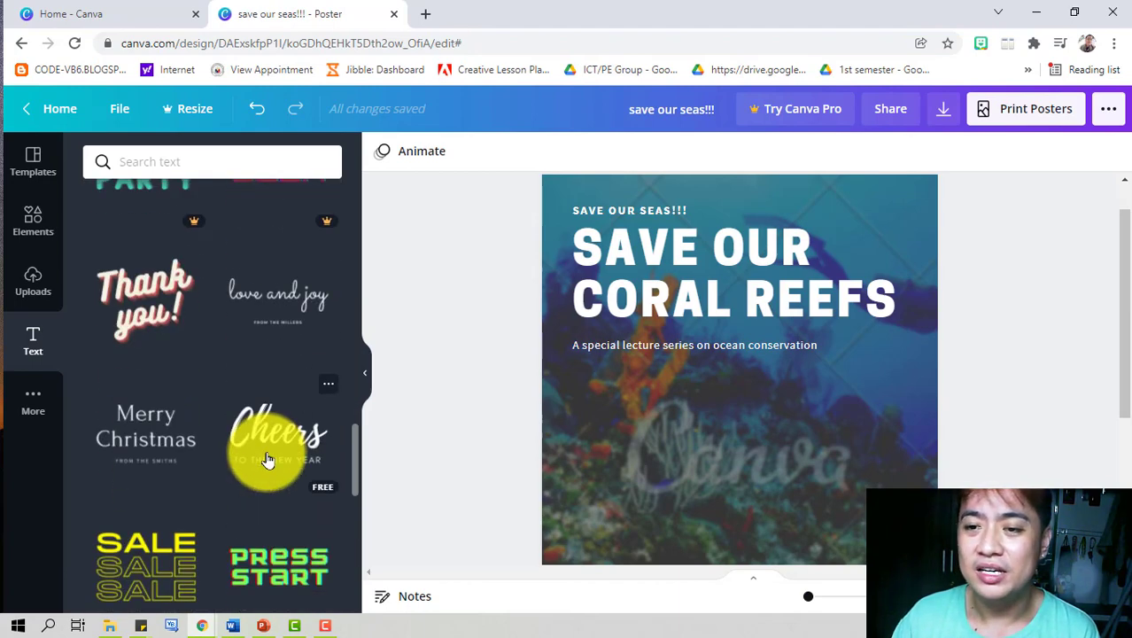
scroll(267, 460, down, 3)
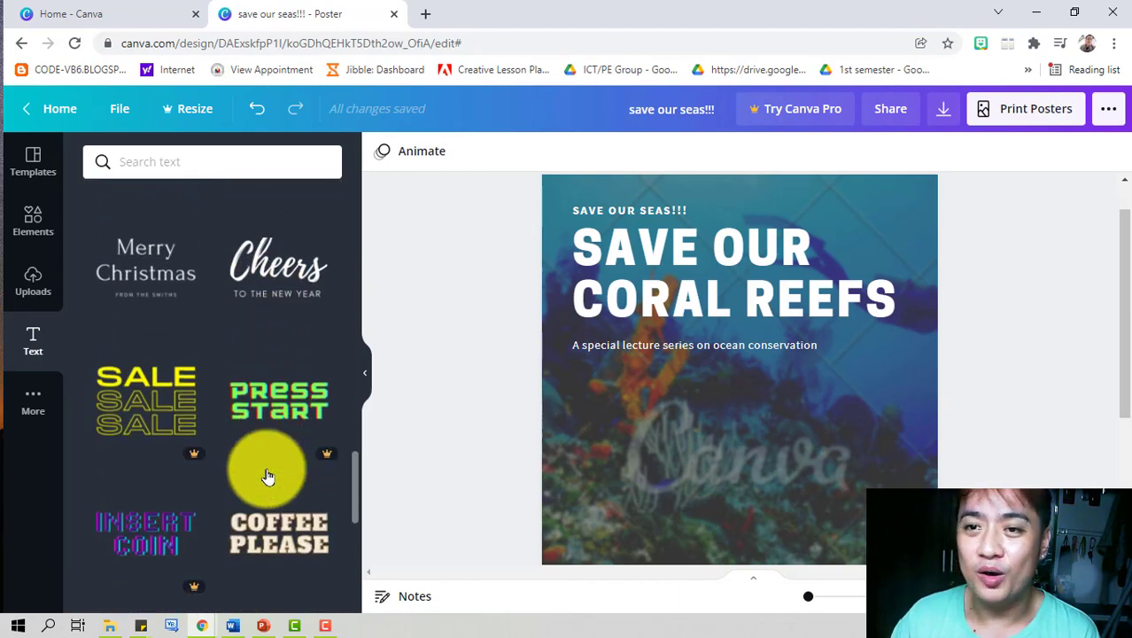
scroll(262, 483, down, 2)
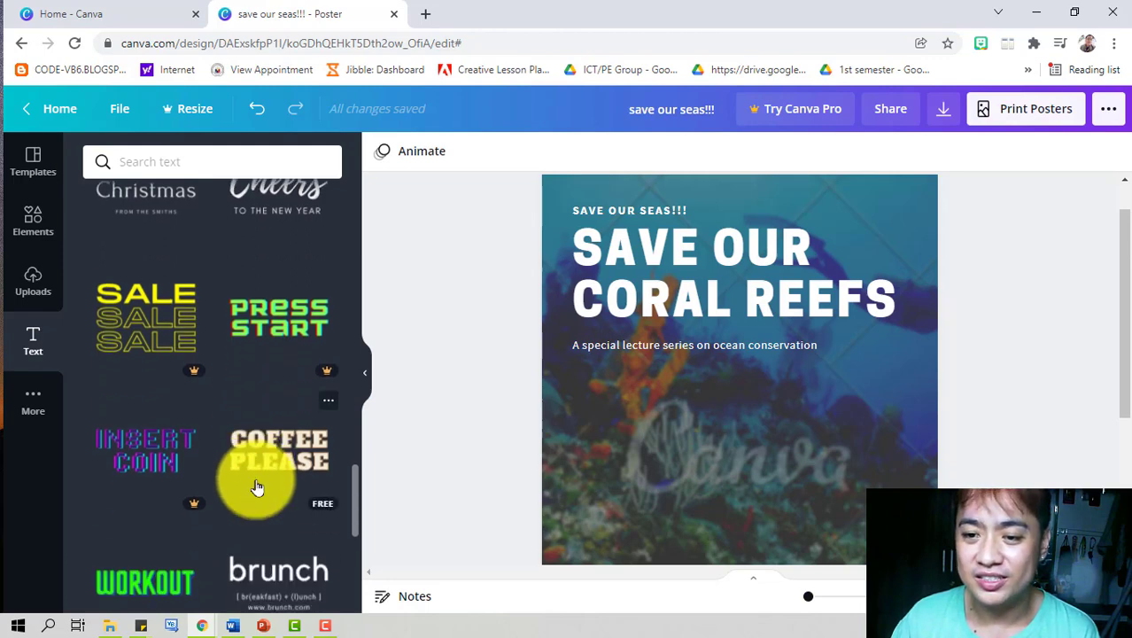
scroll(257, 488, down, 3)
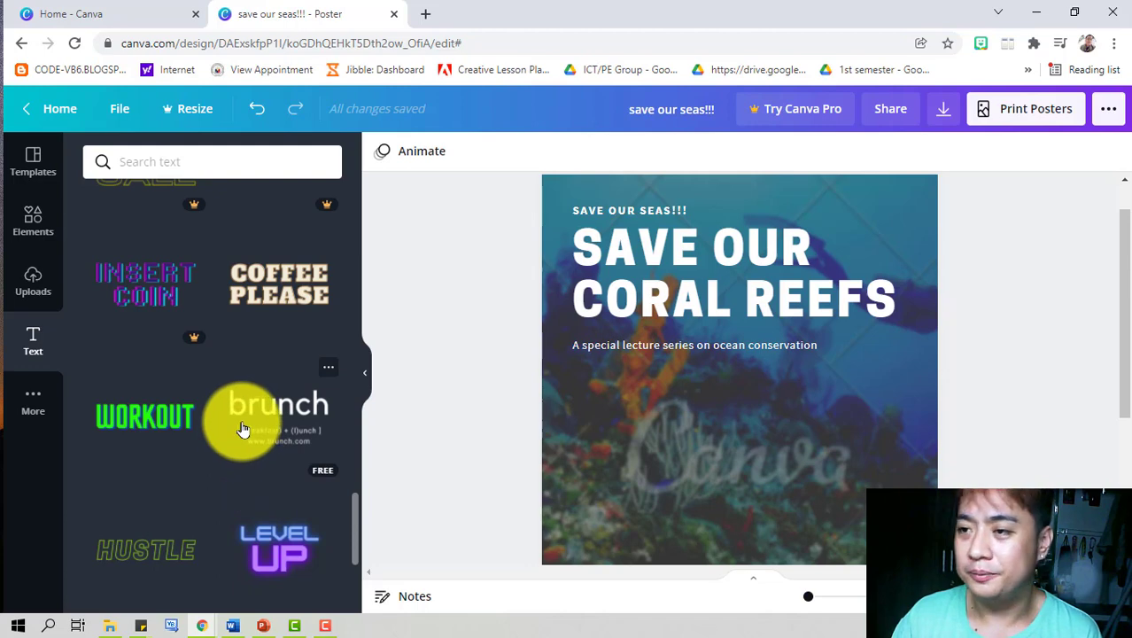
scroll(244, 427, down, 3)
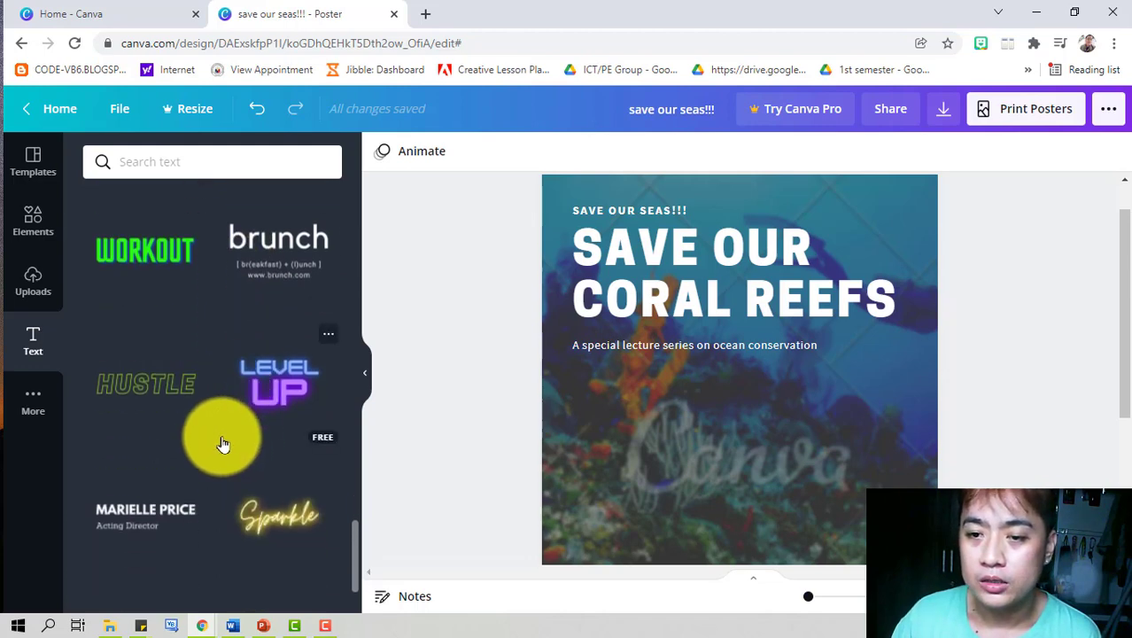
scroll(199, 441, down, 2)
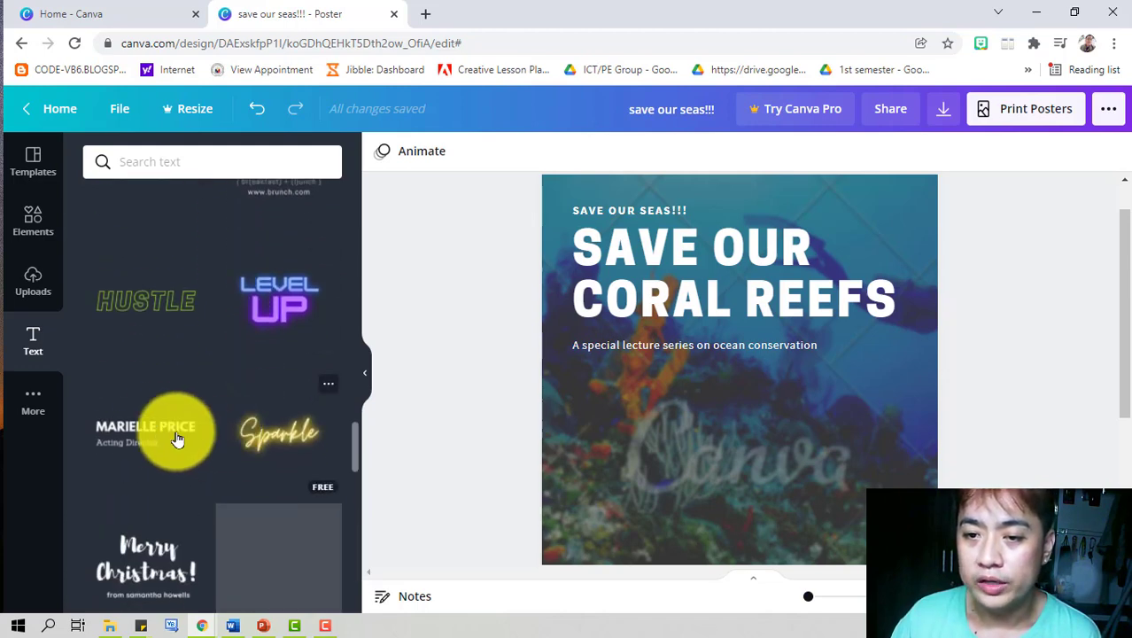
Step: Add the sample name over 'Acting Director' text combination and drag its corner to enlarge it
click(120, 429)
drag(117, 429, 157, 435)
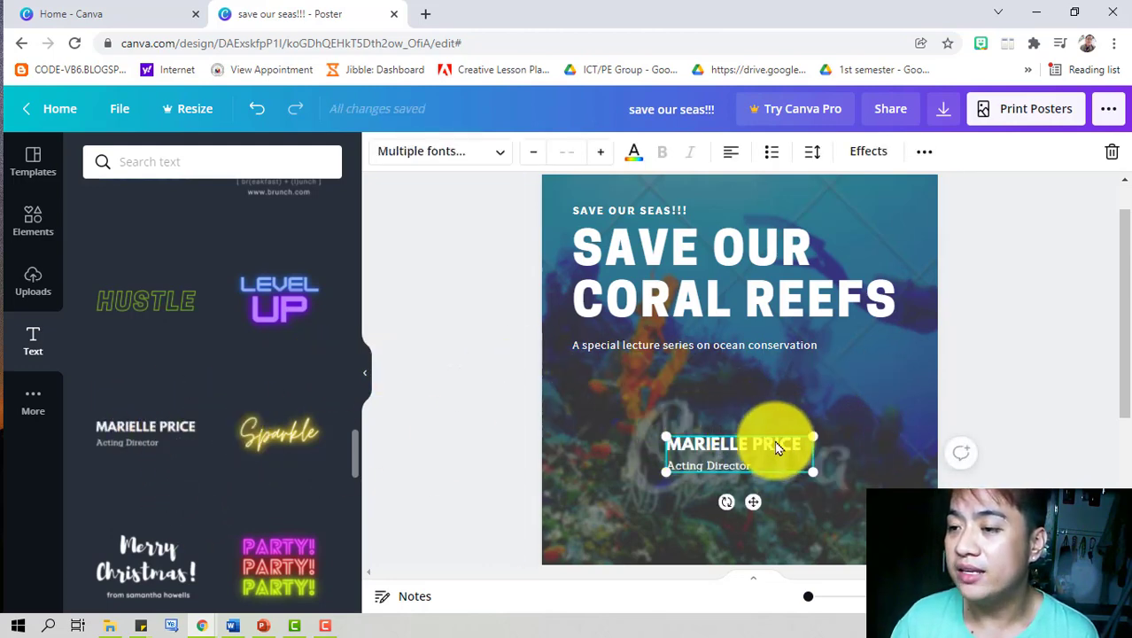
drag(809, 469, 833, 477)
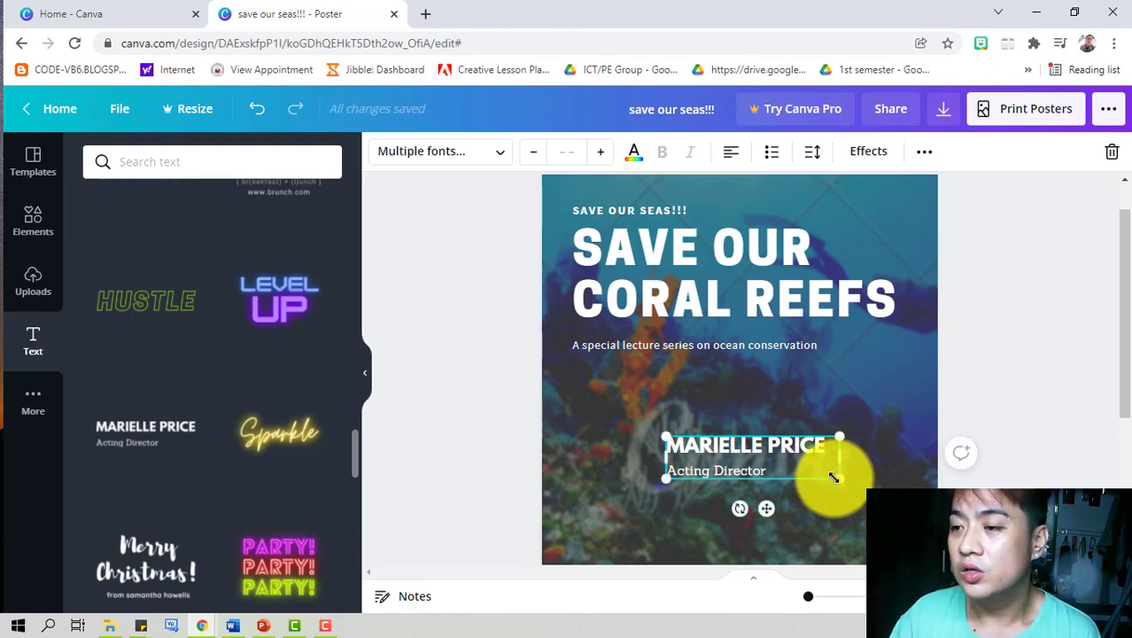
drag(834, 477, 899, 490)
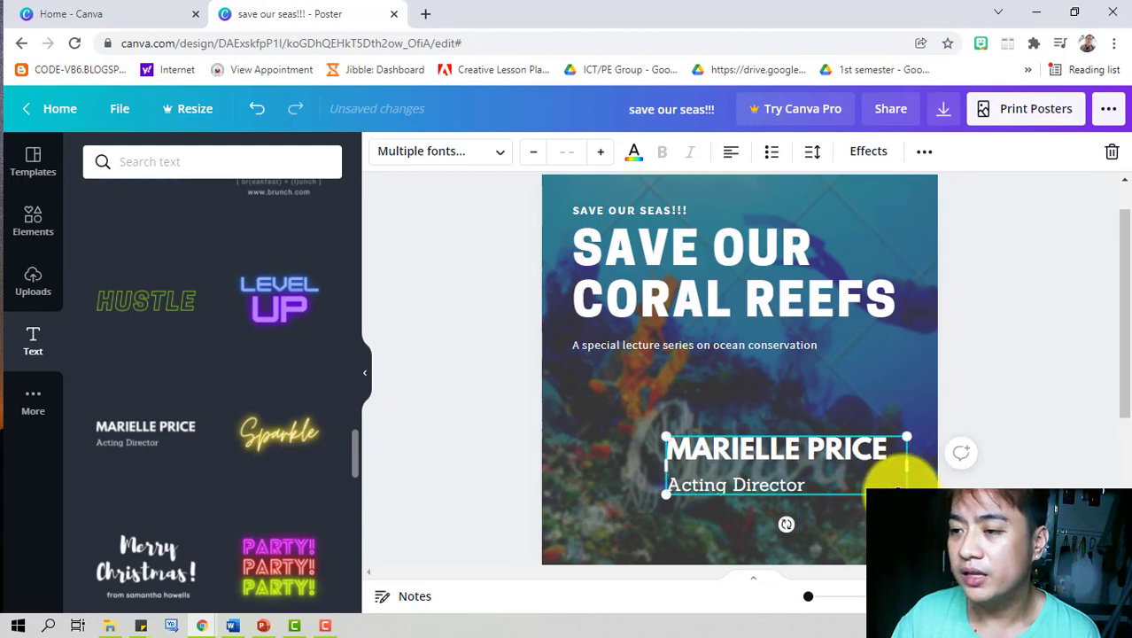
Step: Move the name block down to the lower left, near the reef photo's bottom
drag(828, 448, 753, 475)
scroll(788, 451, down, 3)
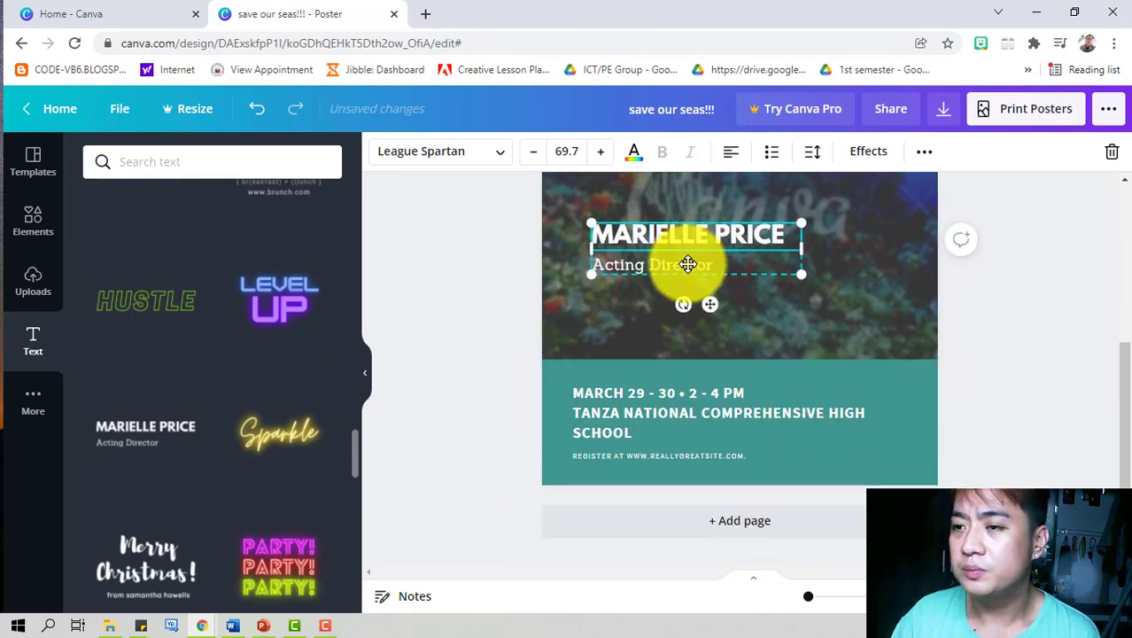
drag(687, 264, 677, 297)
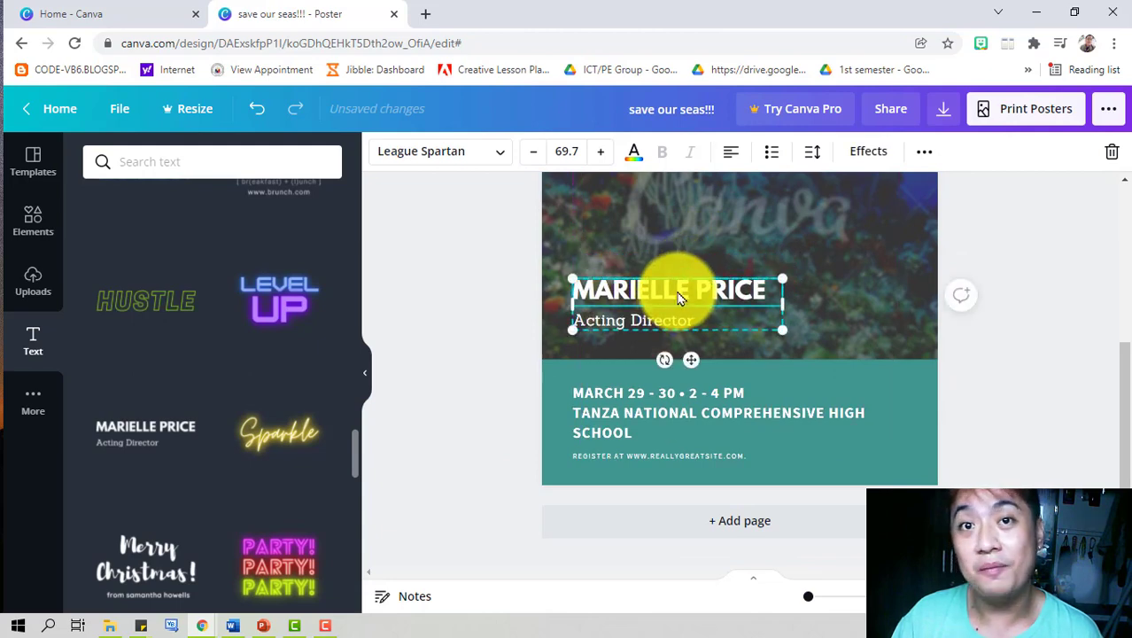
Step: Replace the placeholder name with the presenter's name and Acting Director with STUDENT ADVOCATE
double_click(698, 288)
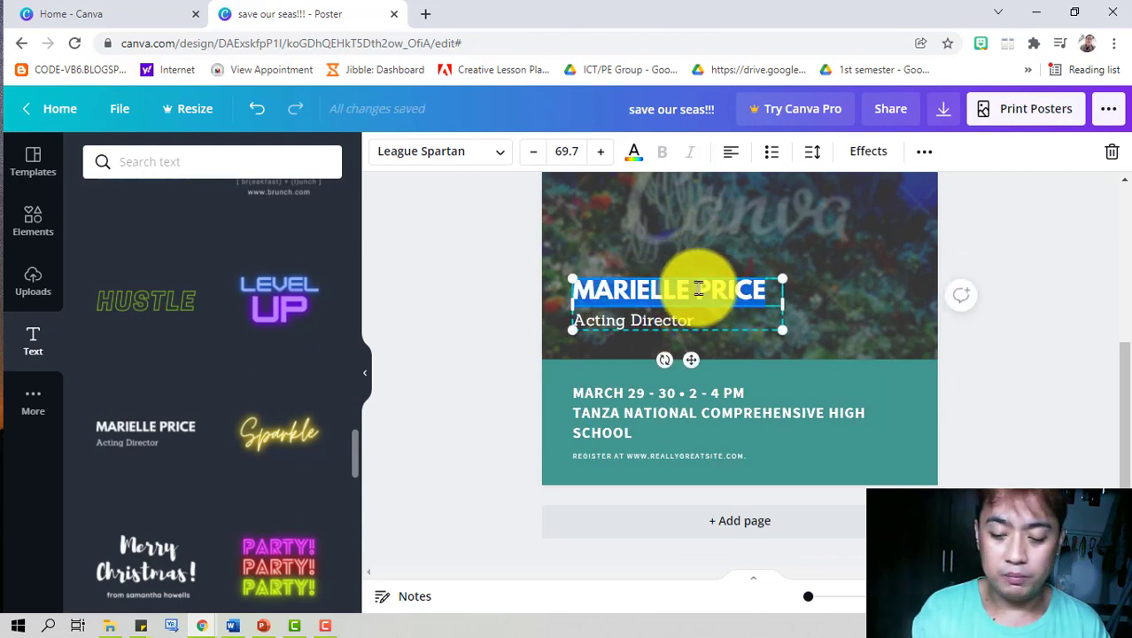
key(BackSpace)
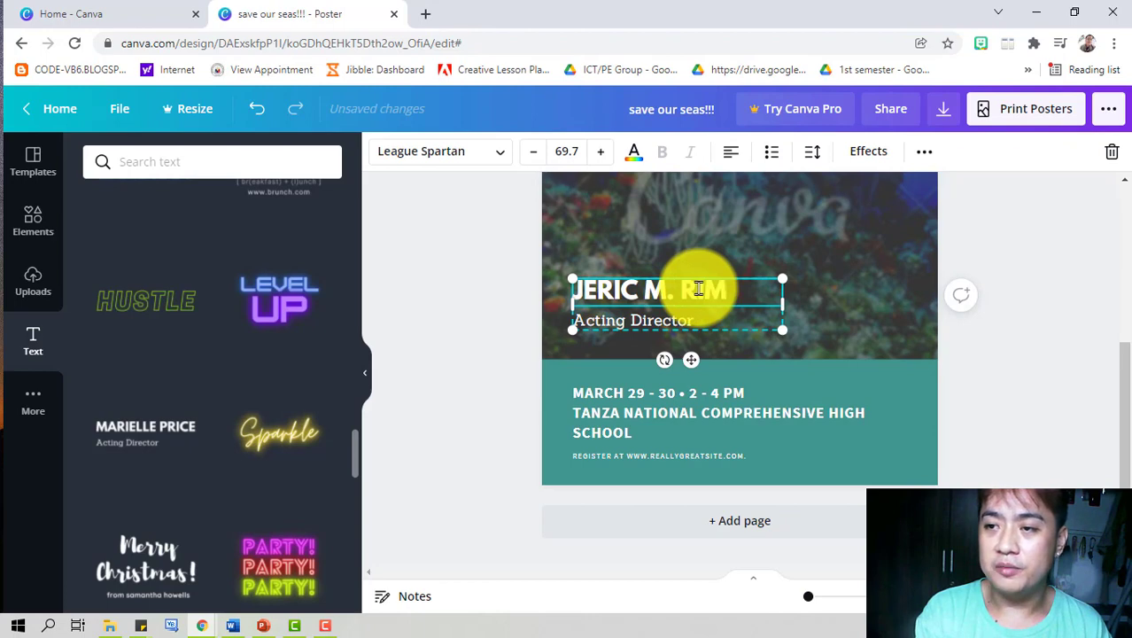
text(JERIC M. RIMA)
click(705, 322)
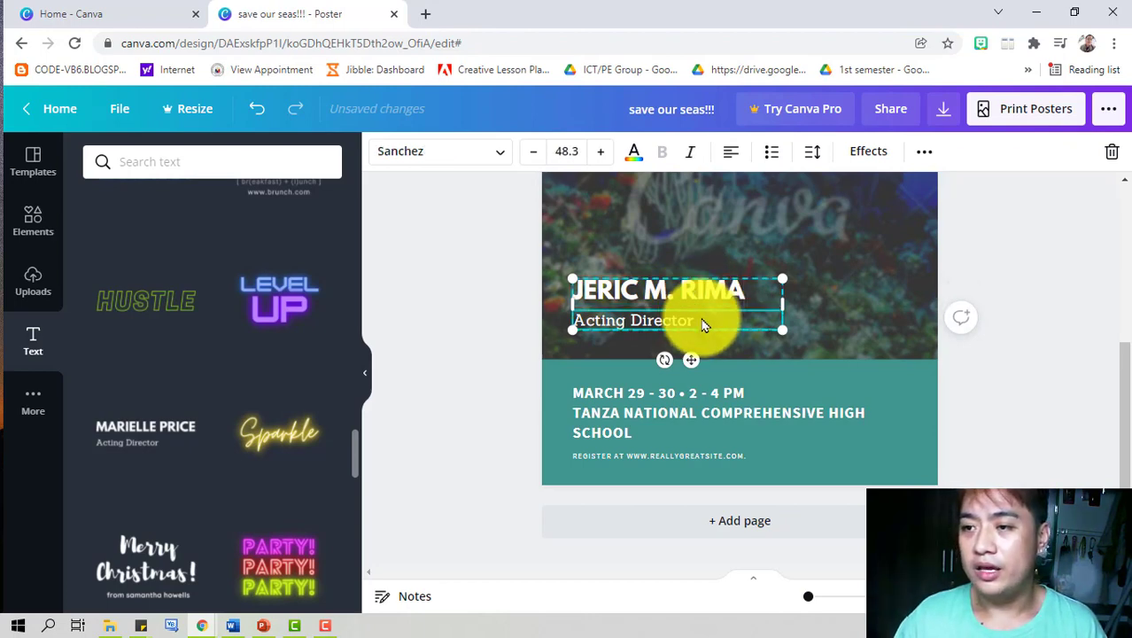
triple_click(681, 321)
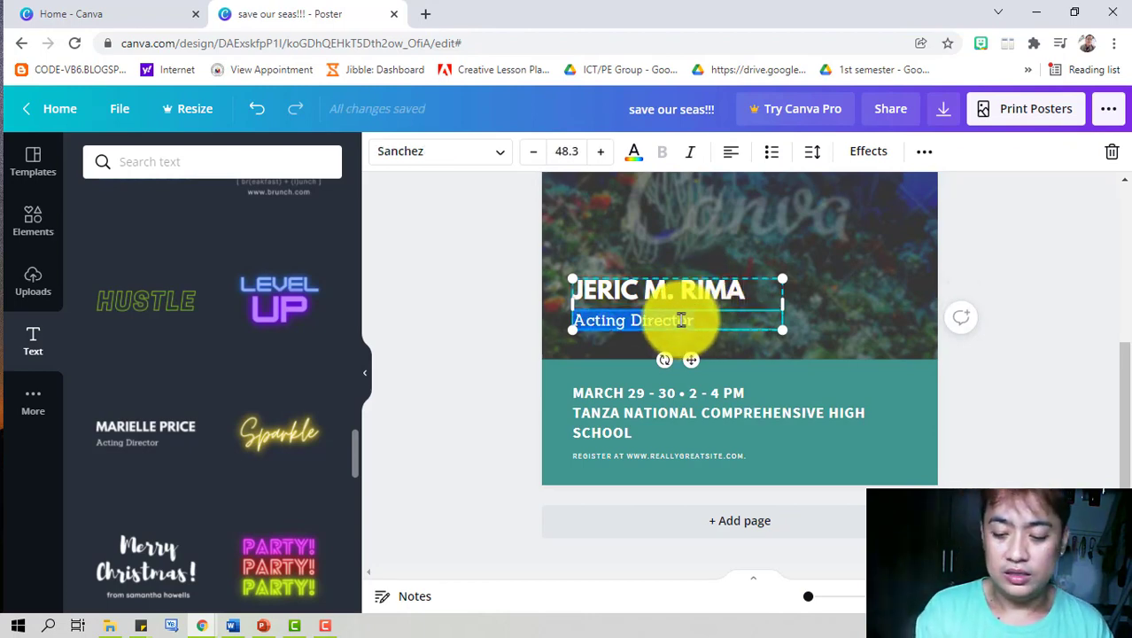
text(STUD)
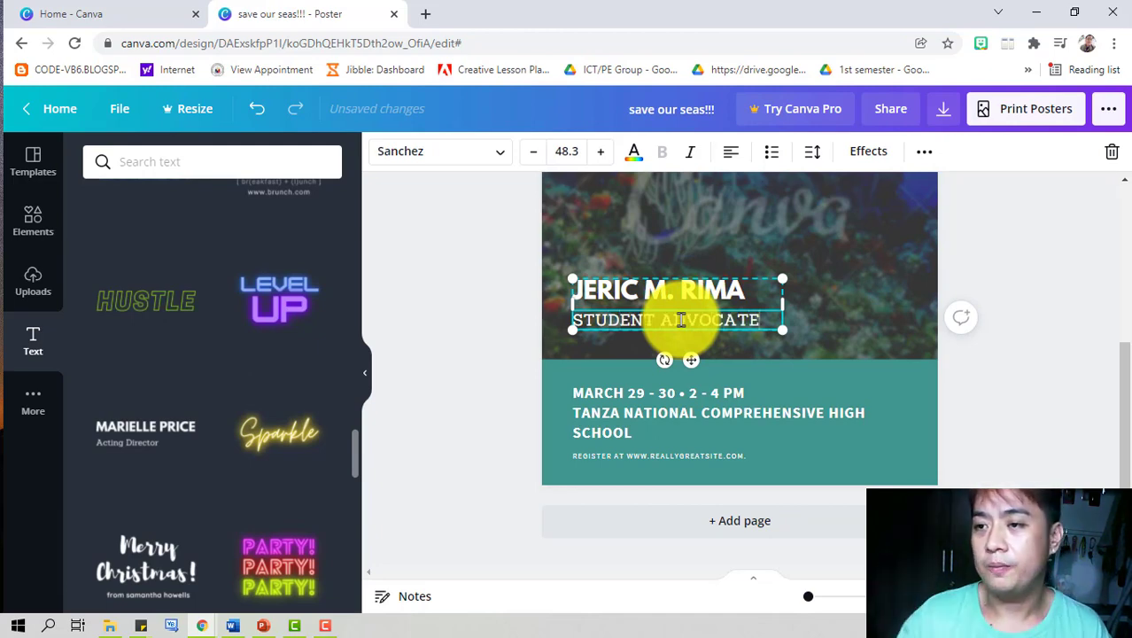
text(ENT ADVOCATE)
click(1019, 346)
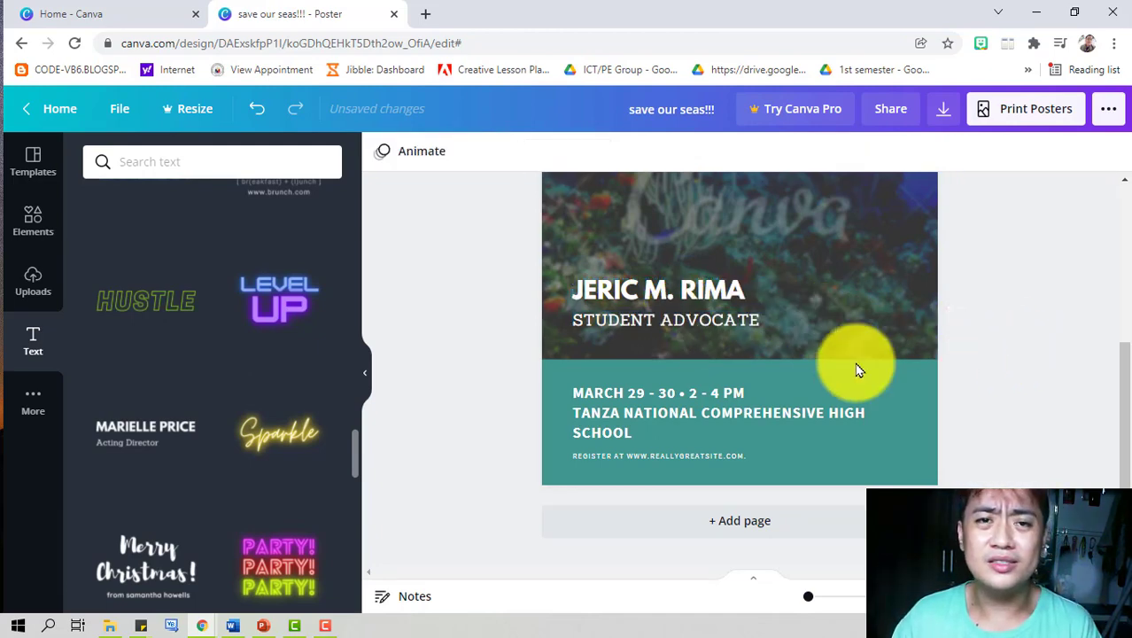
Step: Scroll back up the design and show the More from Canva content types and apps
scroll(463, 428, up, 4)
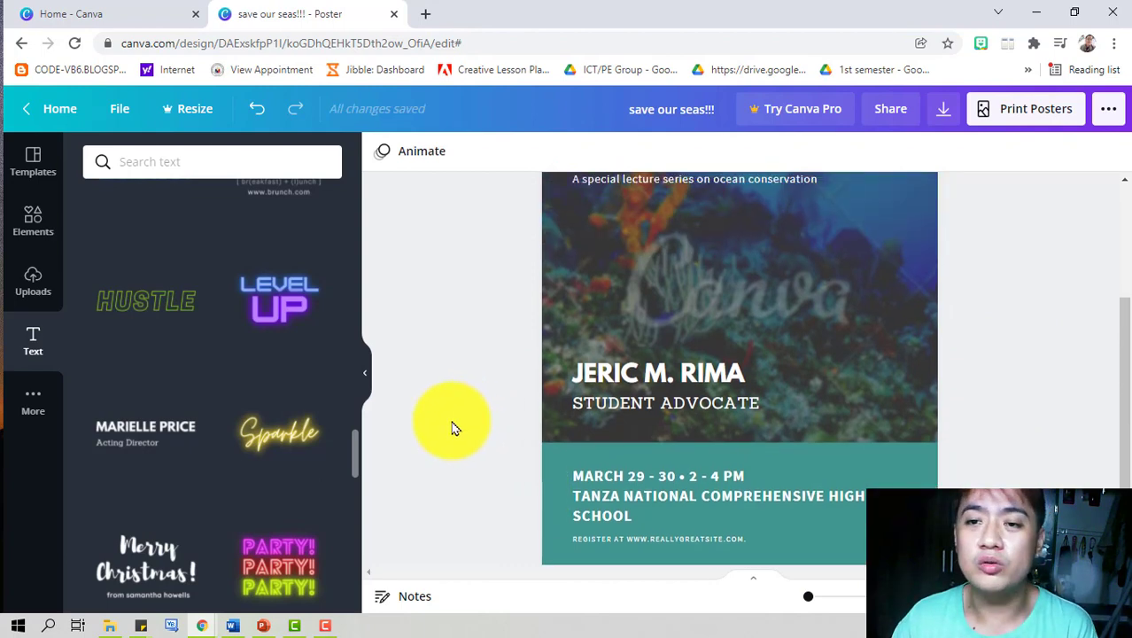
scroll(652, 375, down, 2)
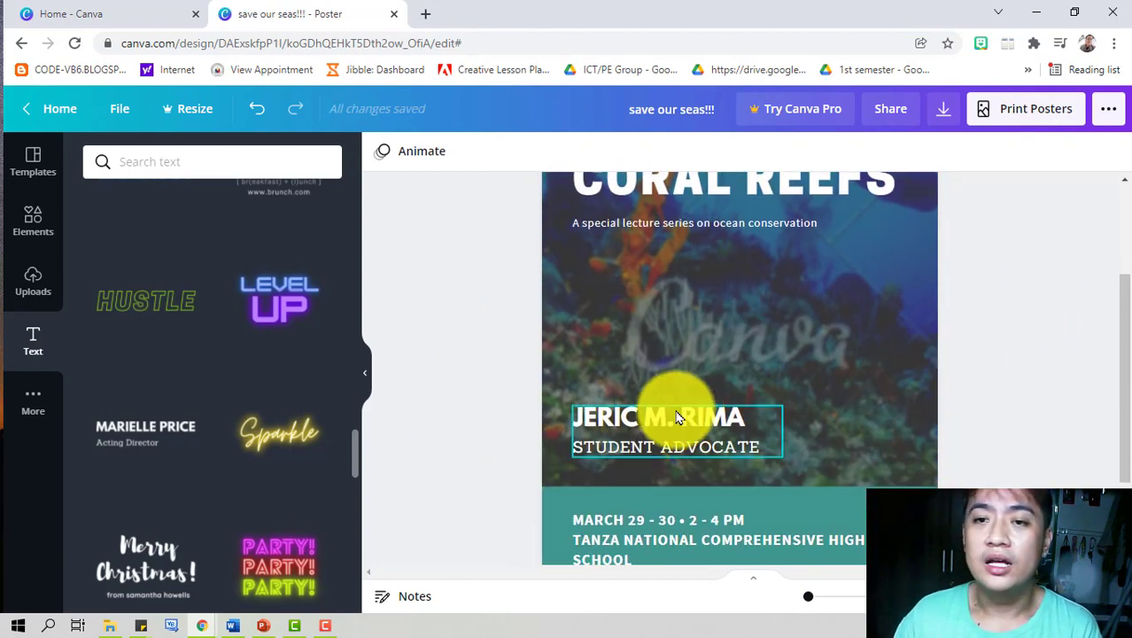
scroll(677, 404, up, 2)
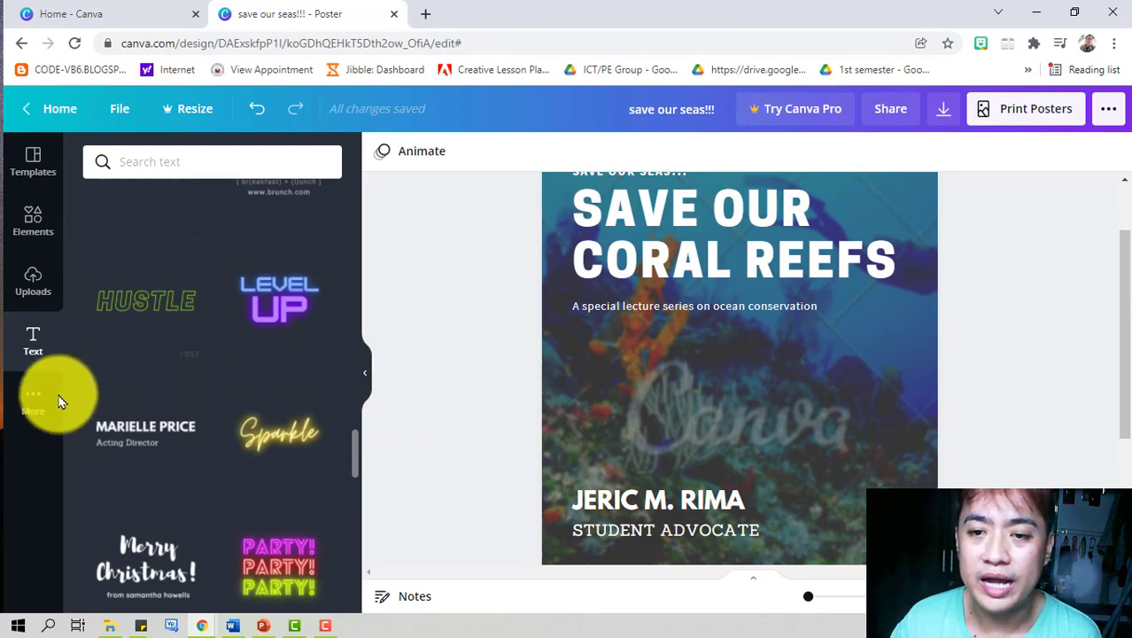
click(29, 415)
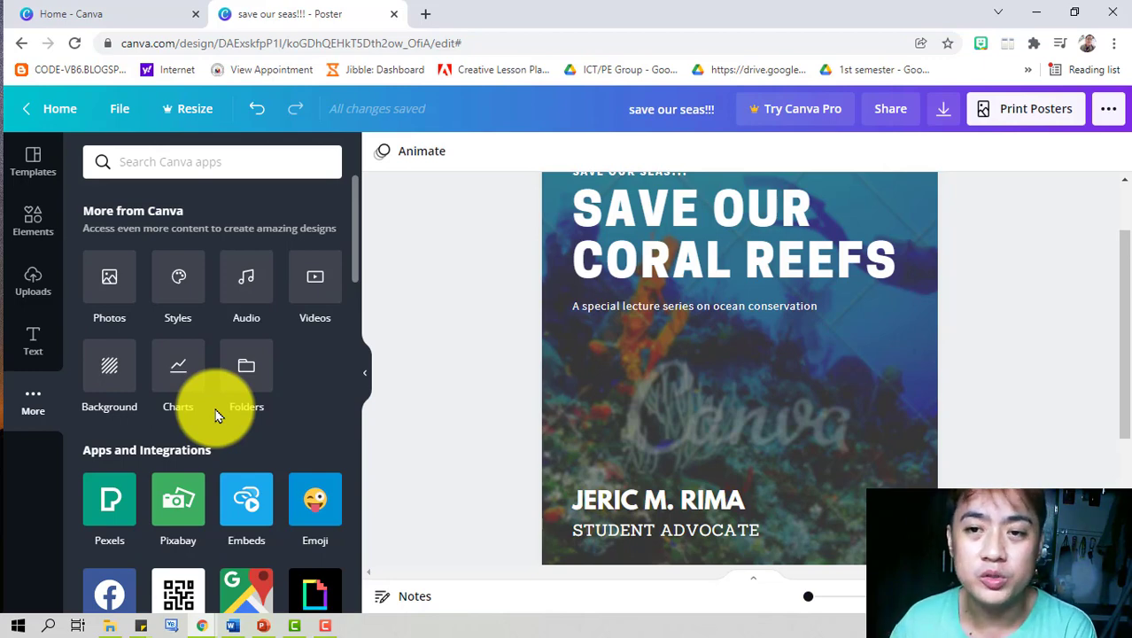
Step: Open the Photos library and dismiss the premium photos offer
click(115, 280)
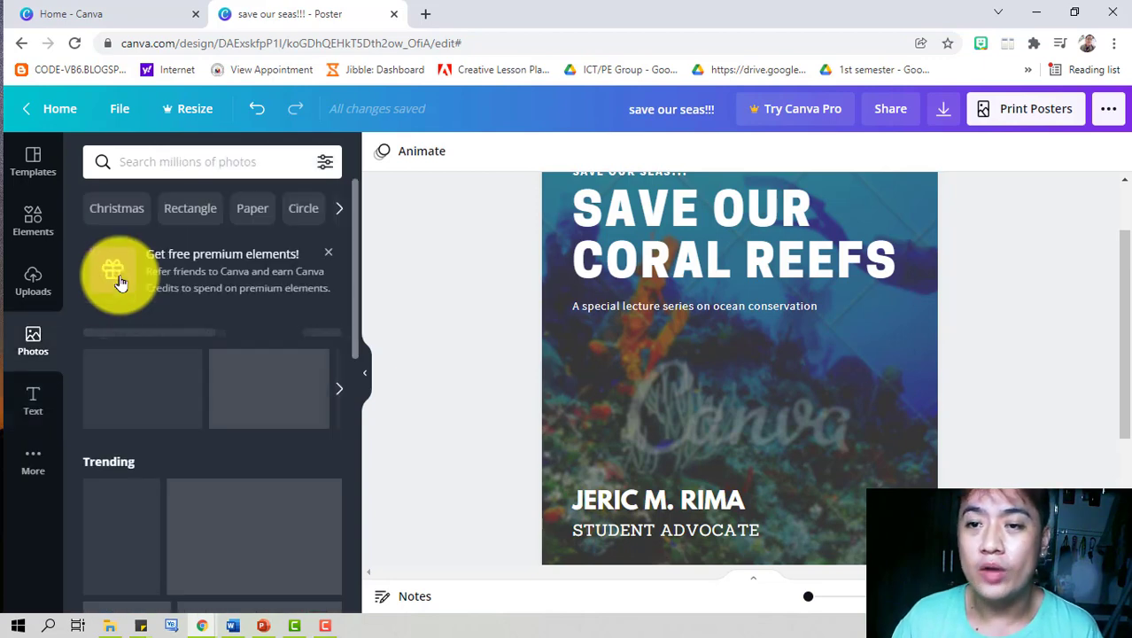
click(257, 169)
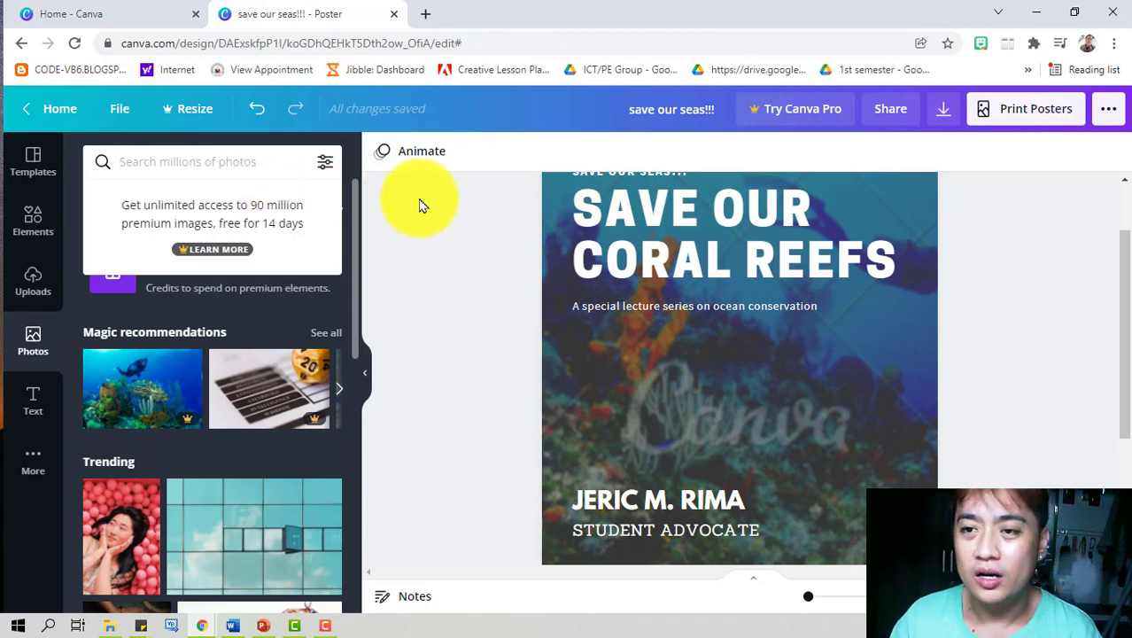
click(261, 332)
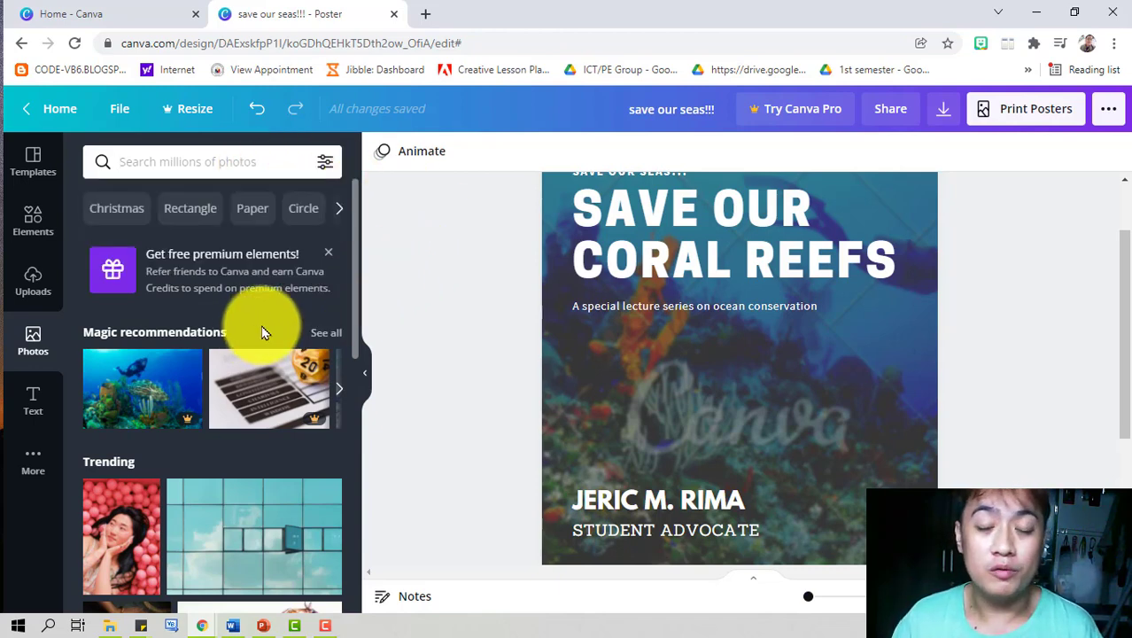
scroll(266, 390, down, 5)
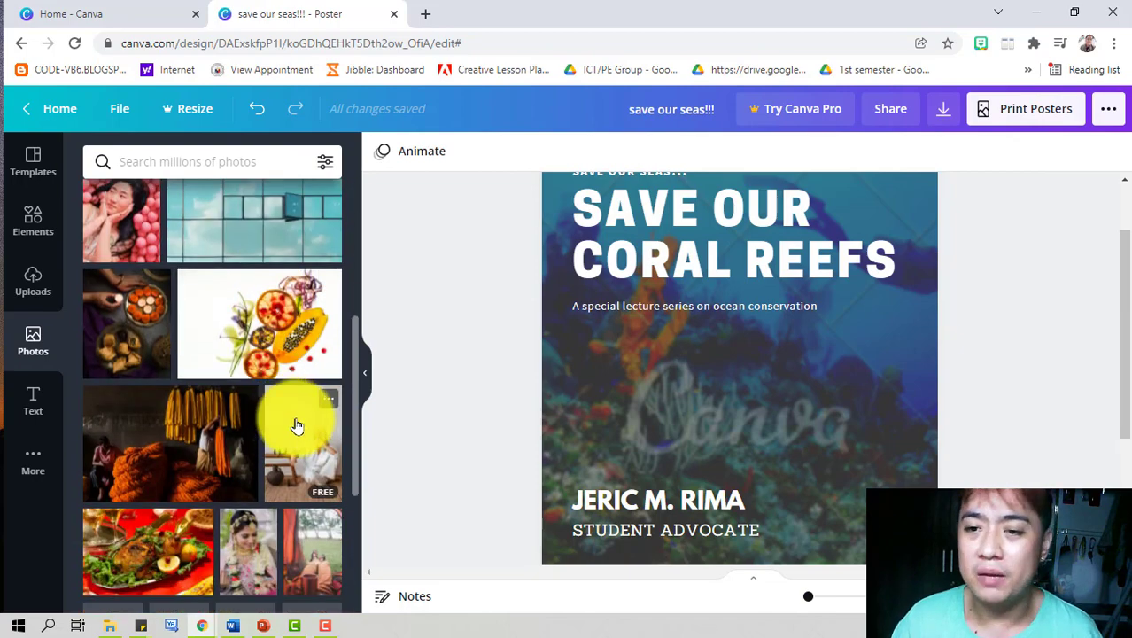
scroll(301, 443, up, 5)
Step: Search the photo library for FISH using the 'fish' suggestion
click(157, 169)
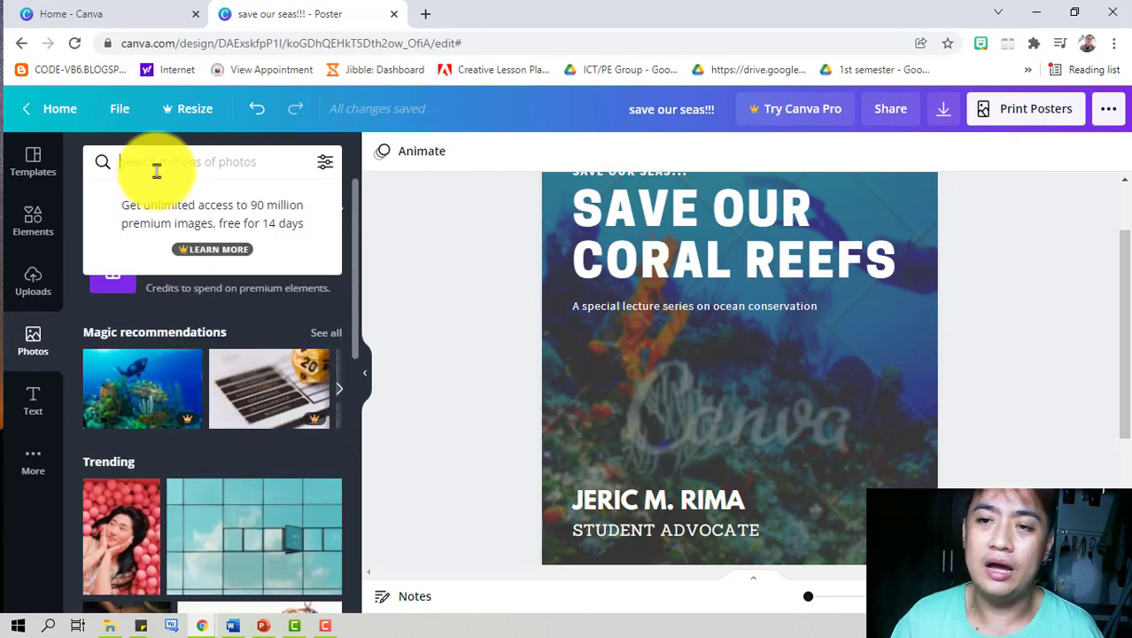
text(FISH)
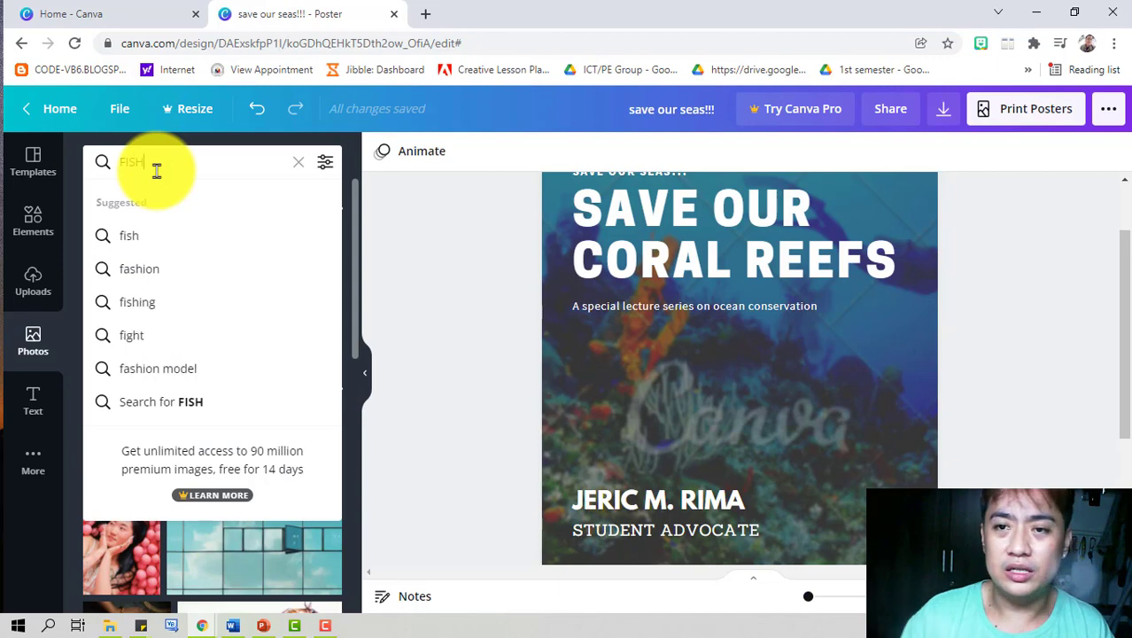
click(137, 238)
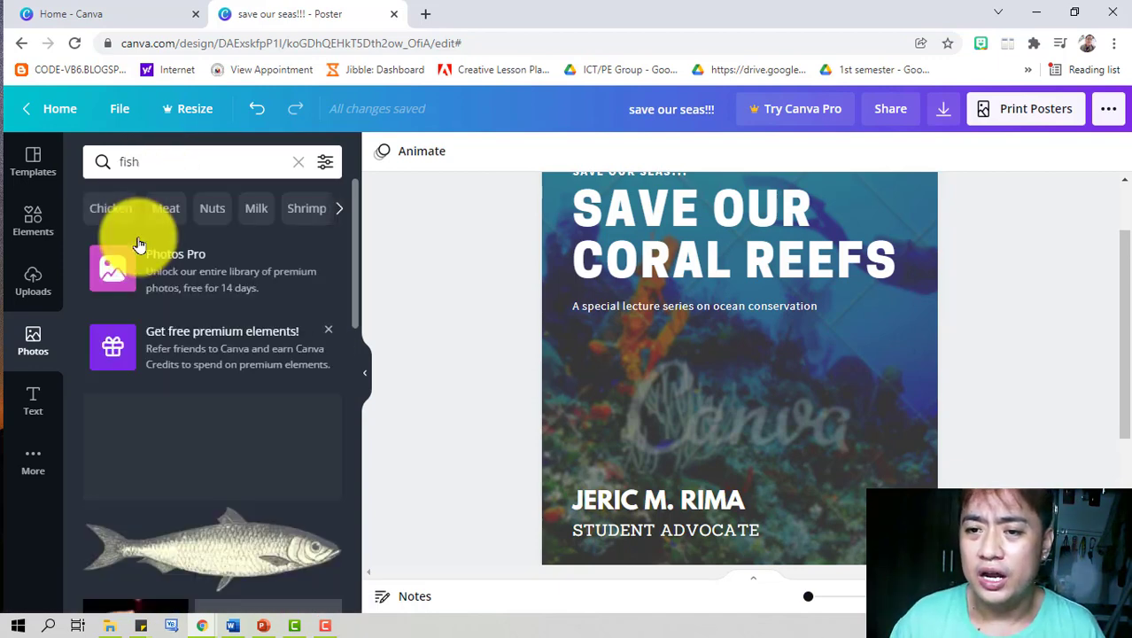
scroll(257, 333, down, 3)
scroll(266, 345, up, 3)
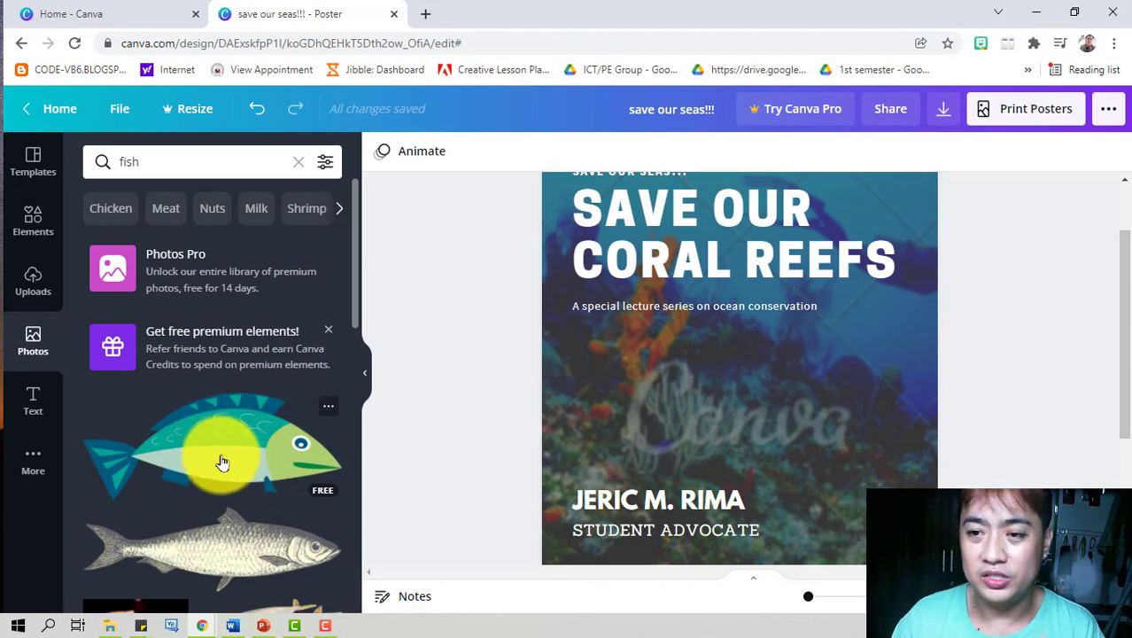
Step: Insert the green cartoon fish, shrink it slightly and place it above the name block
click(223, 462)
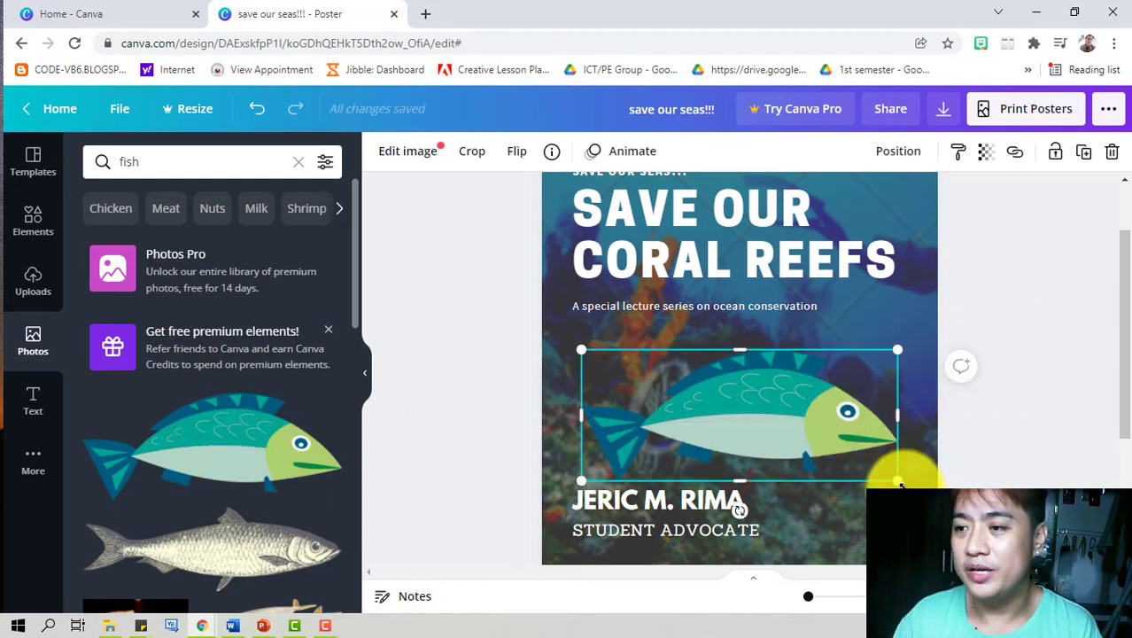
drag(899, 484, 869, 469)
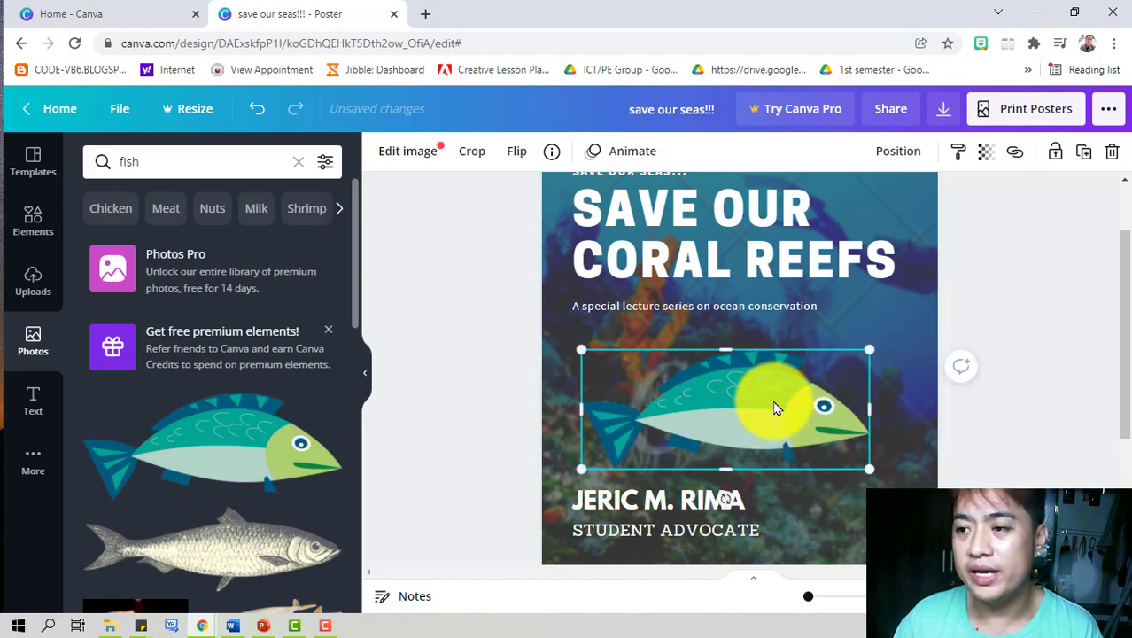
mouse_move(775, 408)
mouse_down()
mouse_move(779, 370)
mouse_move(765, 397)
mouse_move(779, 397)
mouse_up()
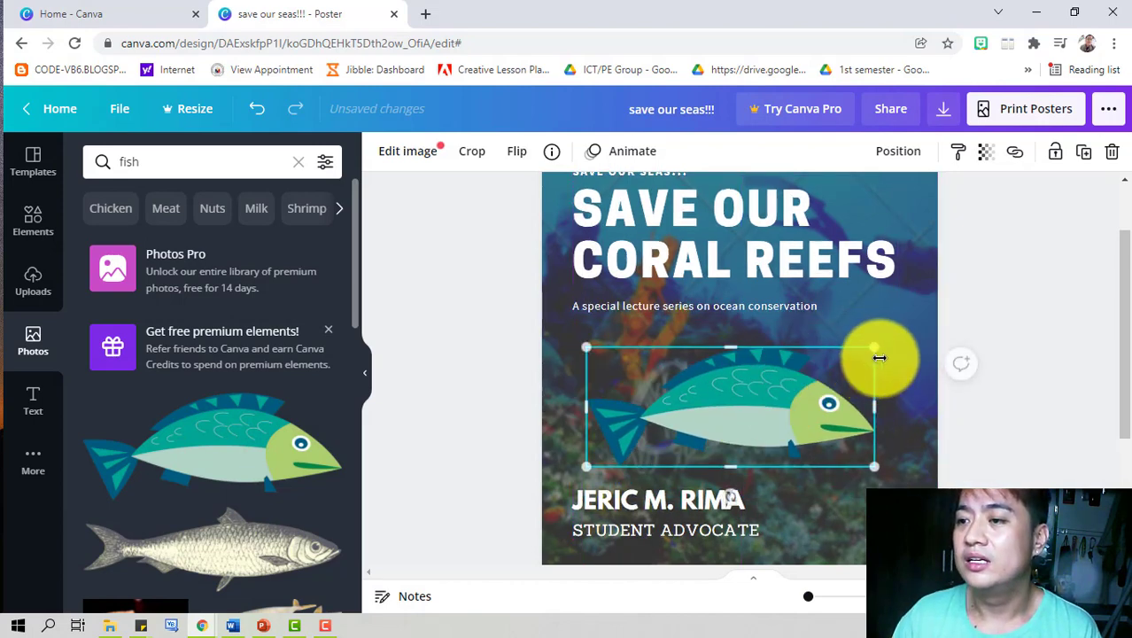
click(1027, 310)
Step: Browse the fish results, then return to the More from Canva apps and integrations
scroll(301, 385, down, 3)
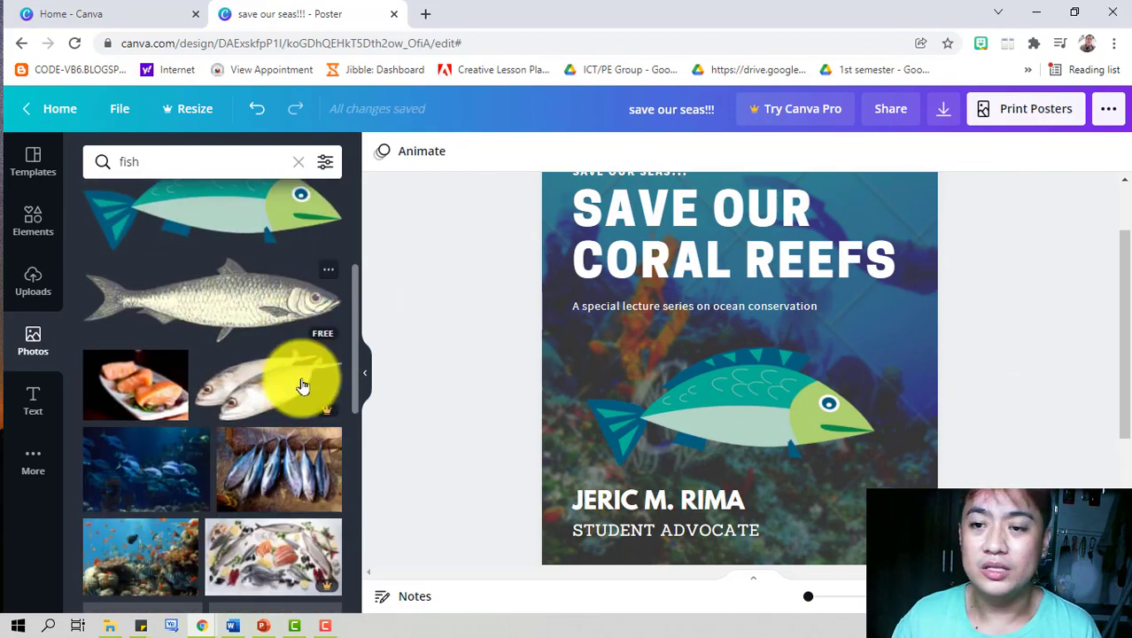
scroll(301, 386, down, 7)
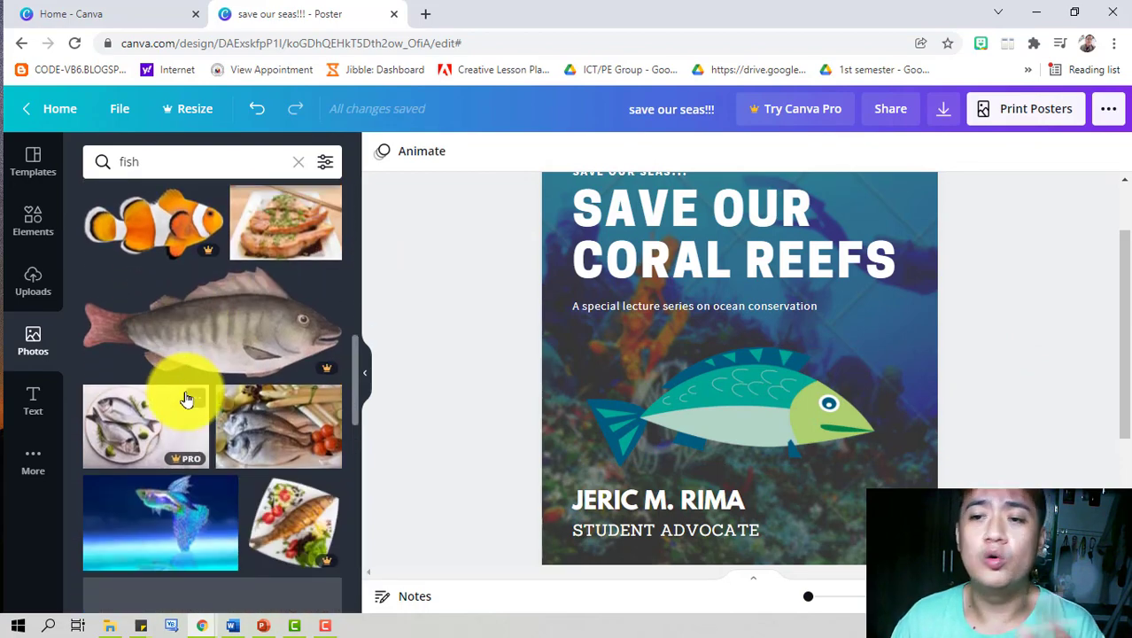
scroll(248, 423, down, 3)
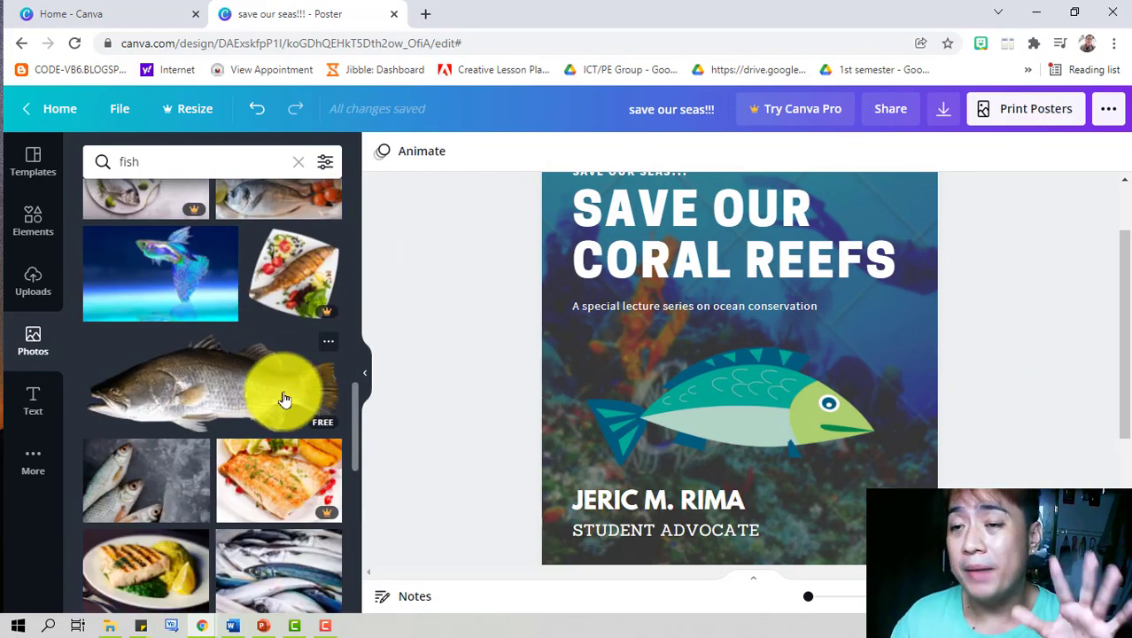
scroll(248, 356, down, 3)
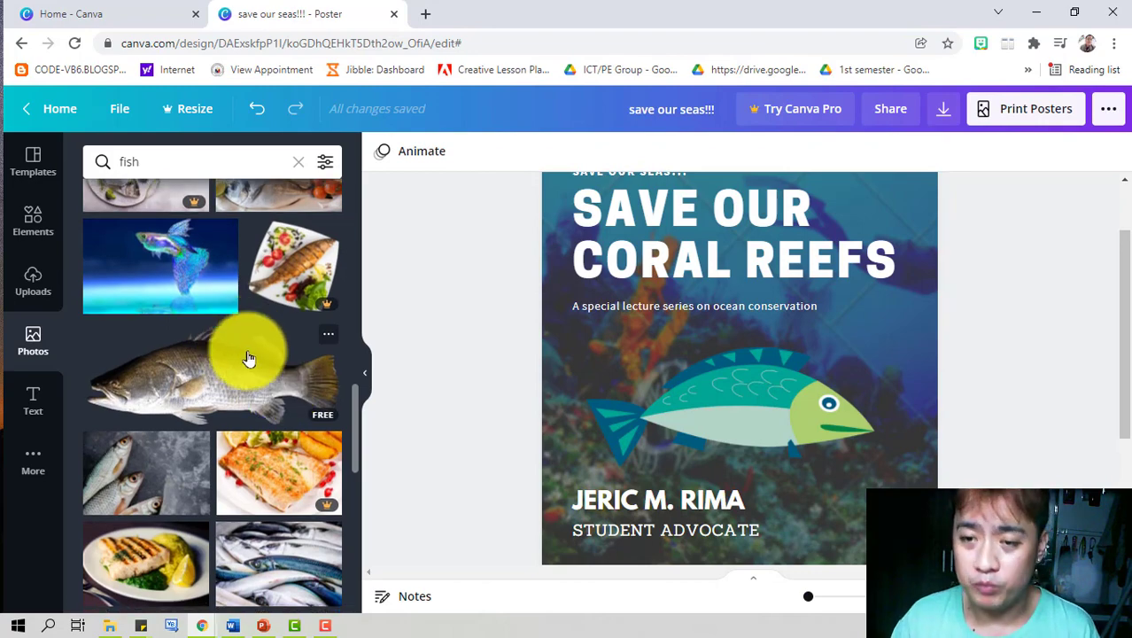
scroll(288, 426, up, 8)
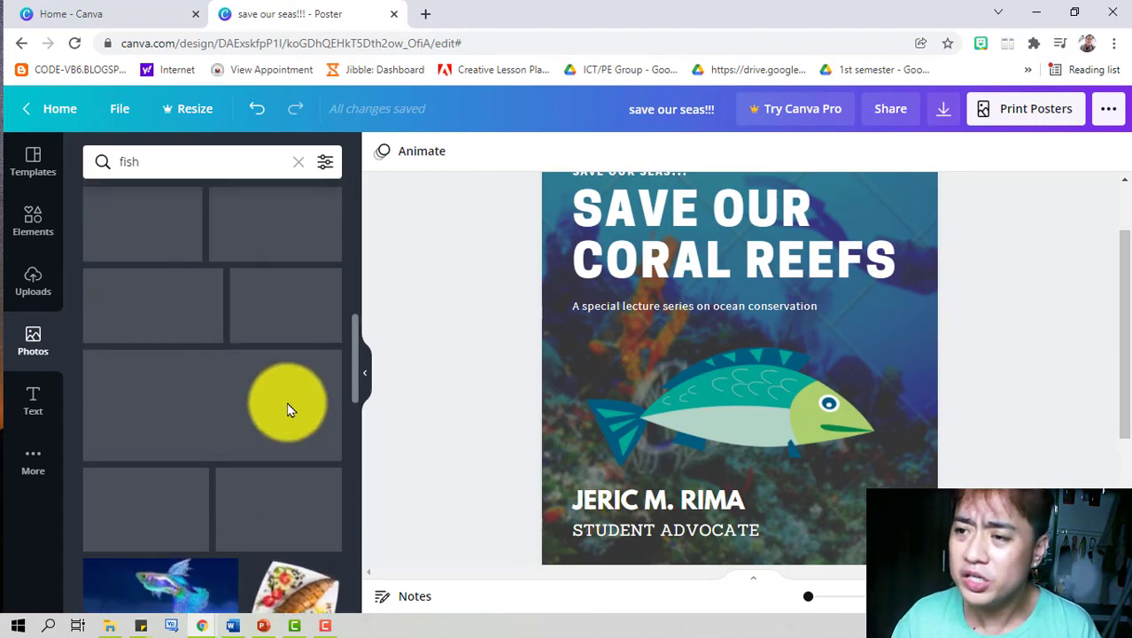
scroll(1030, 392, up, 1)
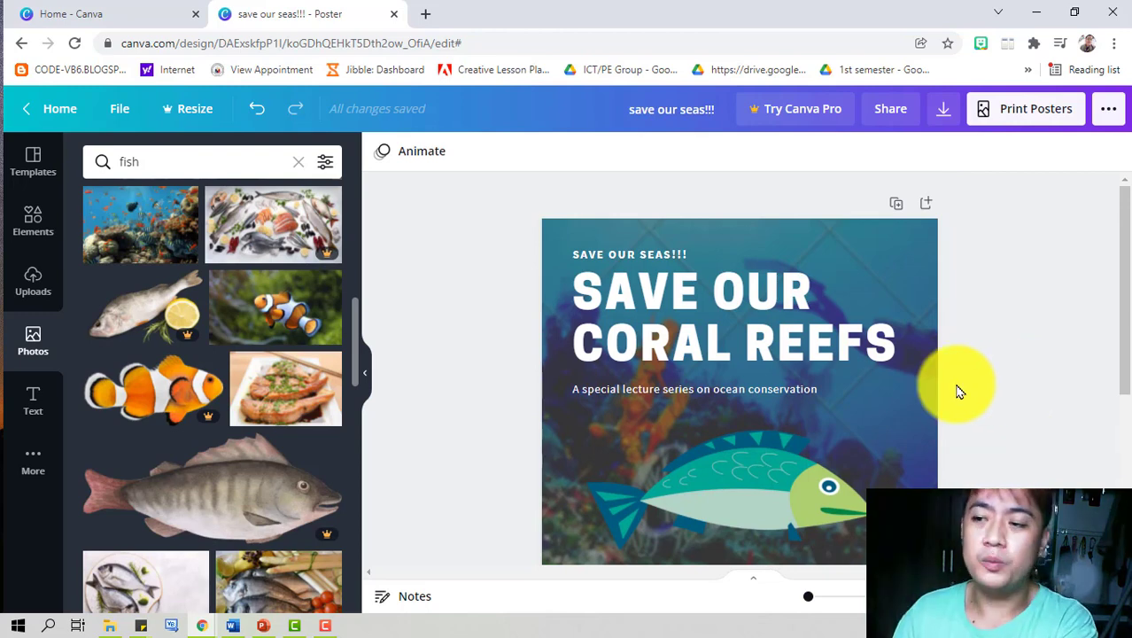
scroll(921, 417, down, 1)
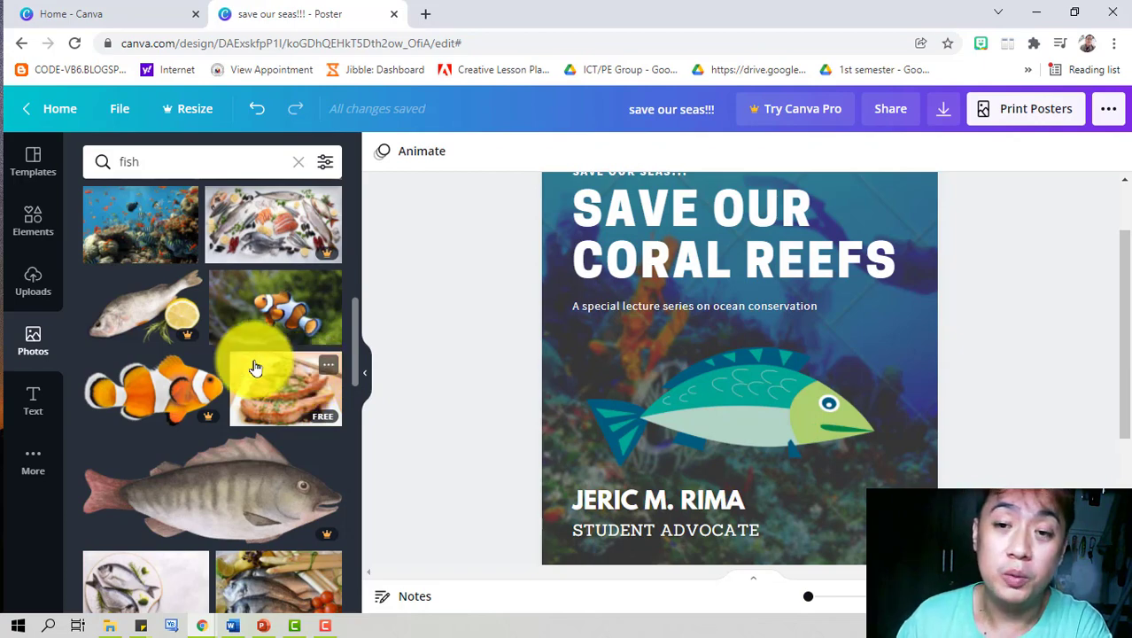
click(33, 479)
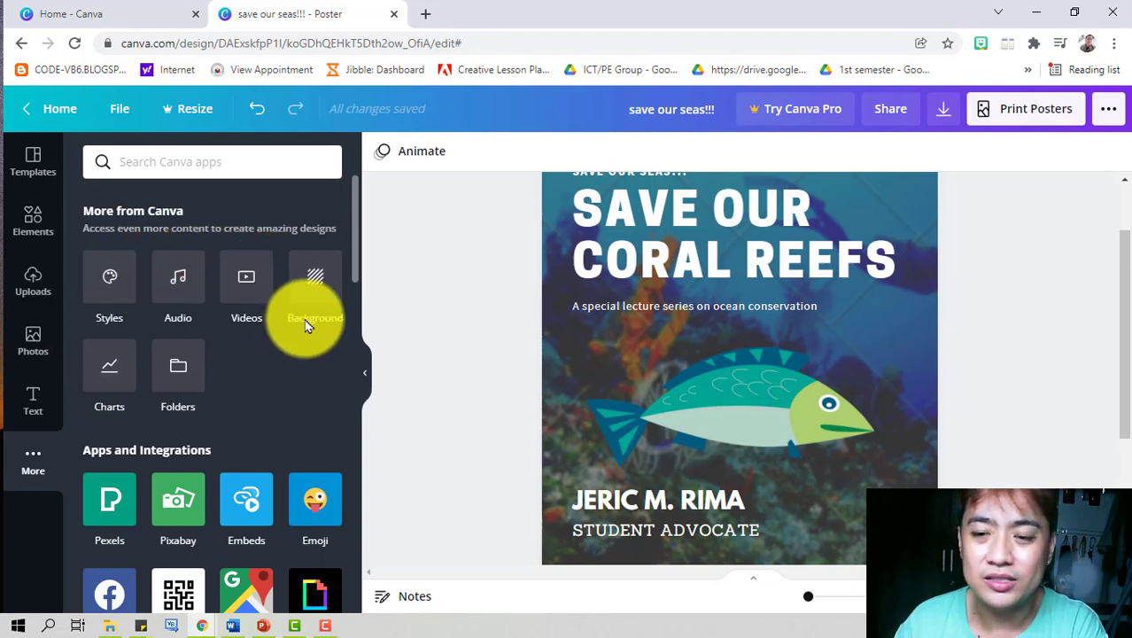
Step: Show the Uploads panel with media upload and Google Drive, Dropbox, Instagram connections
scroll(301, 337, down, 2)
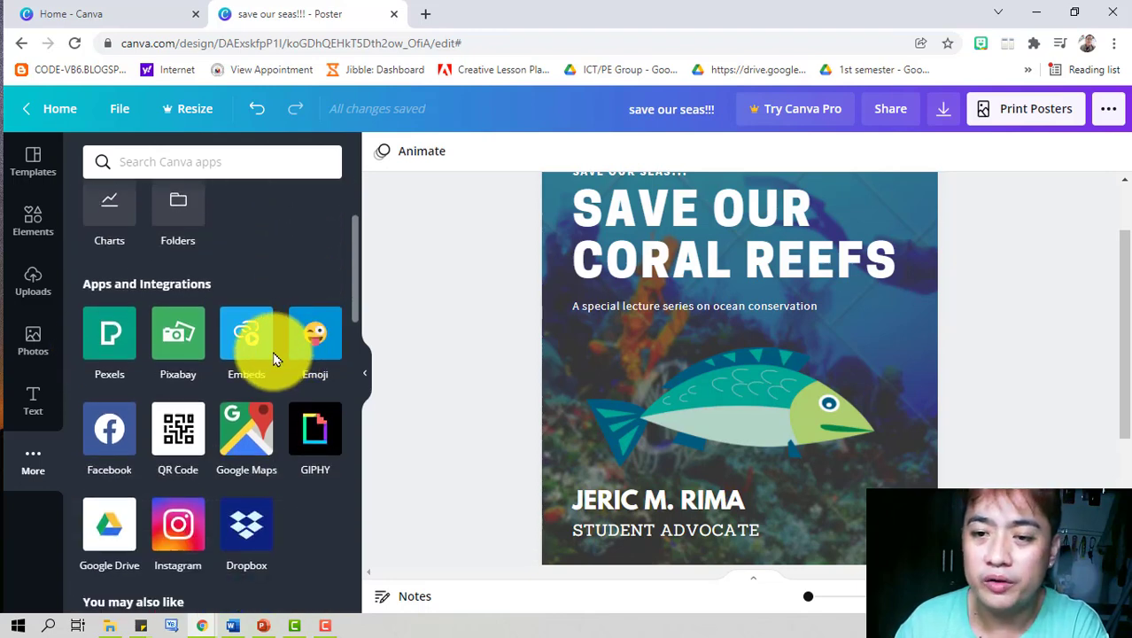
scroll(266, 368, up, 2)
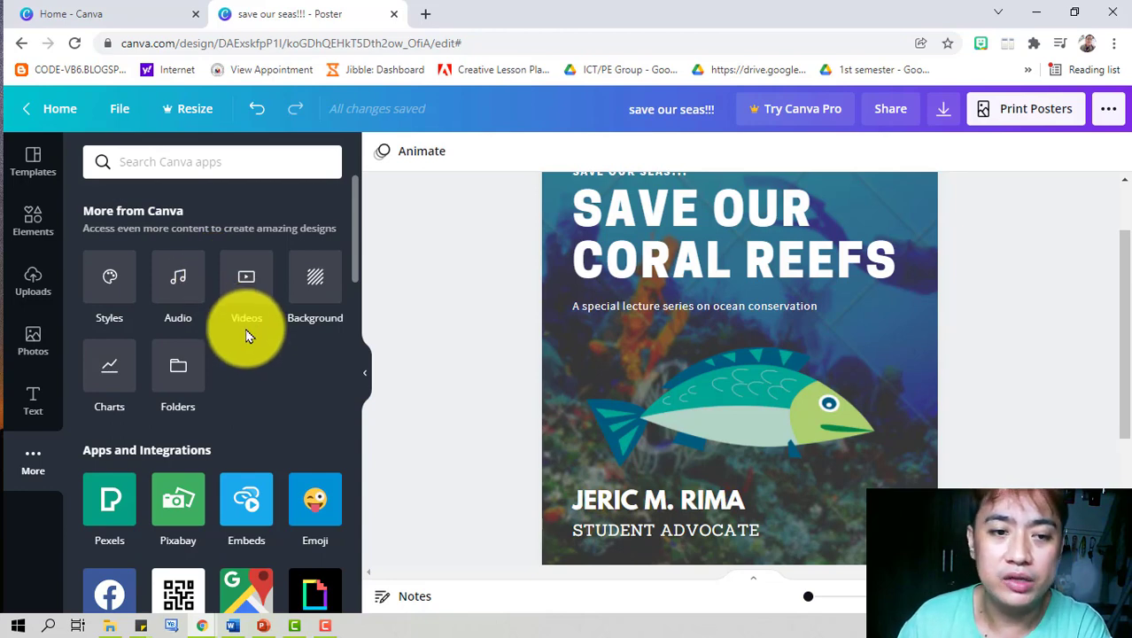
scroll(271, 455, down, 1)
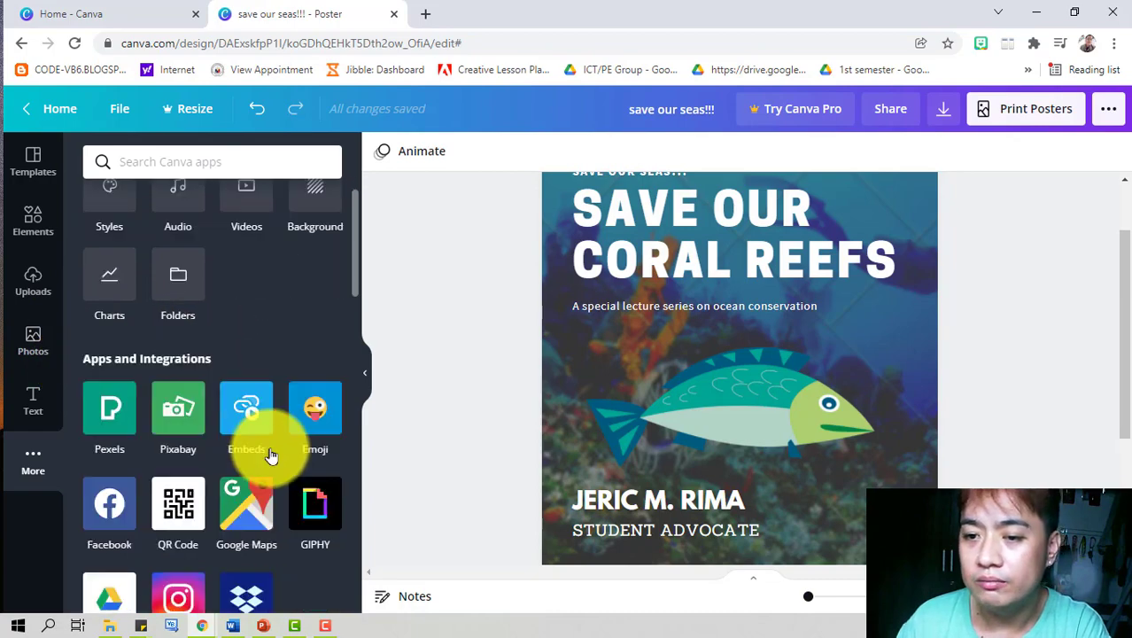
scroll(332, 503, down, 3)
scroll(292, 399, up, 5)
scroll(842, 420, up, 1)
scroll(830, 403, down, 3)
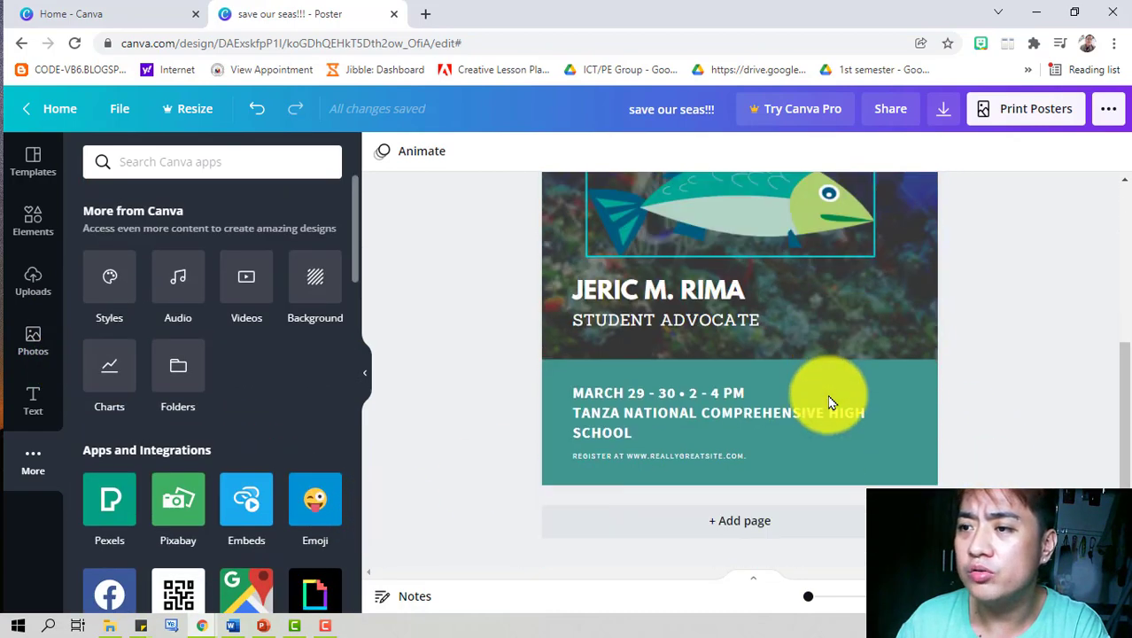
scroll(993, 442, up, 3)
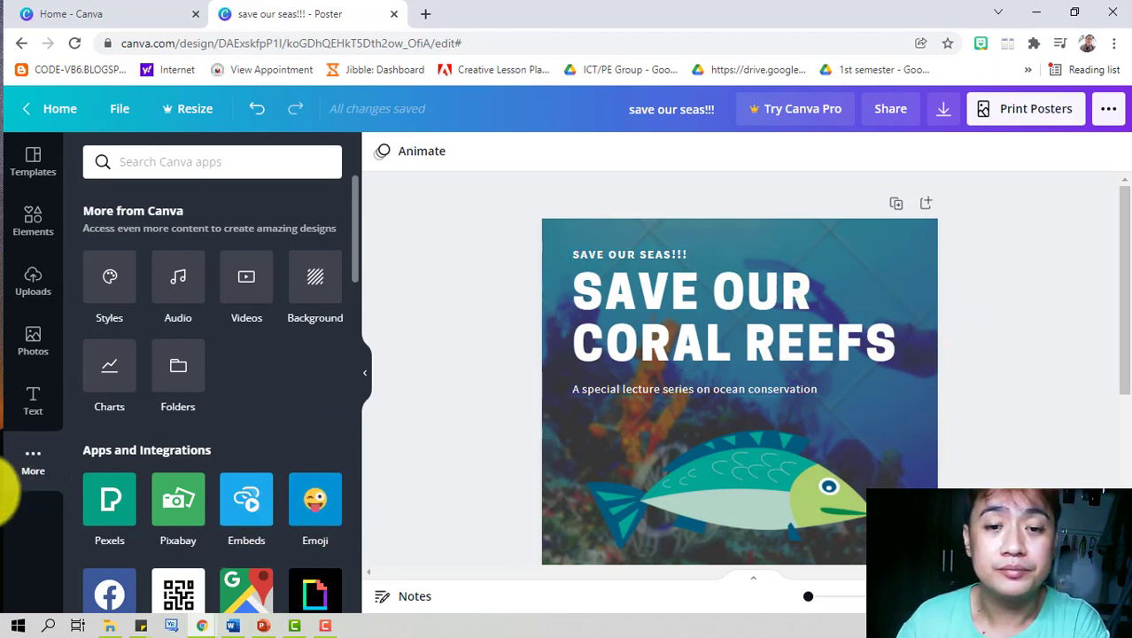
click(33, 281)
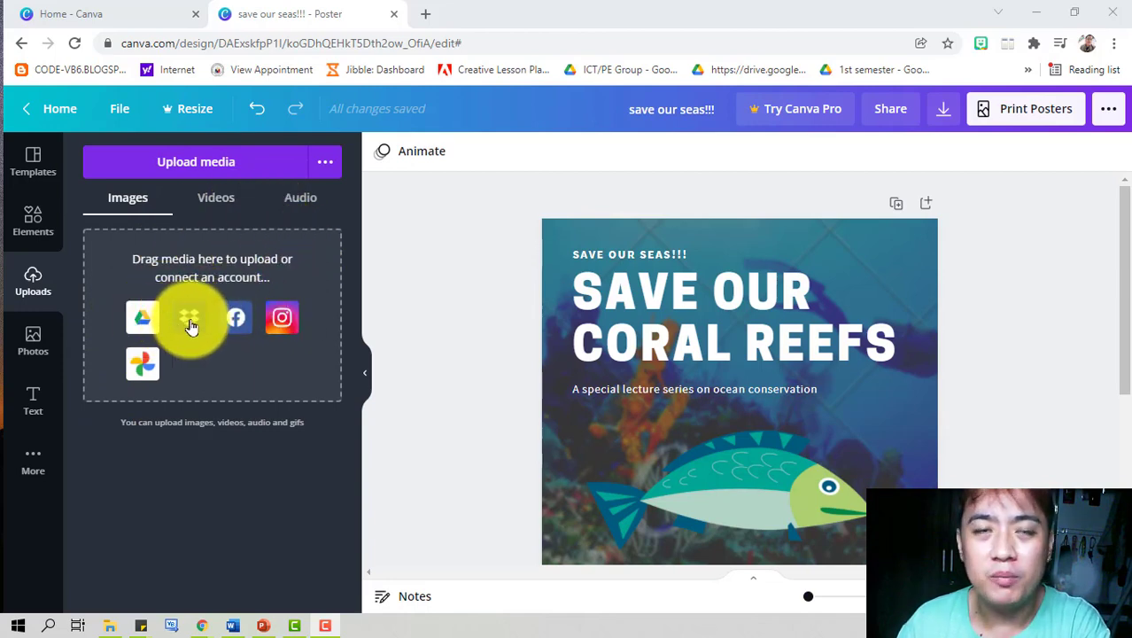
click(227, 198)
Step: Upload qrcode_5901113_ from Downloads into Canva's uploaded images
click(301, 197)
click(145, 202)
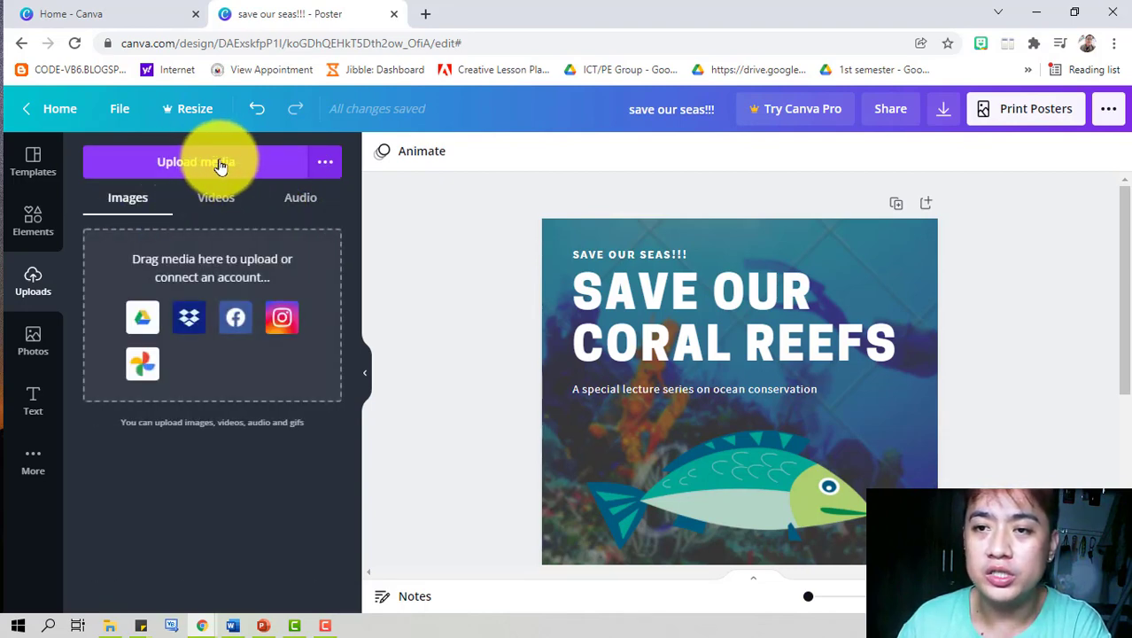
click(252, 177)
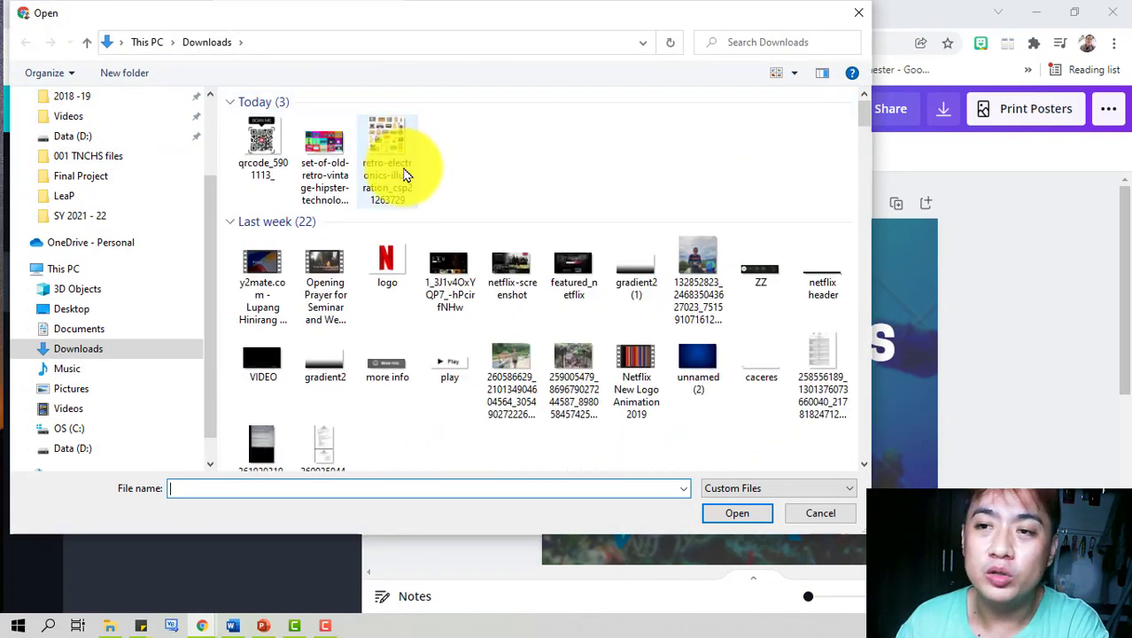
click(277, 168)
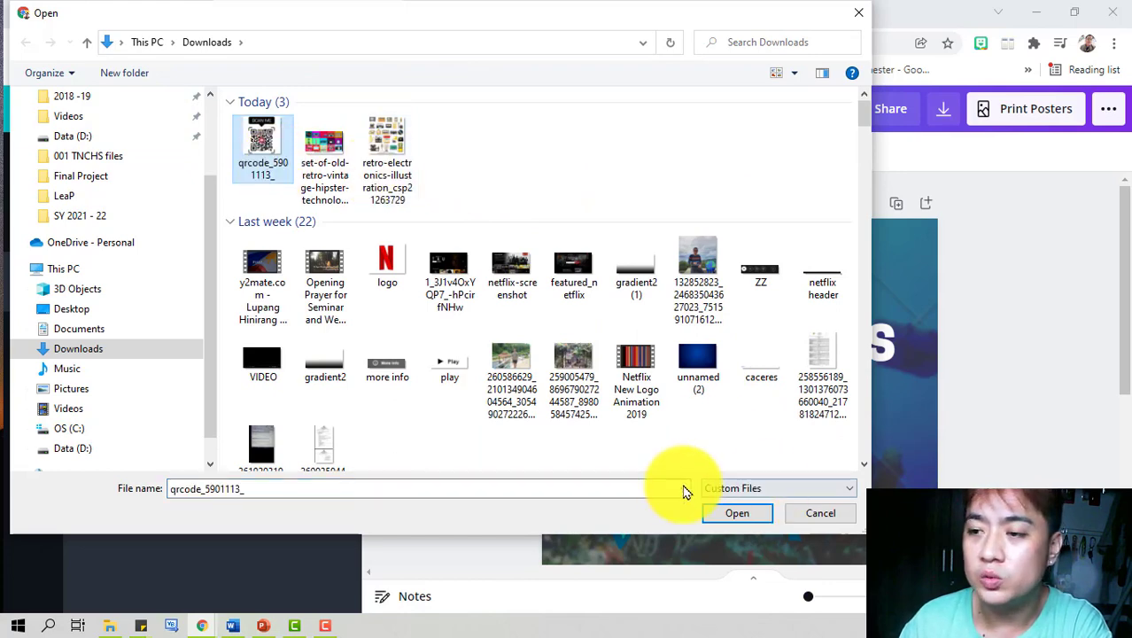
click(715, 514)
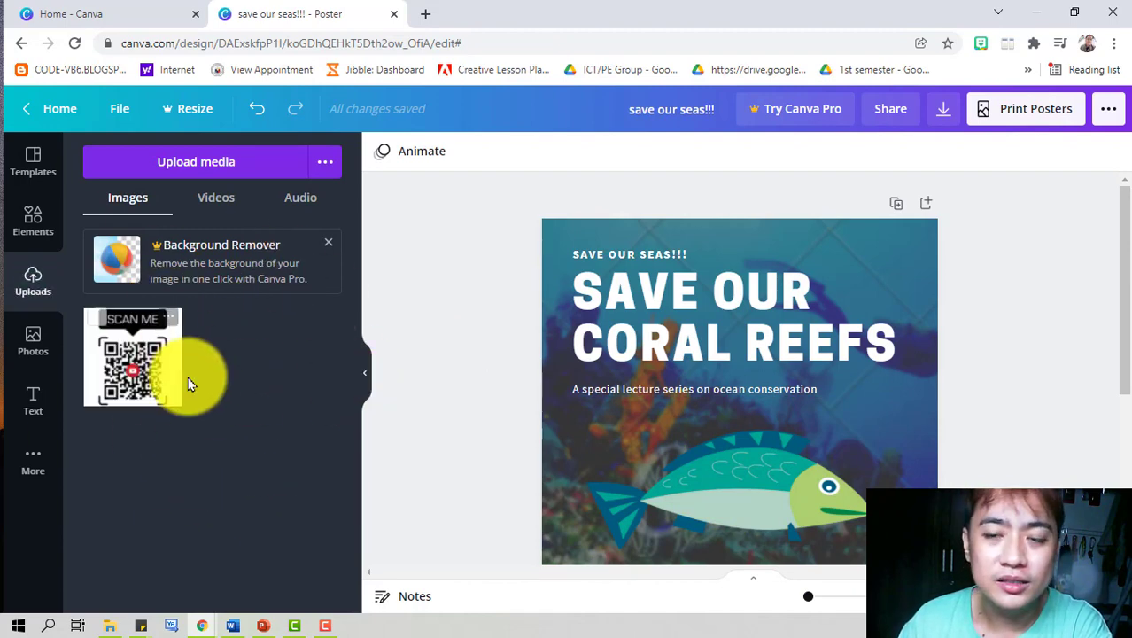
Step: Insert the uploaded SCAN ME QR code, shrink it and move it to the poster's lower right
scroll(880, 400, down, 5)
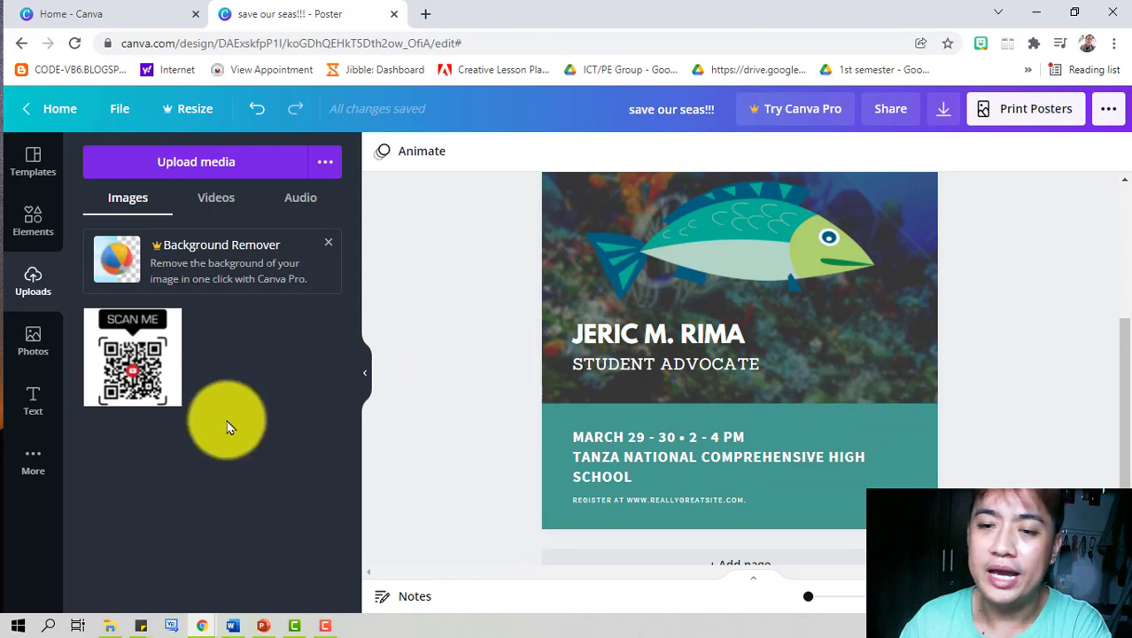
click(139, 354)
scroll(921, 363, up, 2)
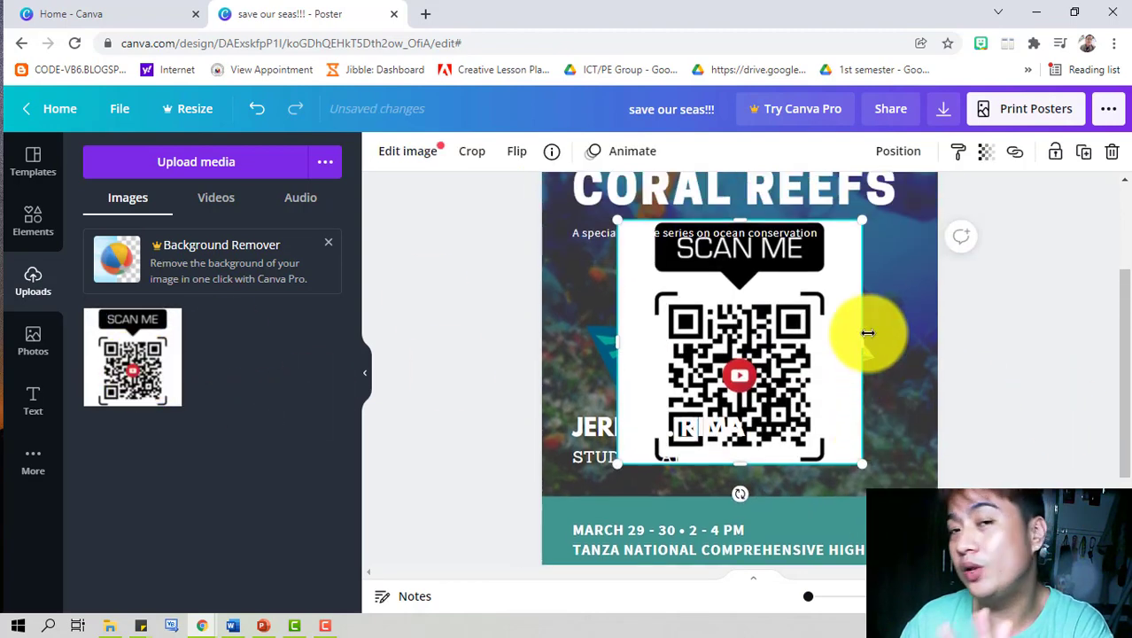
scroll(868, 332, up, 2)
scroll(740, 324, down, 3)
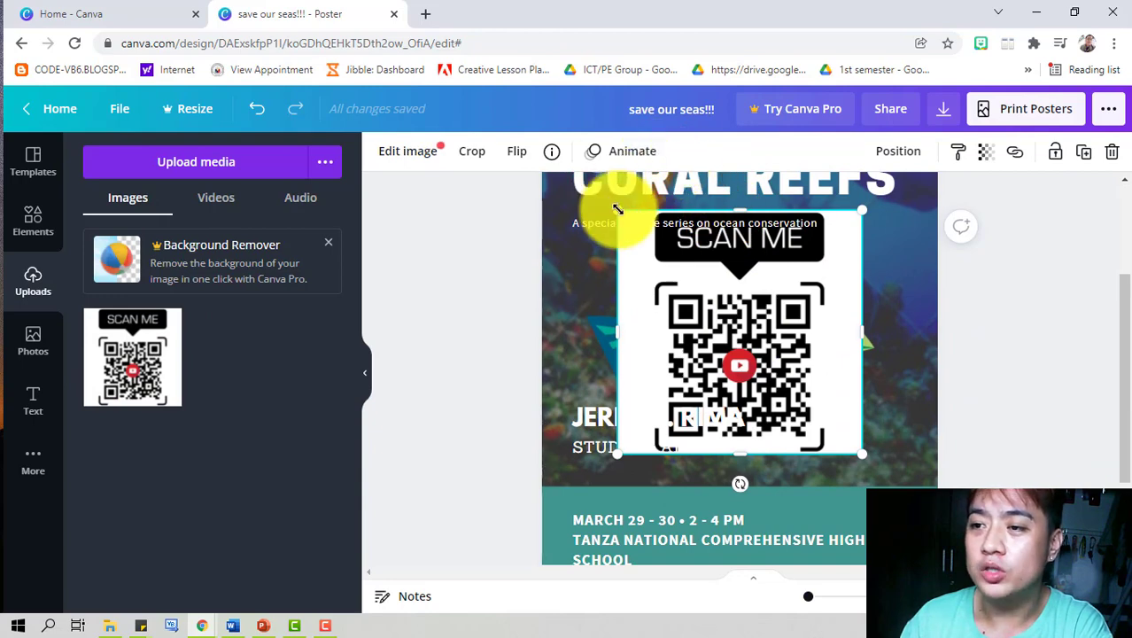
drag(618, 209, 788, 337)
drag(797, 392, 877, 471)
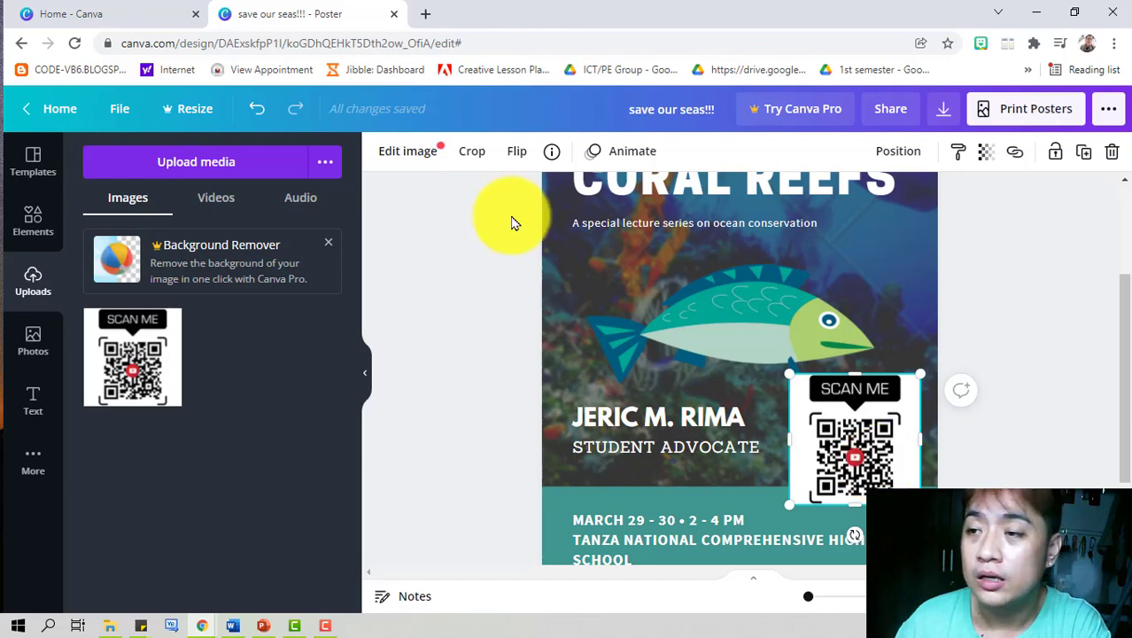
scroll(696, 361, up, 2)
scroll(996, 413, down, 3)
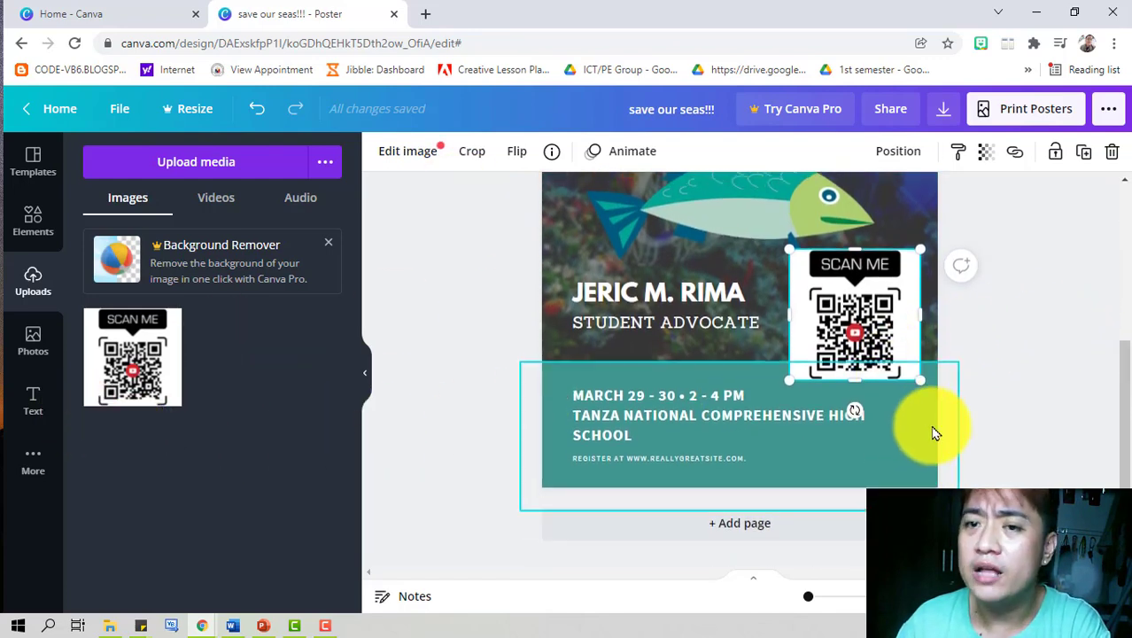
scroll(933, 430, up, 2)
Step: Add a yellow striped fish graphic, shrunk and placed at the poster's top-right corner
click(46, 236)
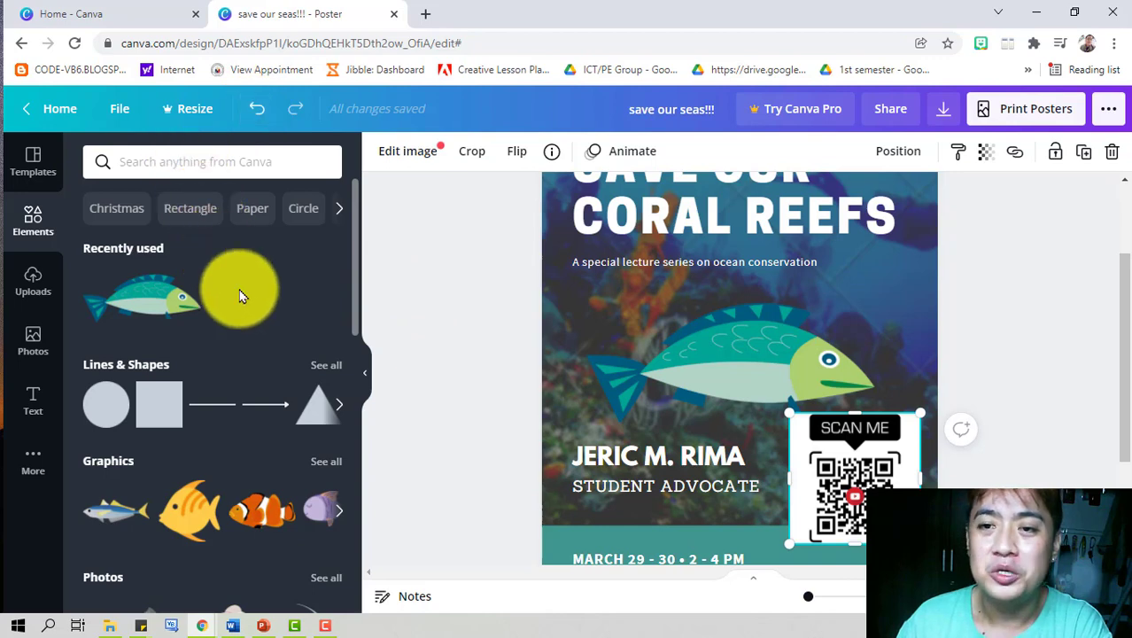
scroll(239, 289, down, 3)
scroll(217, 372, up, 2)
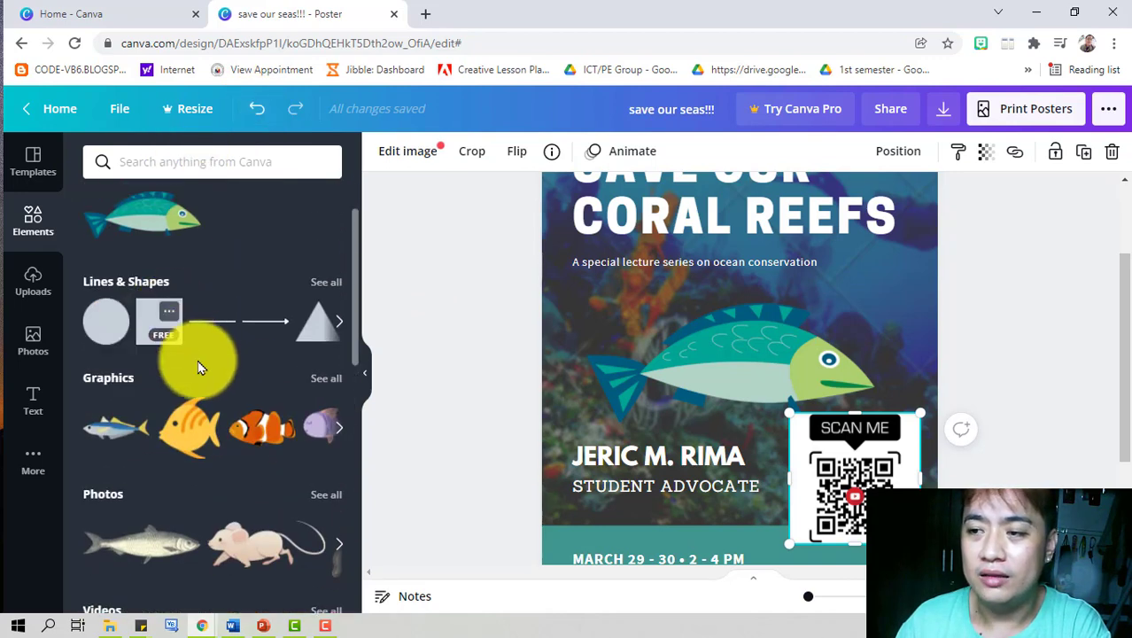
click(186, 430)
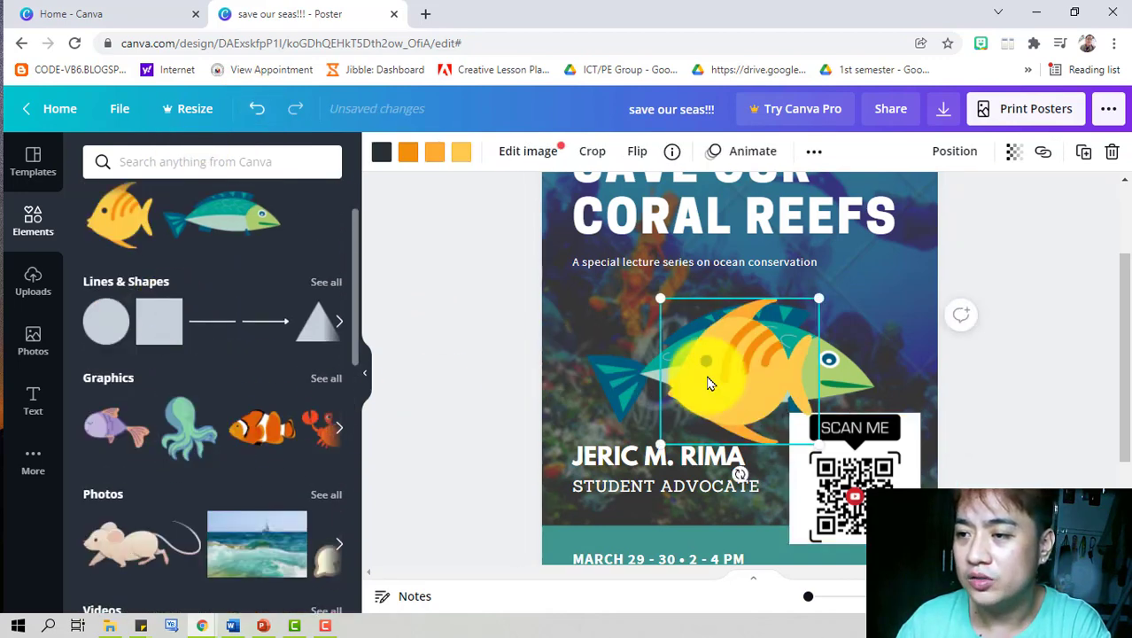
drag(709, 383, 869, 248)
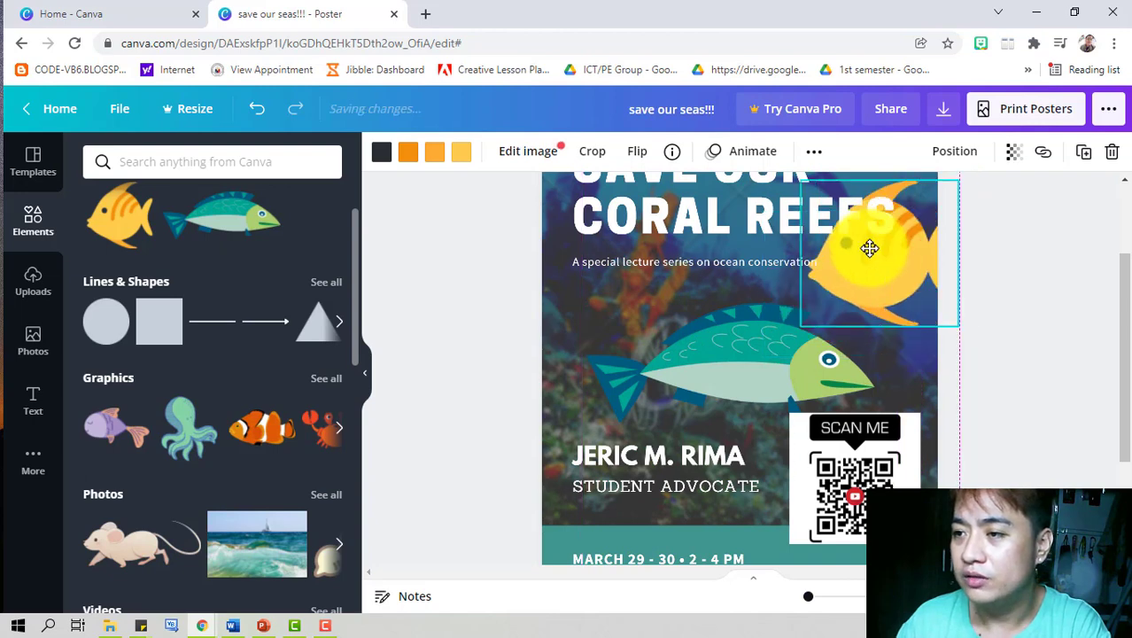
drag(801, 324, 843, 285)
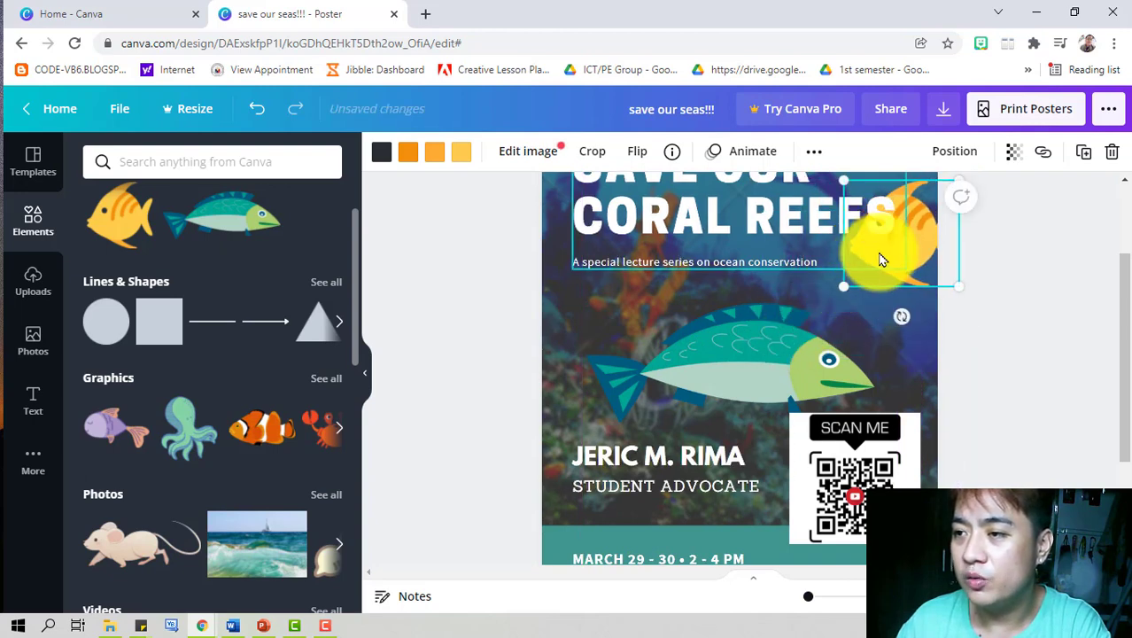
click(880, 255)
click(969, 277)
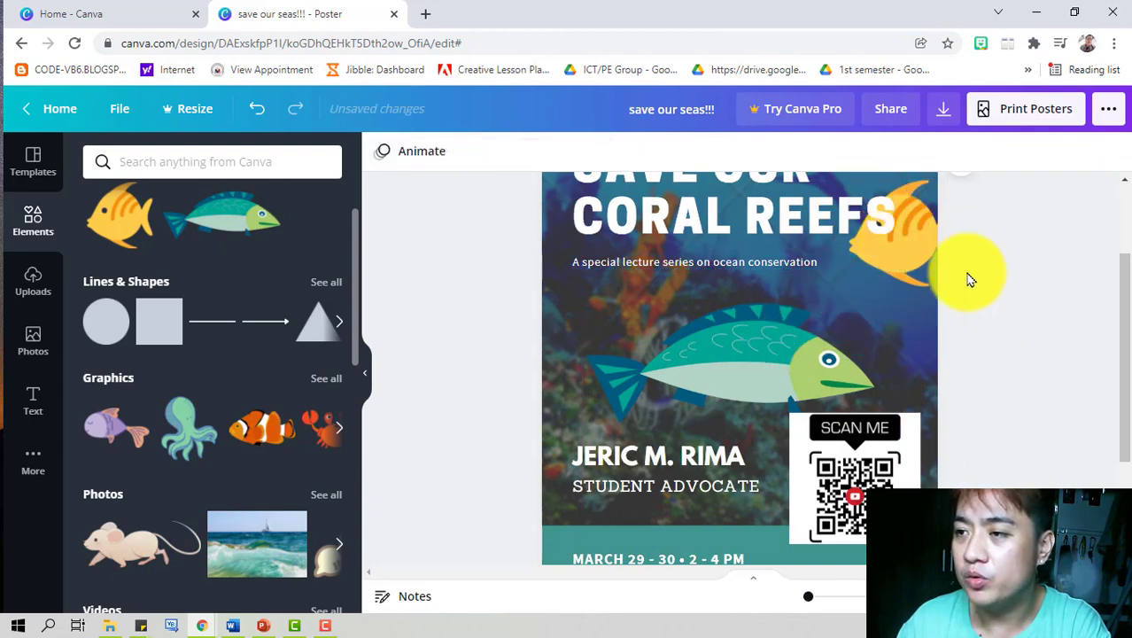
drag(927, 235, 925, 273)
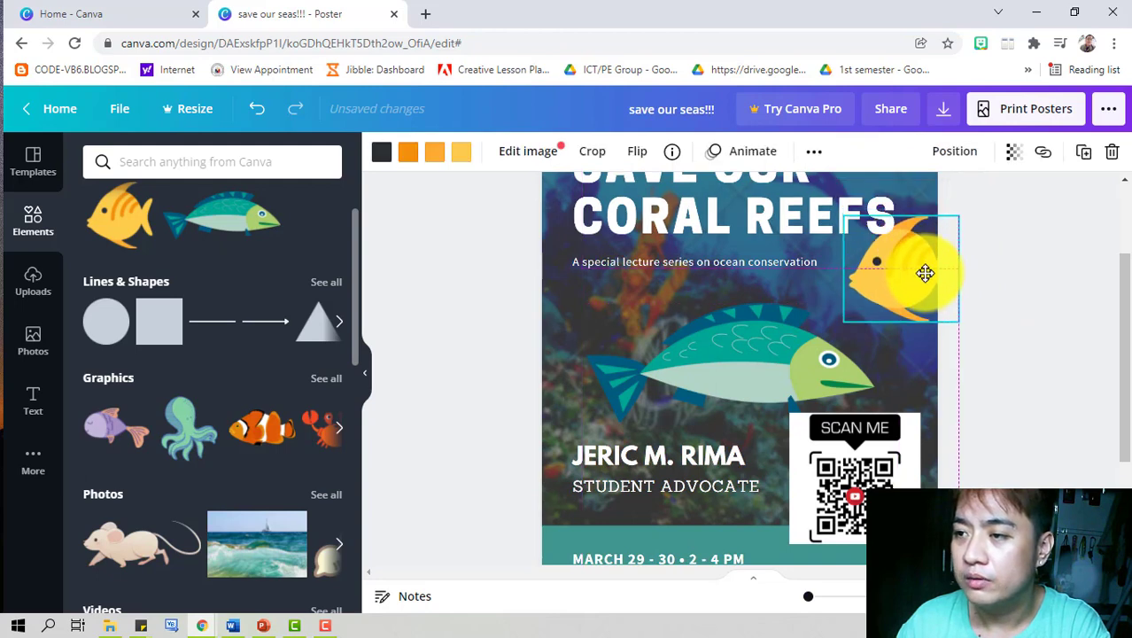
scroll(266, 478, down, 3)
scroll(328, 380, up, 1)
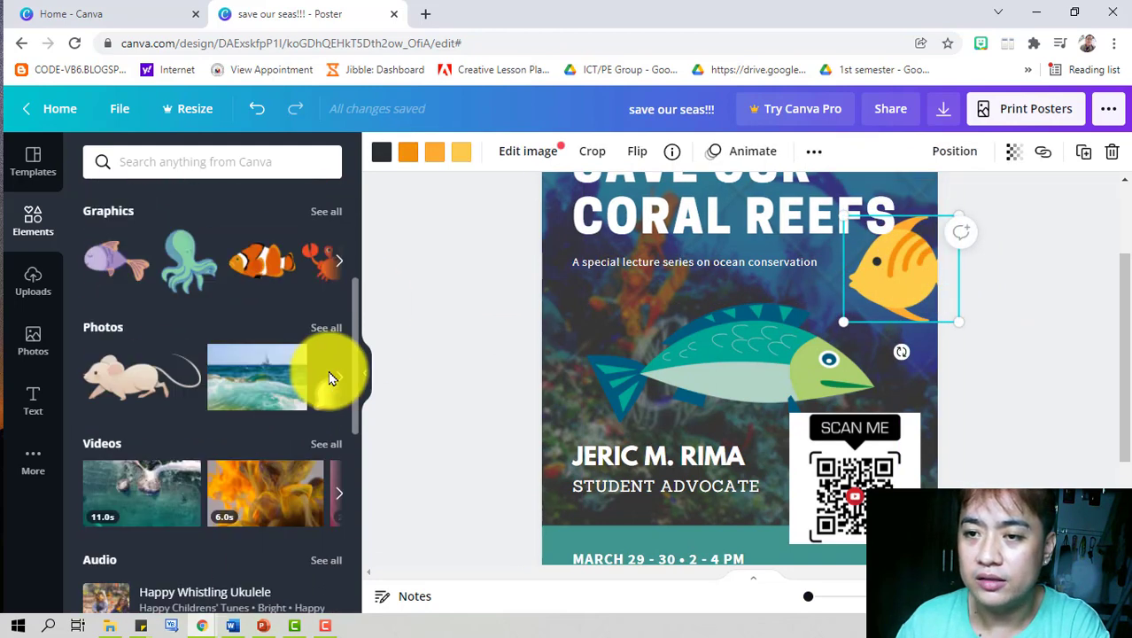
scroll(328, 379, up, 1)
Step: Place an orange crab graphic down-left beside the name and role text
click(340, 346)
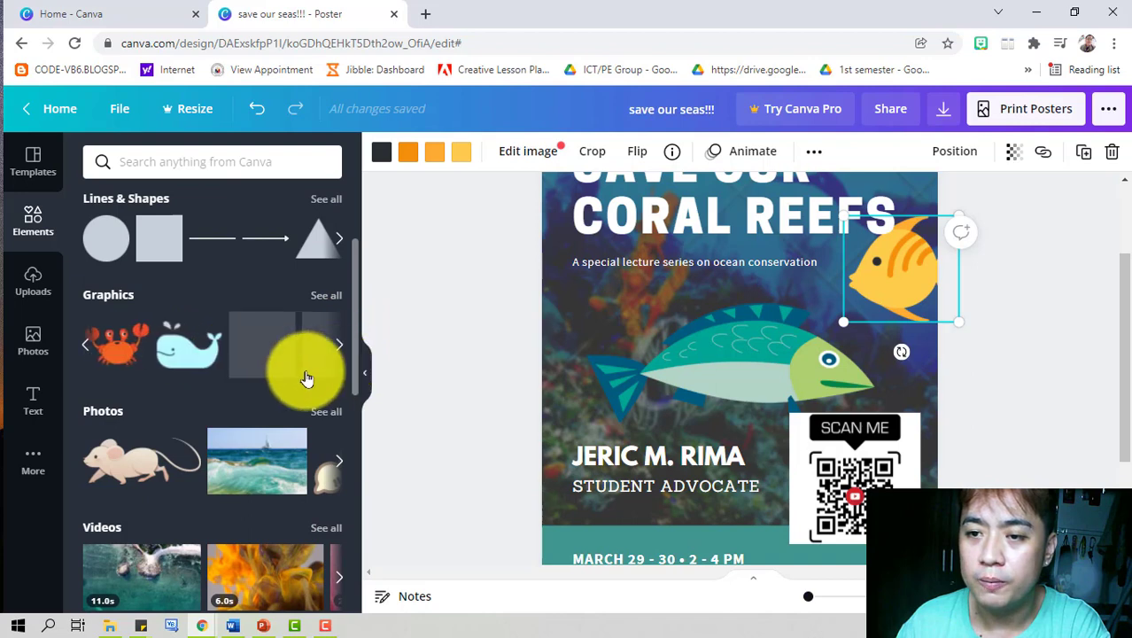
drag(119, 341, 740, 368)
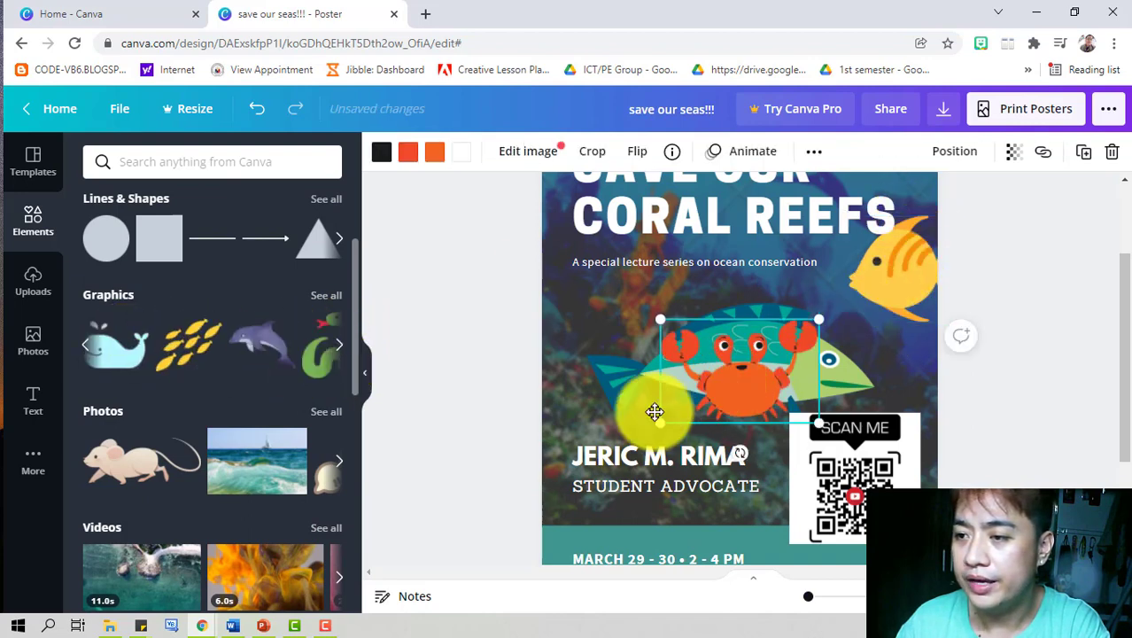
drag(654, 412, 568, 435)
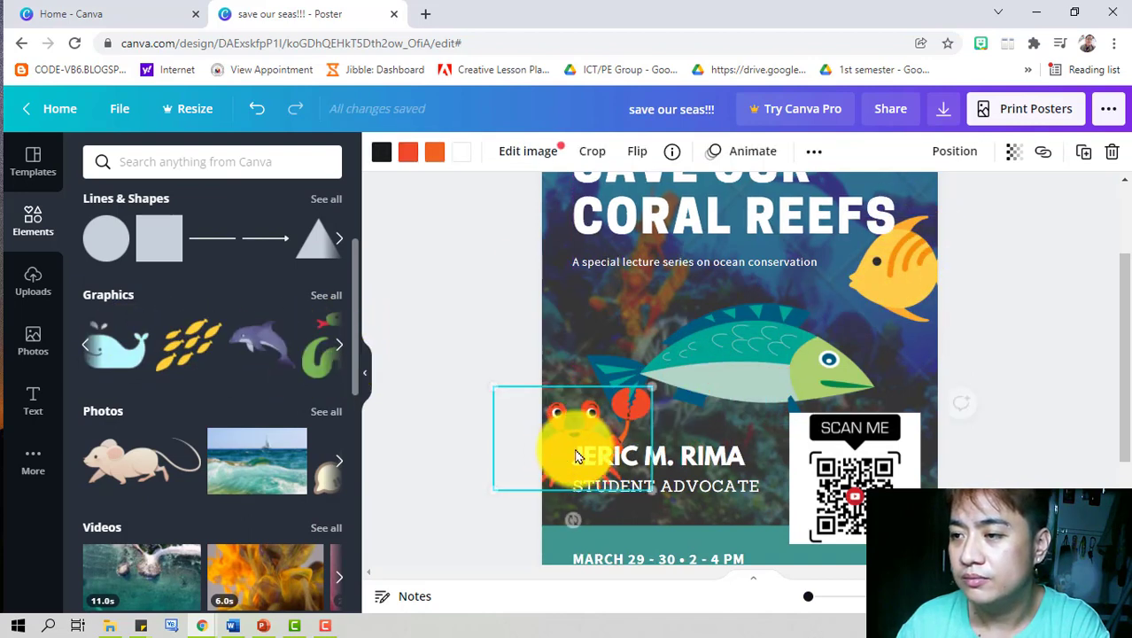
click(1023, 321)
scroll(973, 375, up, 1)
scroll(972, 375, up, 2)
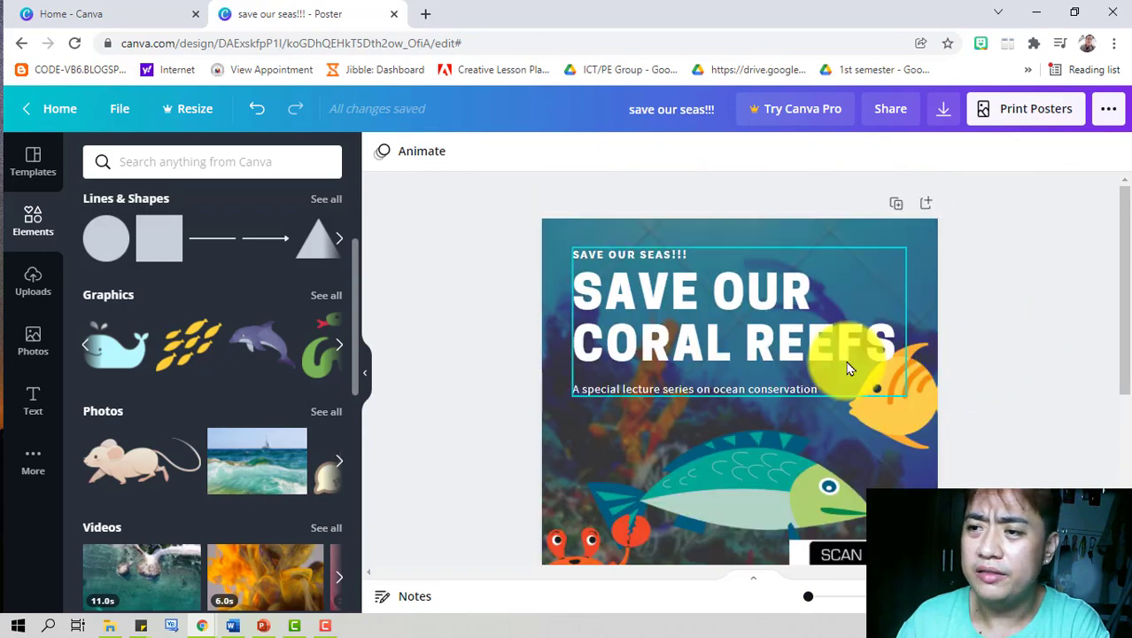
Step: Review the finished poster, then show the Share options for downloading and sharing
scroll(847, 363, down, 4)
scroll(224, 463, down, 1)
scroll(224, 463, down, 3)
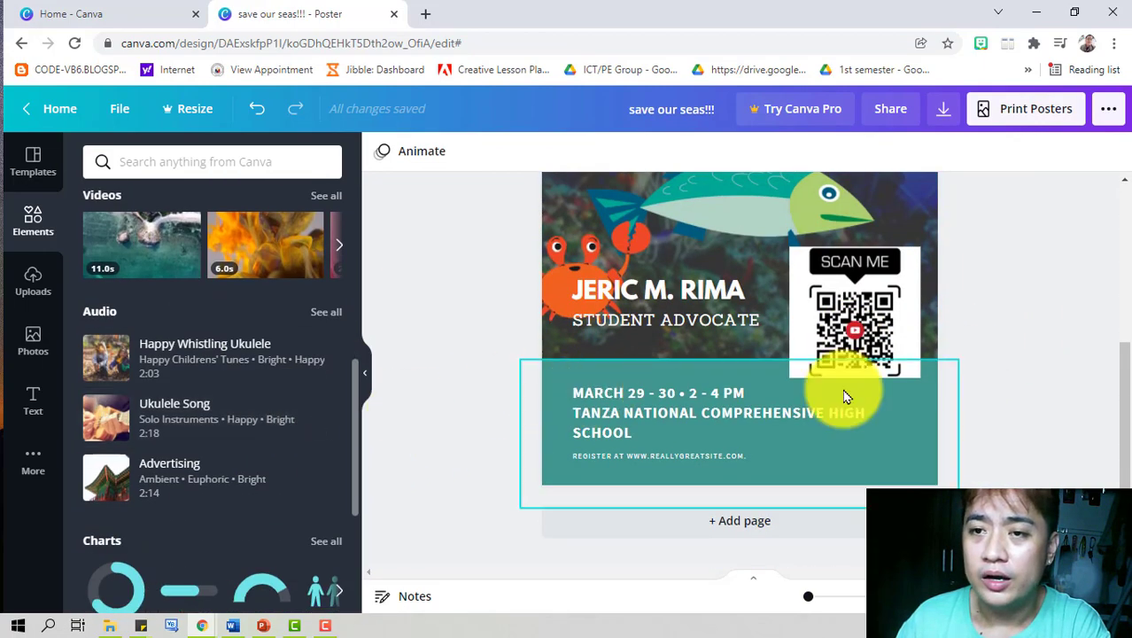
scroll(210, 405, down, 3)
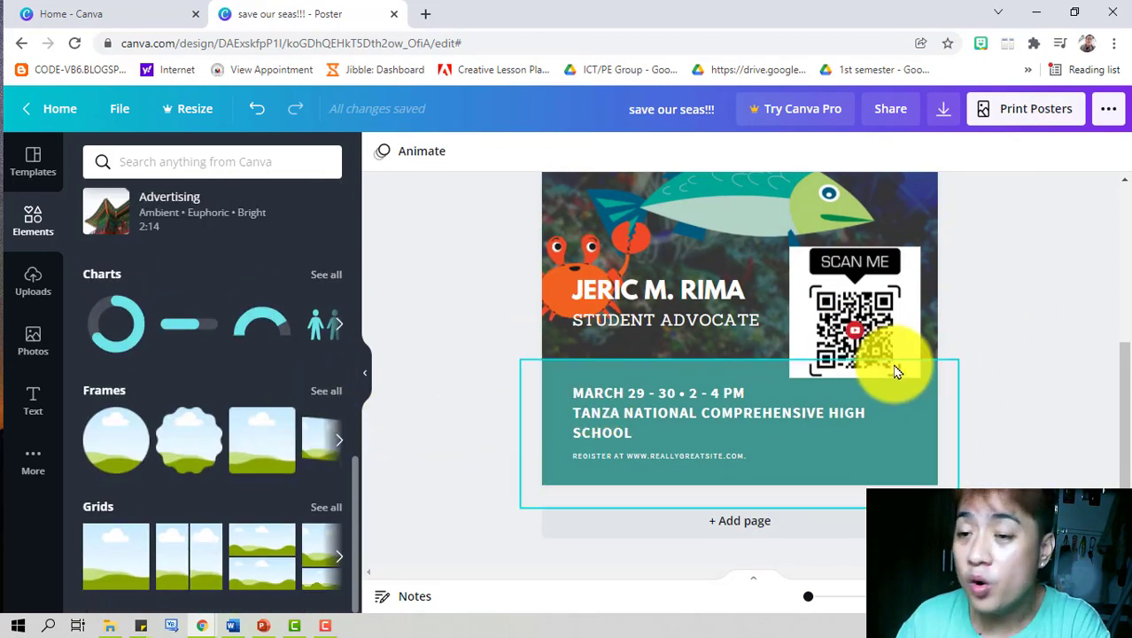
scroll(837, 365, up, 4)
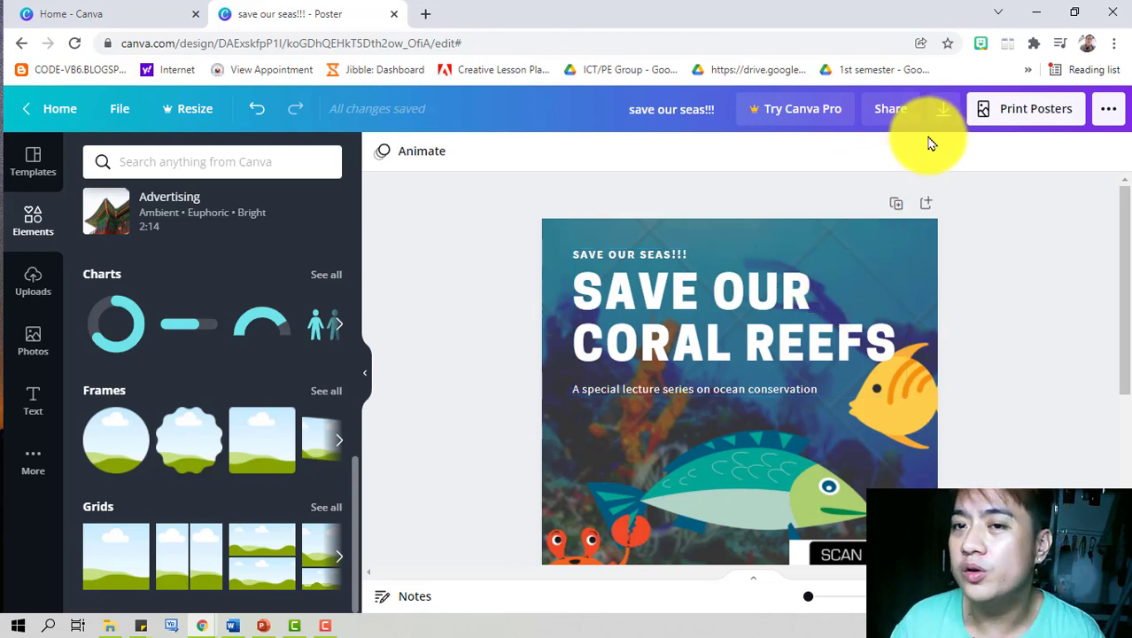
click(1108, 111)
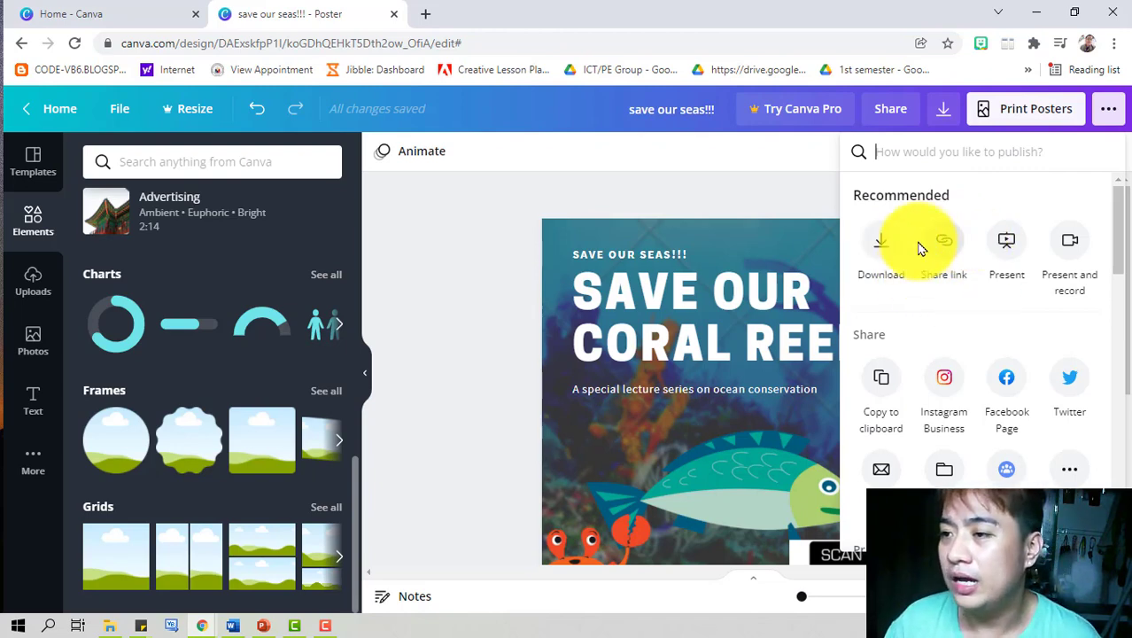
Step: Download the poster as a PNG, dismissing the Canva Pro upgrade offers
click(878, 264)
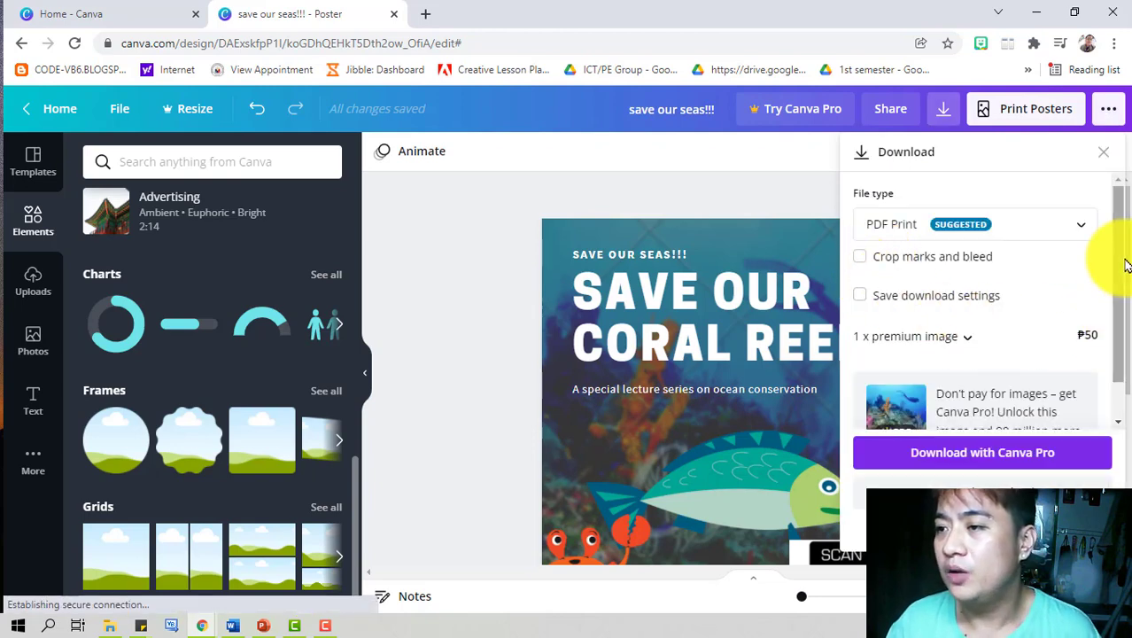
click(1068, 235)
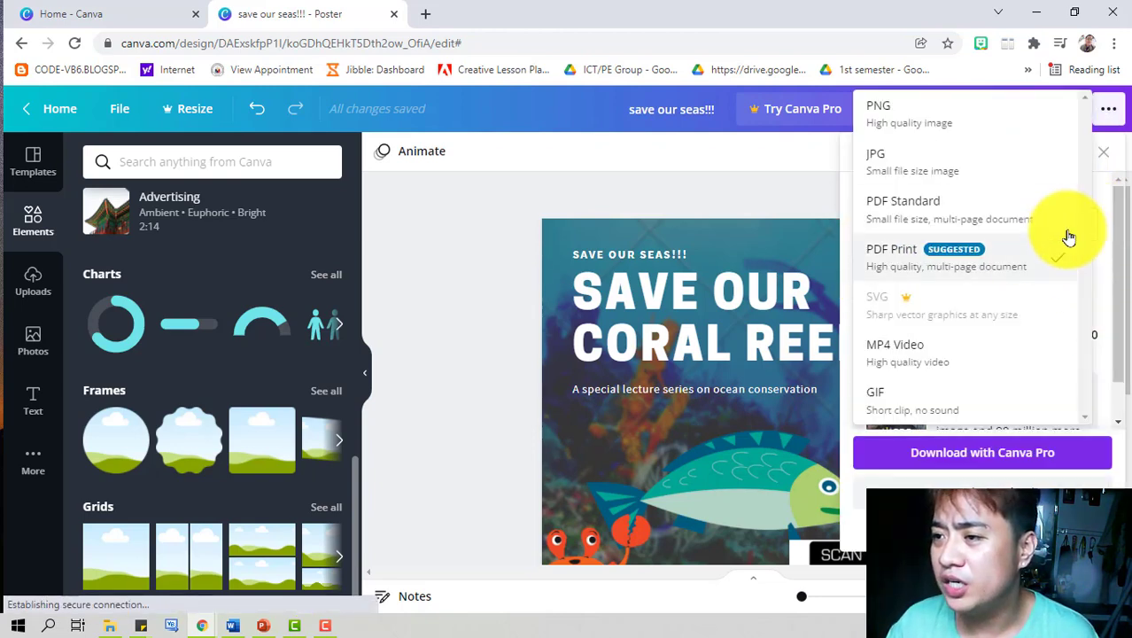
click(922, 121)
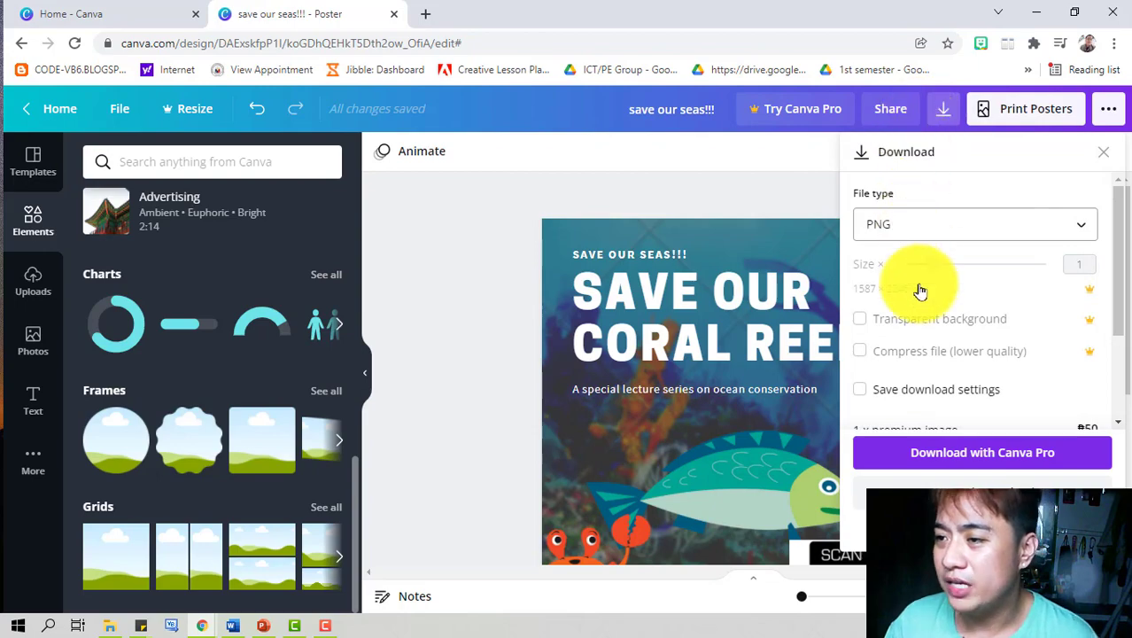
click(968, 261)
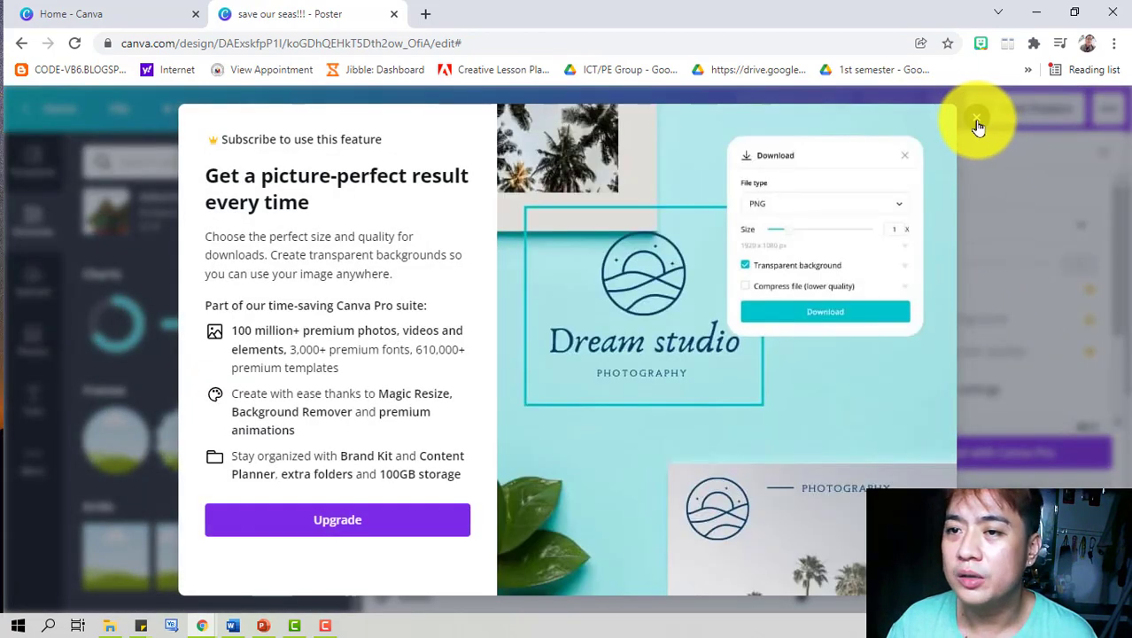
click(978, 121)
scroll(1011, 230, down, 3)
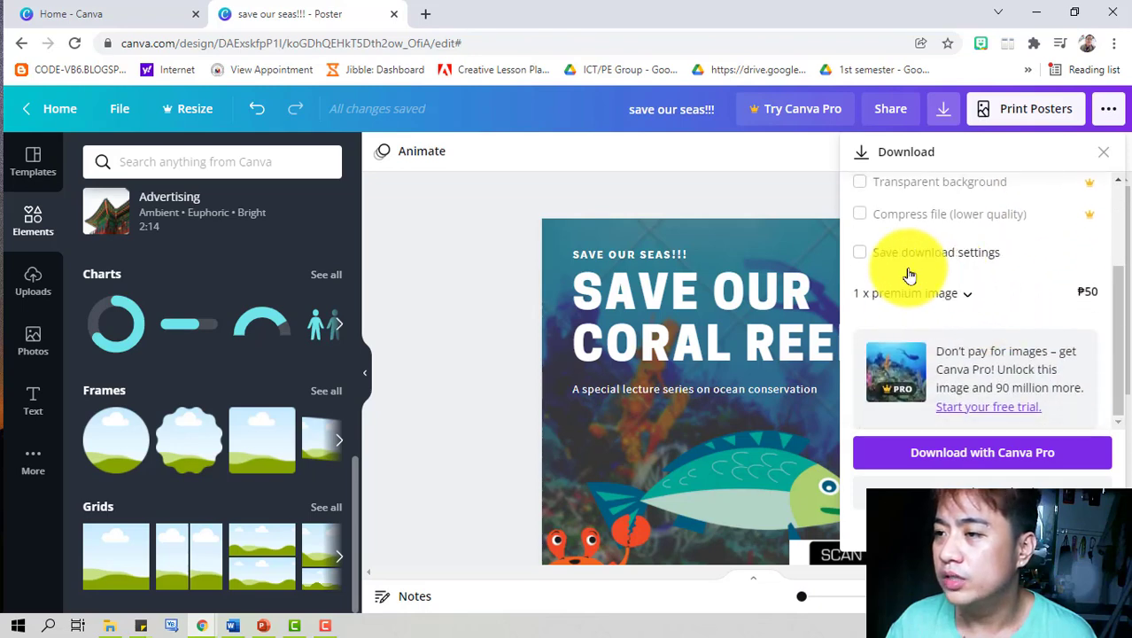
scroll(1018, 301, up, 3)
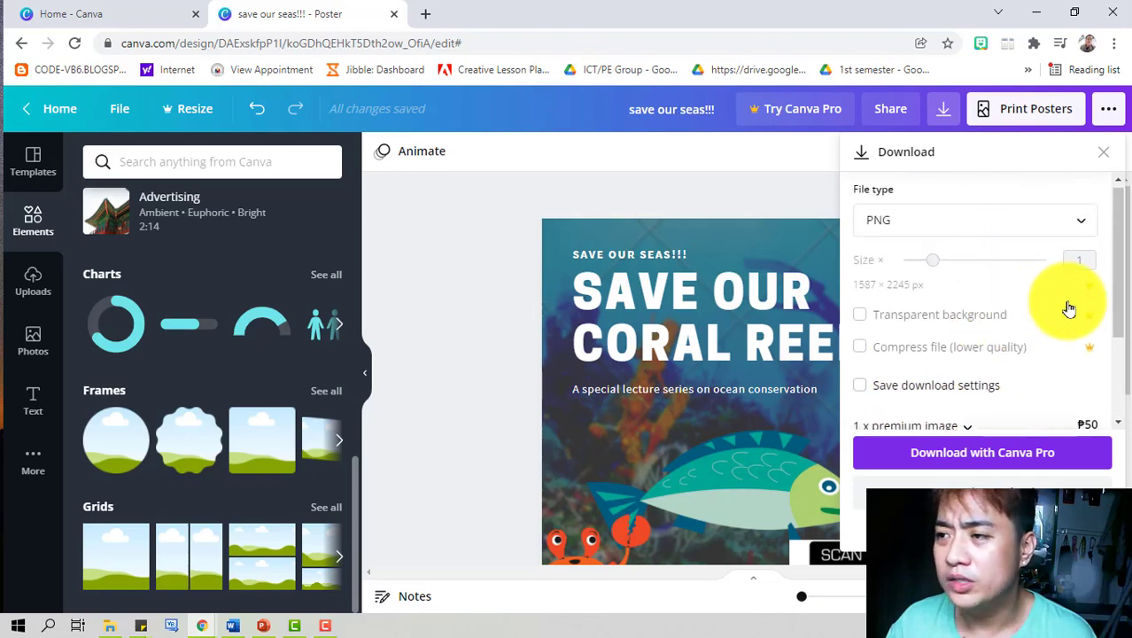
click(992, 457)
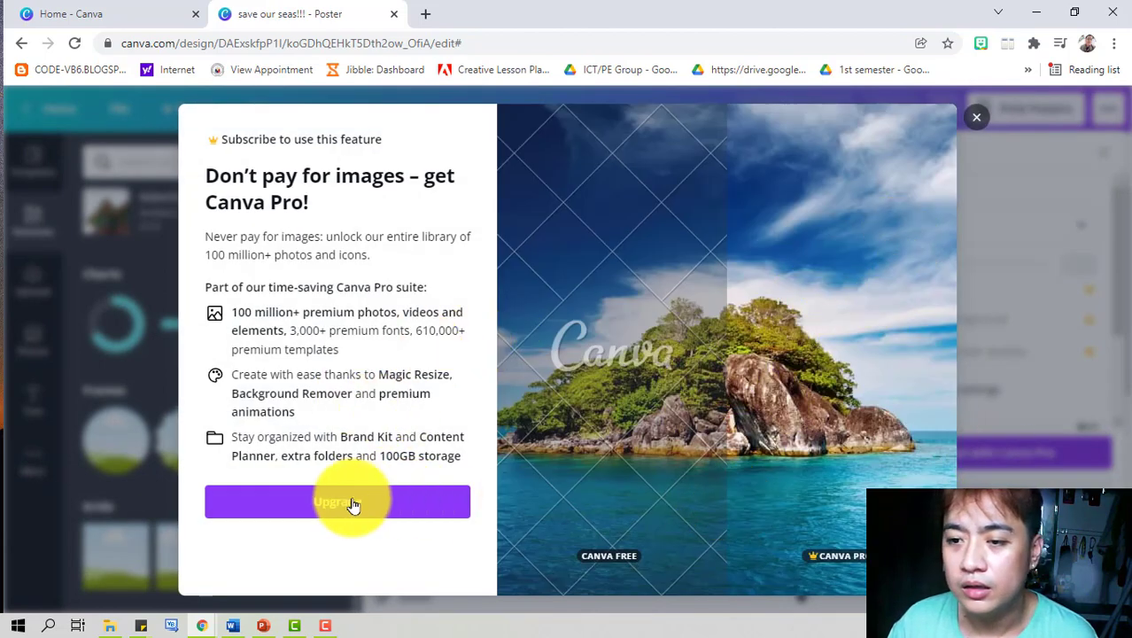
click(976, 116)
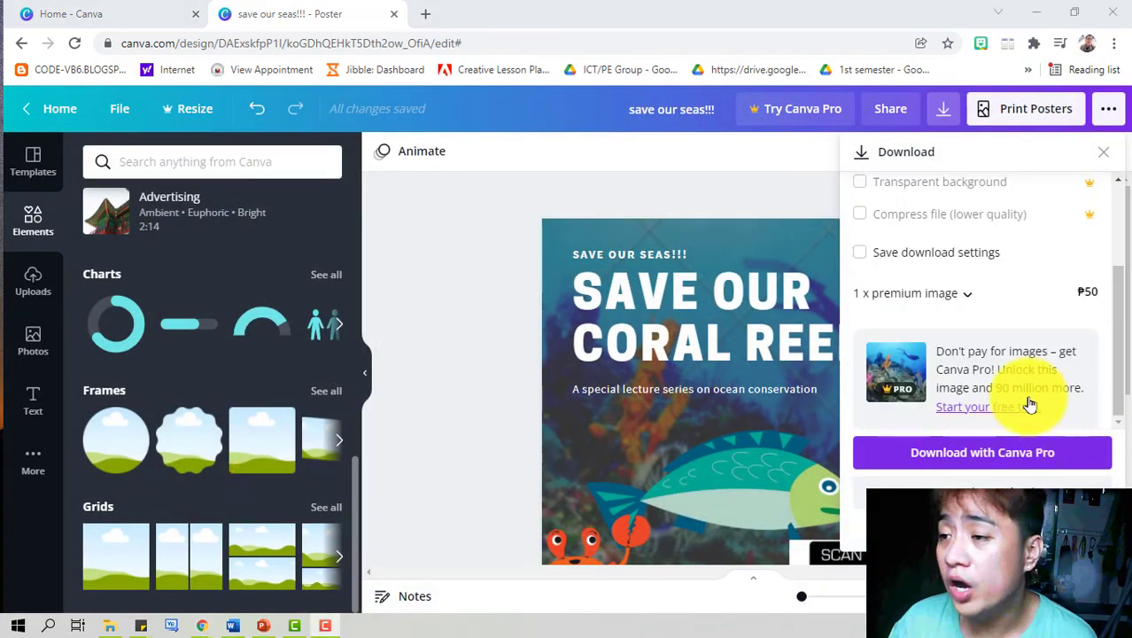
Step: Open the downloaded 'save our seas!!!.png' and bring its Photos window onto this screen
scroll(1026, 389, up, 1)
scroll(1026, 391, up, 1)
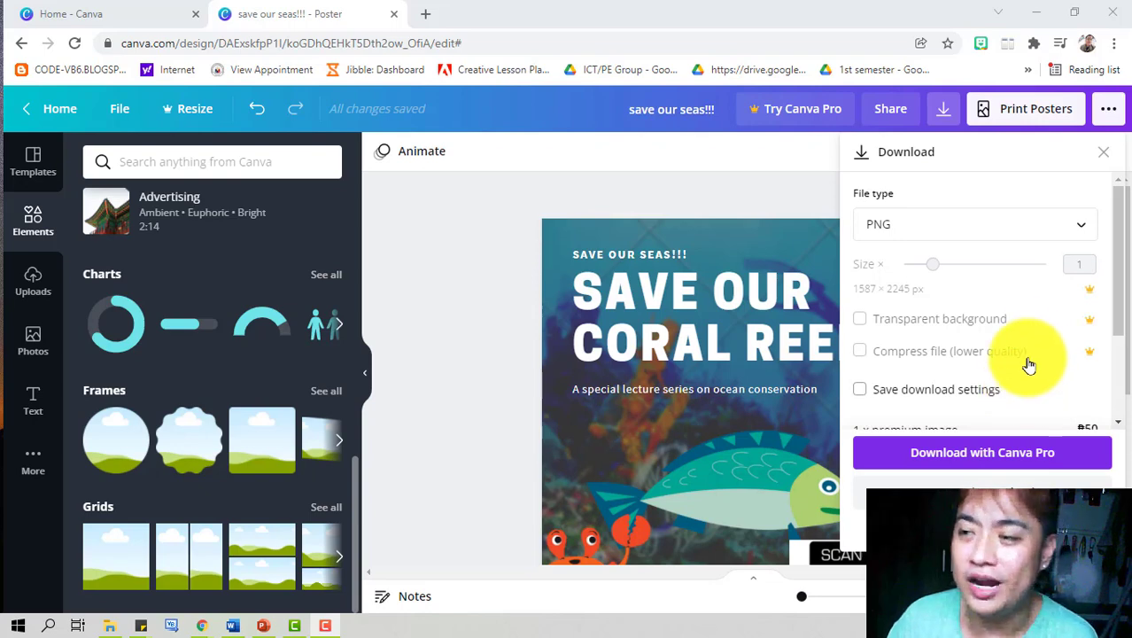
scroll(1031, 354, down, 3)
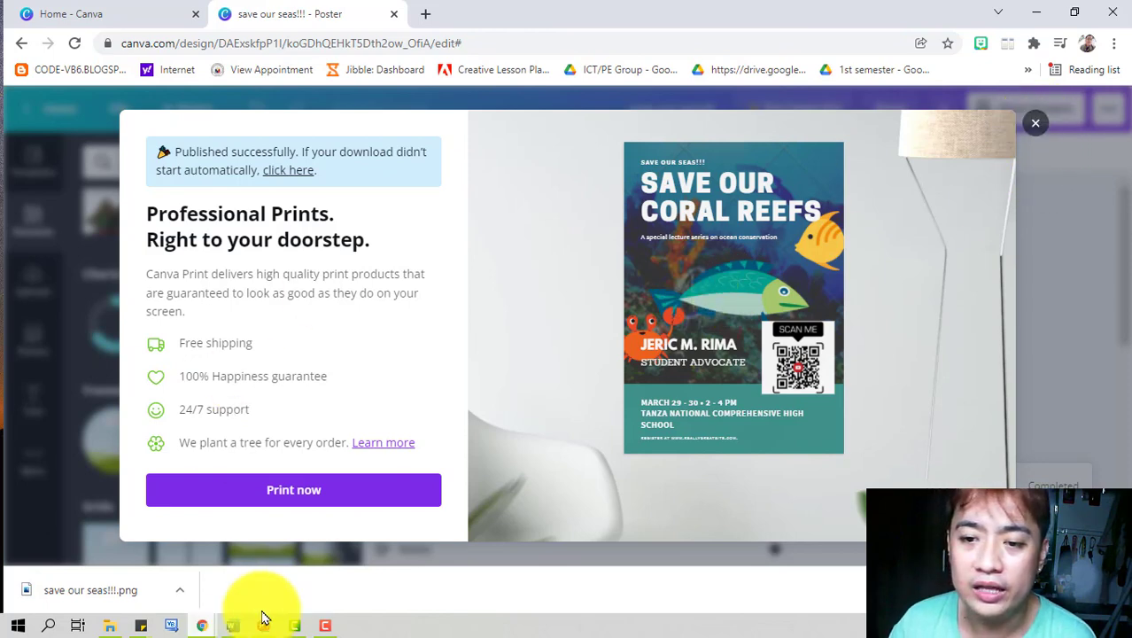
click(119, 598)
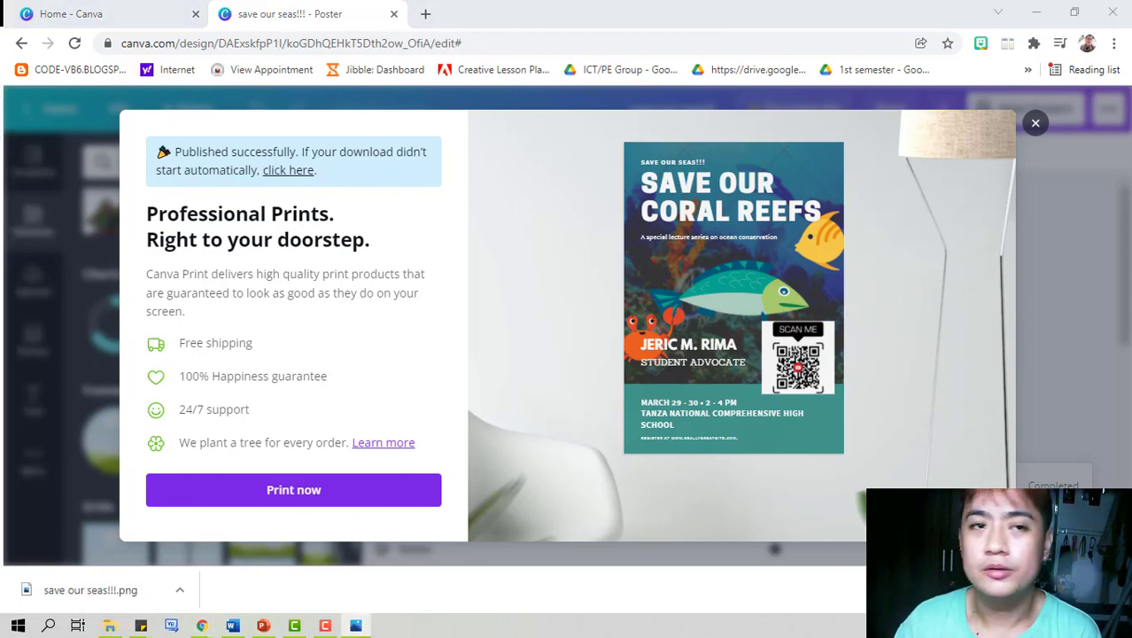
drag(2, 132, 1125, 7)
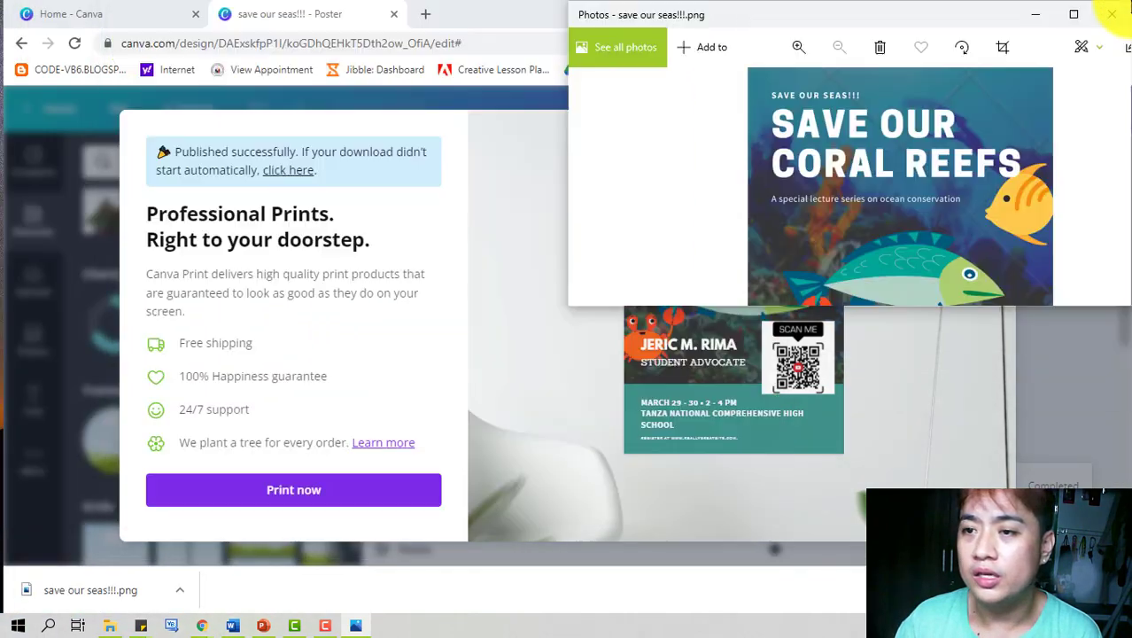
Step: Maximize the Photos window so the 'save our seas!!!.png' poster fills the display
mouse_move(875, 19)
mouse_down()
mouse_move(857, 25)
mouse_move(710, 225)
mouse_move(889, 21)
mouse_up()
click(1077, 19)
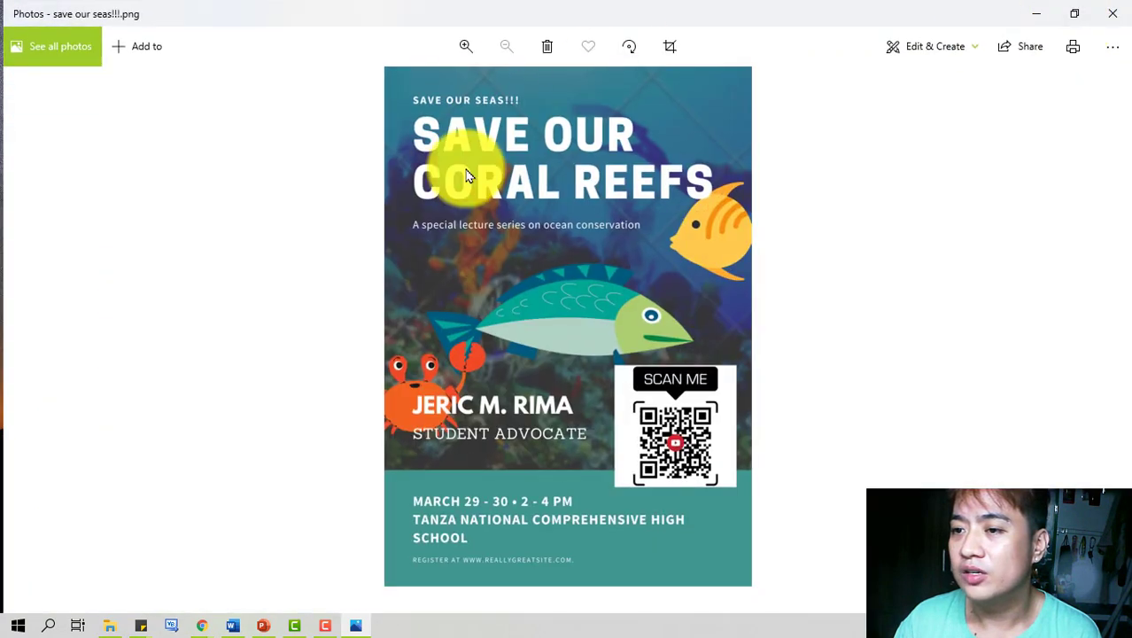